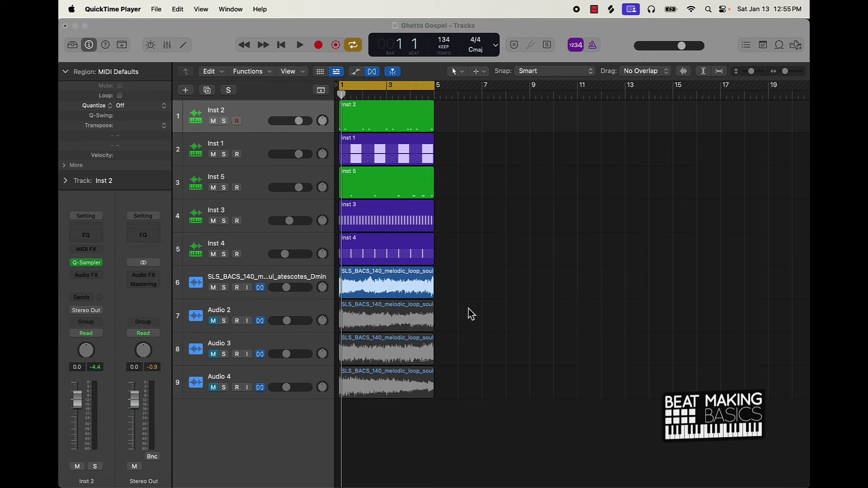
Solo and play the SLS_BACS_140 melodic loop track and the Audio 2 track, each on its own
{"action": "left_click", "coordinate": [224, 288]}
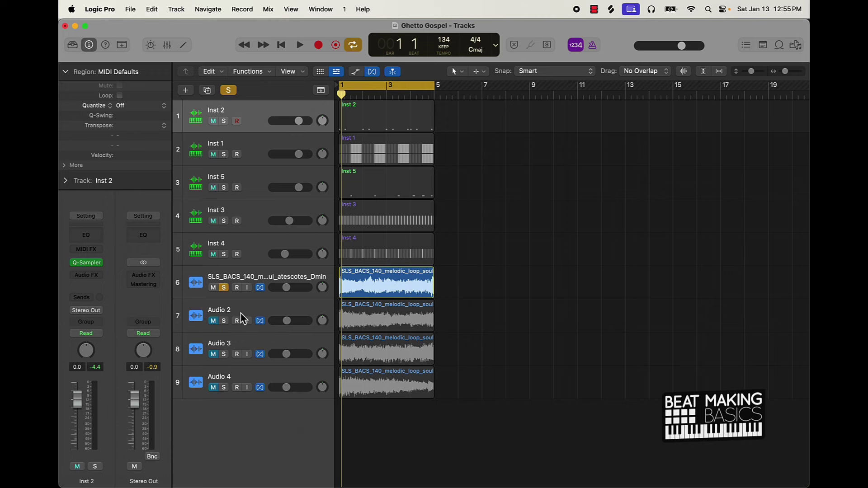
{"action": "key", "text": "space"}
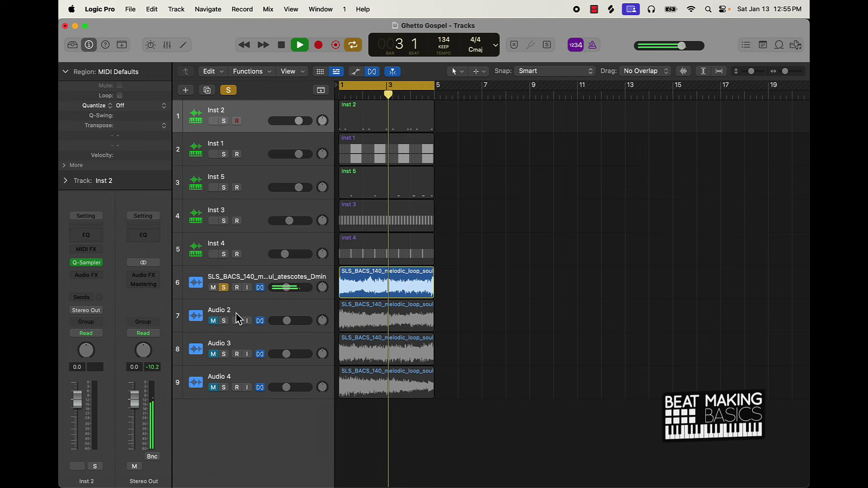
{"action": "key", "text": "space"}
{"action": "left_click", "coordinate": [223, 288]}
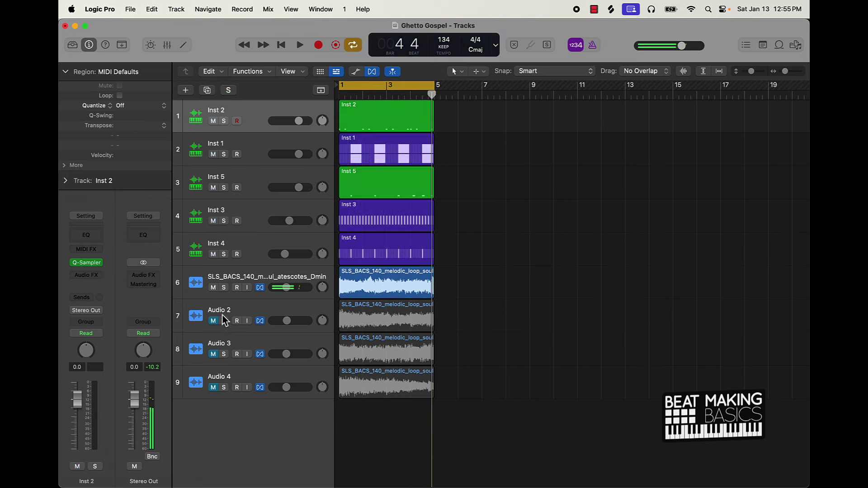
{"action": "left_click", "coordinate": [223, 321]}
{"action": "key", "text": "space"}
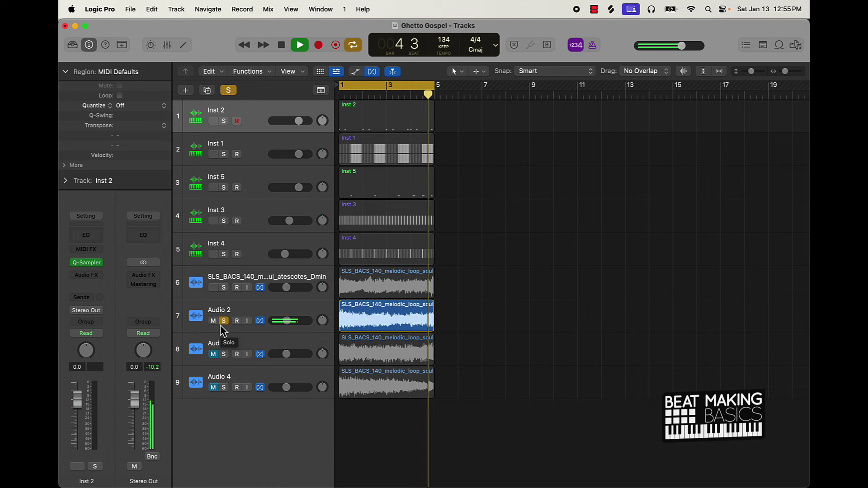
{"action": "left_click", "coordinate": [223, 321]}
{"action": "key", "text": "space"}
Solo and play the Audio 3 and Audio 4 tracks, each on its own
{"action": "left_click", "coordinate": [224, 354]}
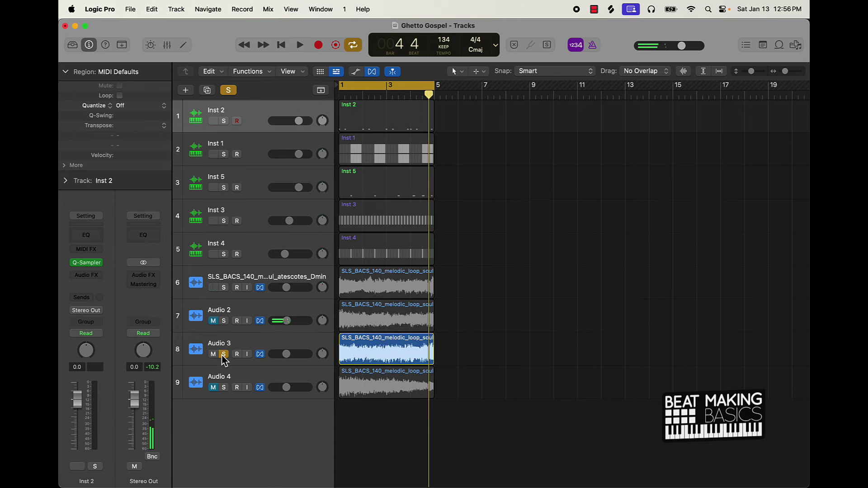
{"action": "key", "text": "space"}
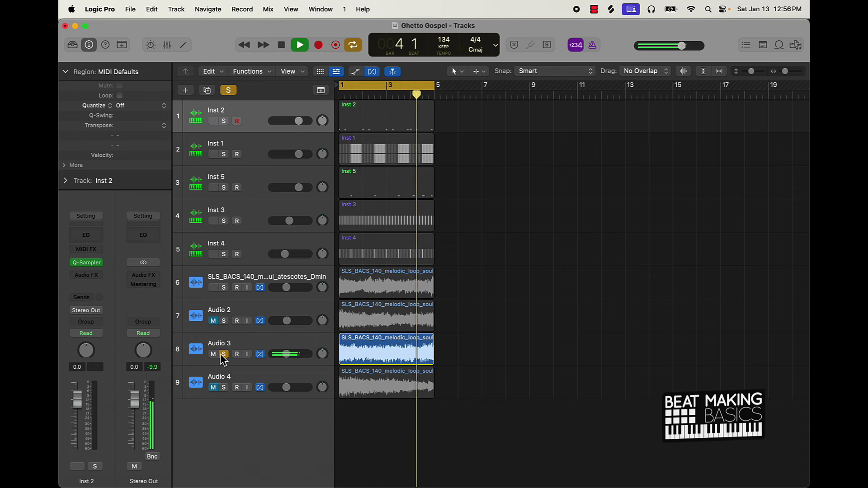
{"action": "key", "text": "space"}
{"action": "left_click", "coordinate": [224, 354]}
{"action": "left_click", "coordinate": [224, 388]}
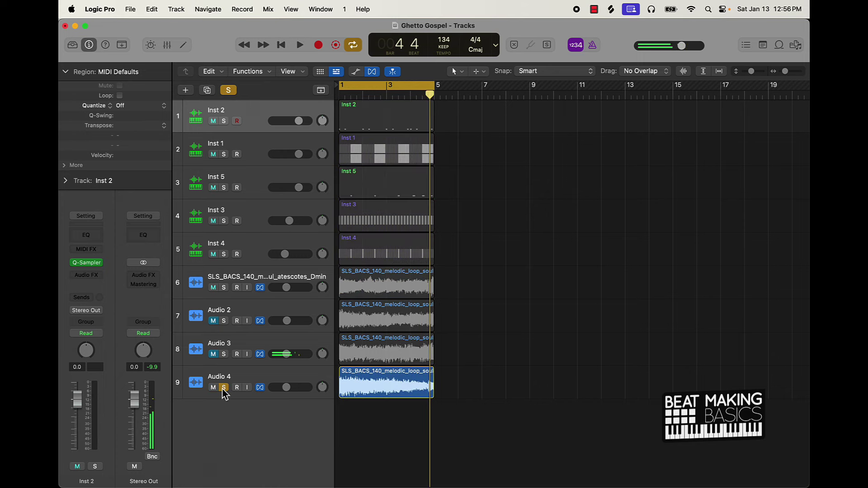
{"action": "key", "text": "space"}
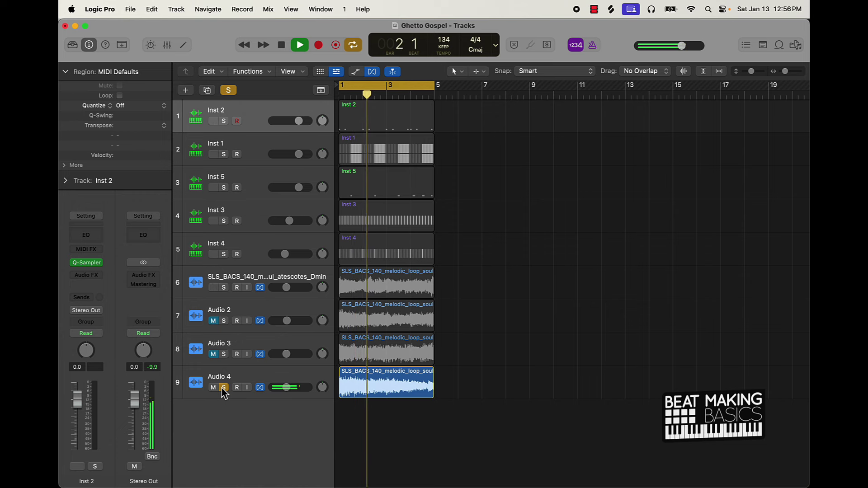
{"action": "key", "text": "space"}
{"action": "left_click", "coordinate": [223, 388]}
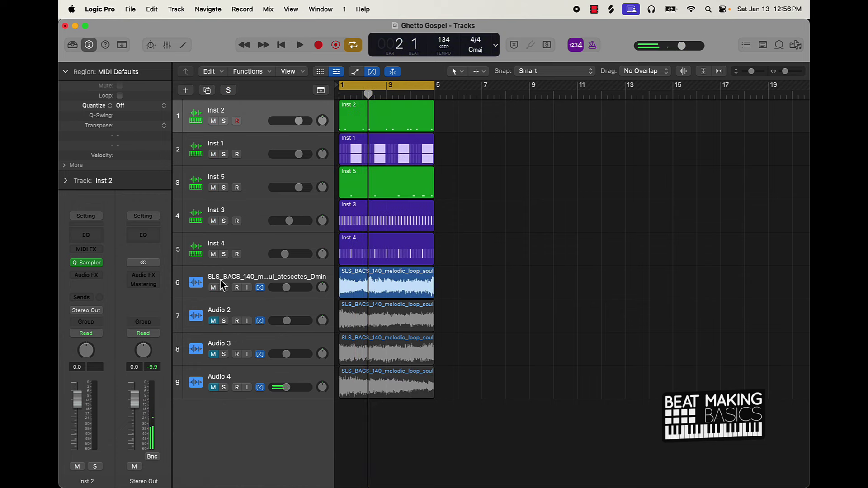
Rename the SLS_BACS_140 melodic loop track as Sample 1
{"action": "double_click", "coordinate": [248, 278]}
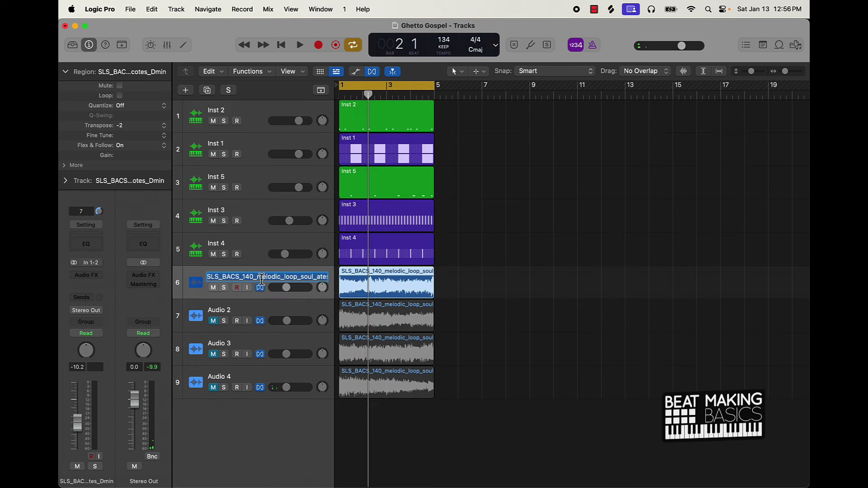
{"action": "type", "text": "Sample 1"}
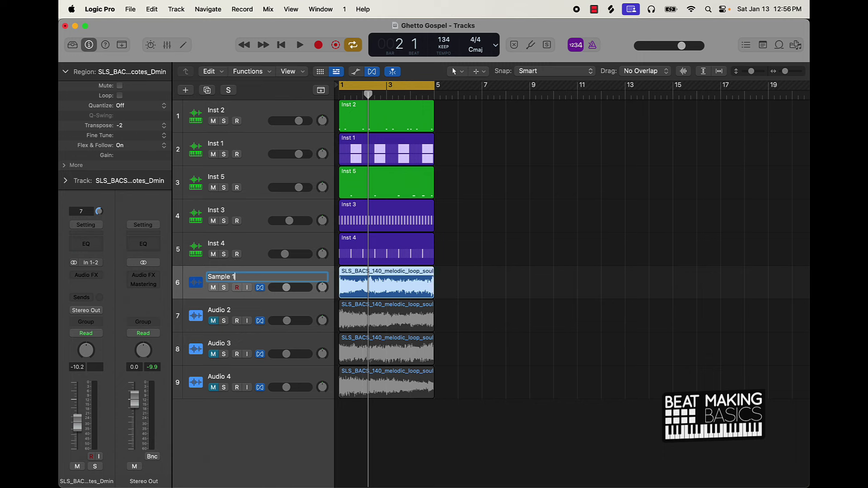
{"action": "key", "text": "shift+Tab"}
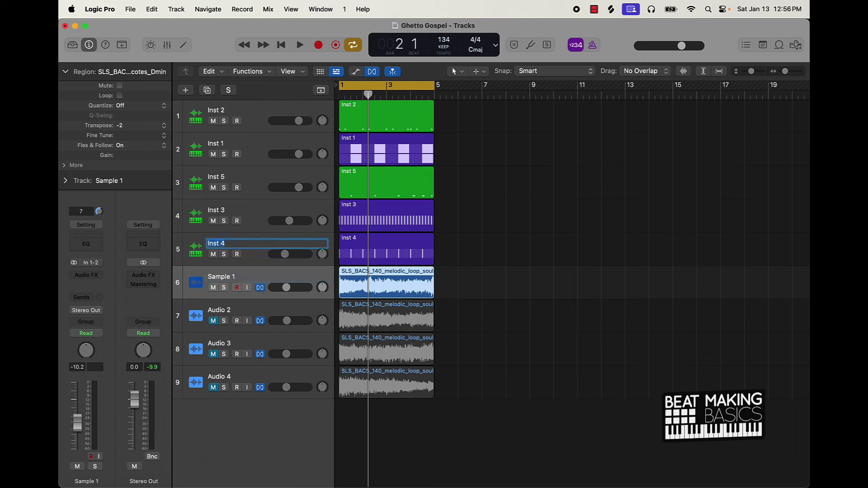
Rename the Audio 2, Audio 3 and Audio 4 tracks as Sample 2, Sample 3 and Sample 4
{"action": "left_click", "coordinate": [235, 323]}
{"action": "double_click", "coordinate": [219, 310]}
{"action": "type", "text": "Sa"}
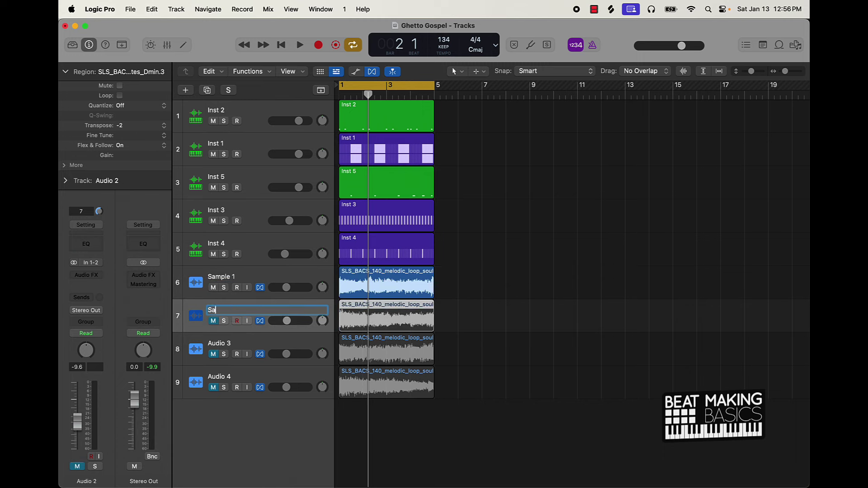
{"action": "type", "text": "mple 2"}
{"action": "key", "text": "Tab"}
{"action": "type", "text": "Sa"}
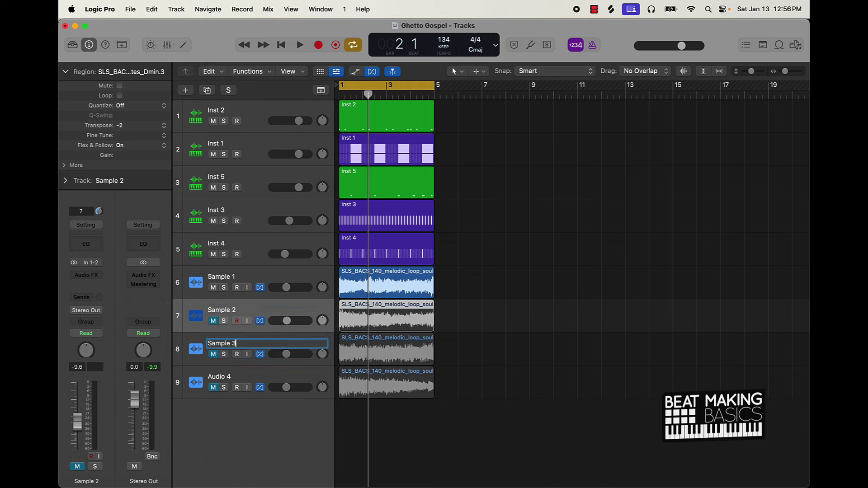
{"action": "type", "text": "mple 3"}
{"action": "key", "text": "Tab"}
{"action": "type", "text": "Sample "}
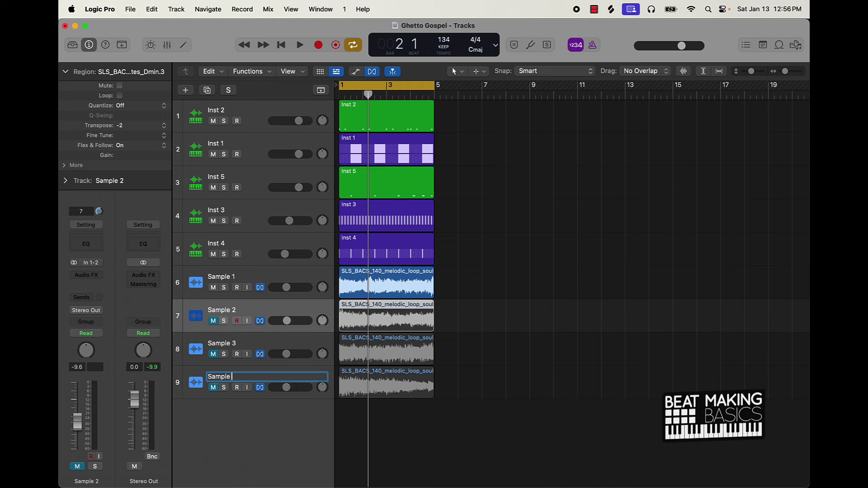
{"action": "type", "text": "4"}
{"action": "key", "text": "Return"}
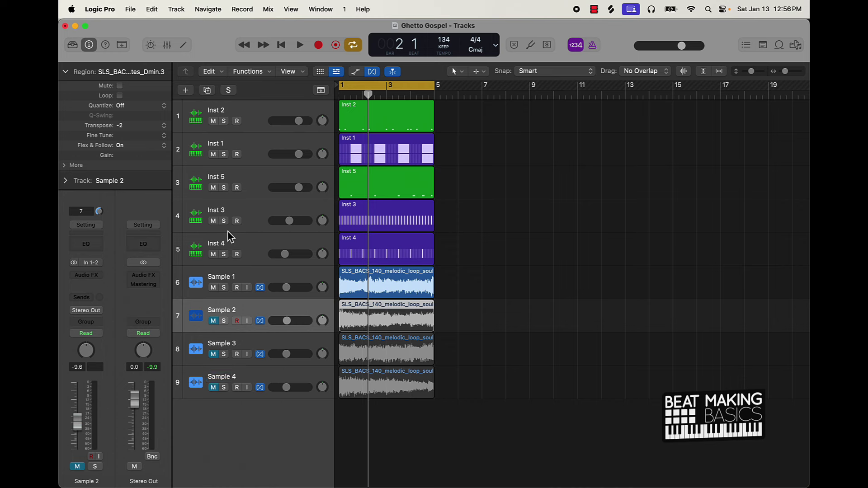
Mute the Sample 1 track and solo Inst 2 to audition it
{"action": "left_click", "coordinate": [214, 288]}
{"action": "left_click", "coordinate": [224, 121]}
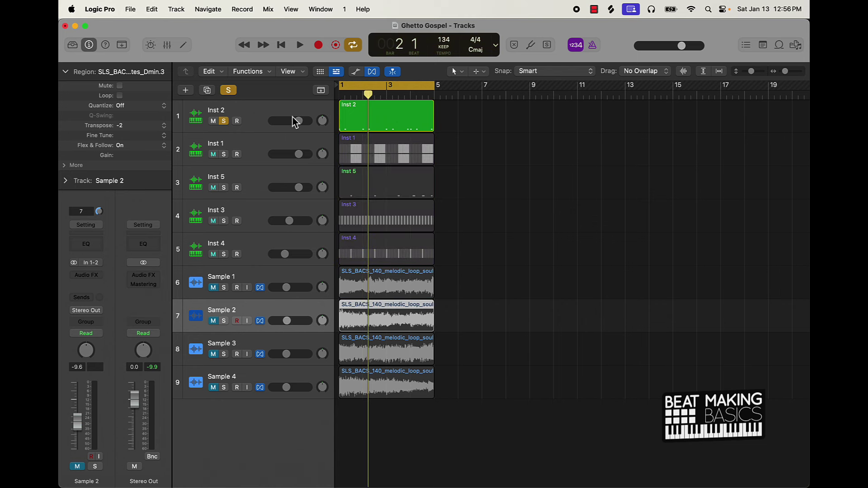
{"action": "key", "text": "space"}
Rename the Inst 2, Inst 1 and Inst 5 tracks as Kick, Snare 1 and Snare 2
{"action": "double_click", "coordinate": [224, 112]}
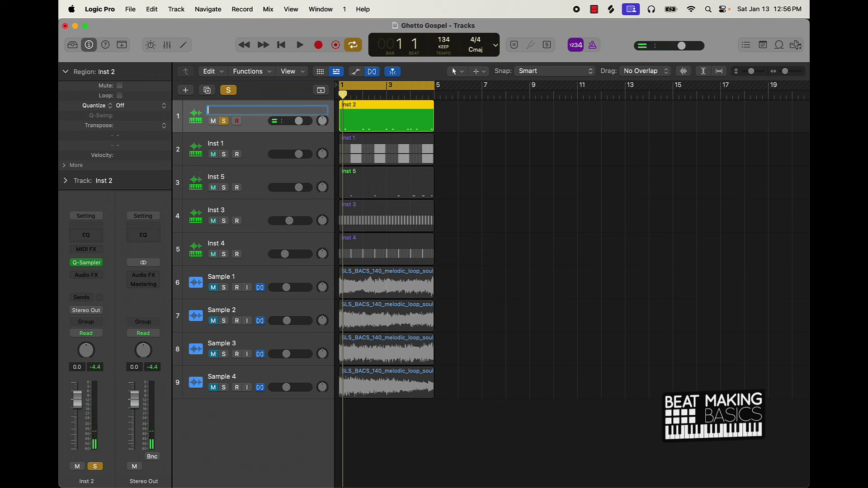
{"action": "key", "text": "Tab"}
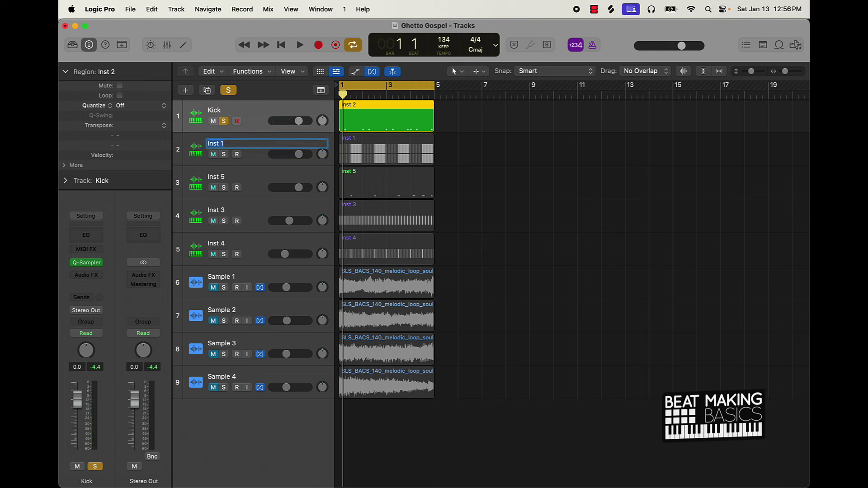
{"action": "type", "text": "Snare"}
{"action": "key", "text": "Tab"}
{"action": "type", "text": "S"}
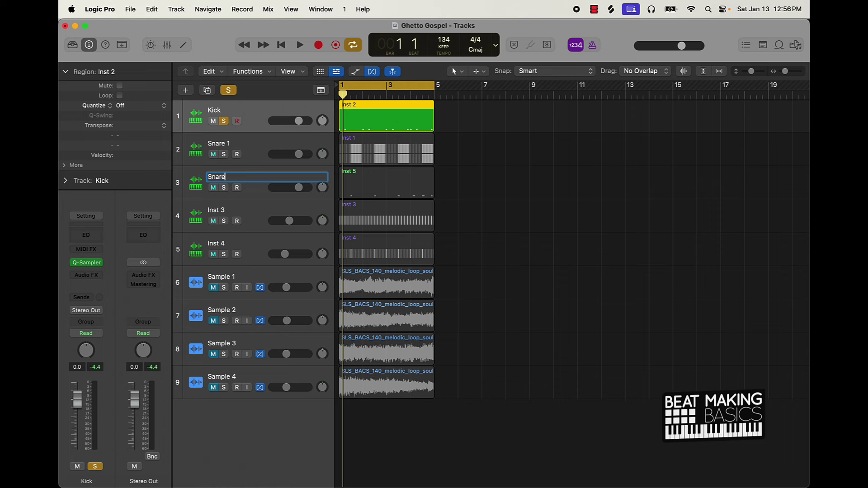
{"action": "key", "text": "Tab"}
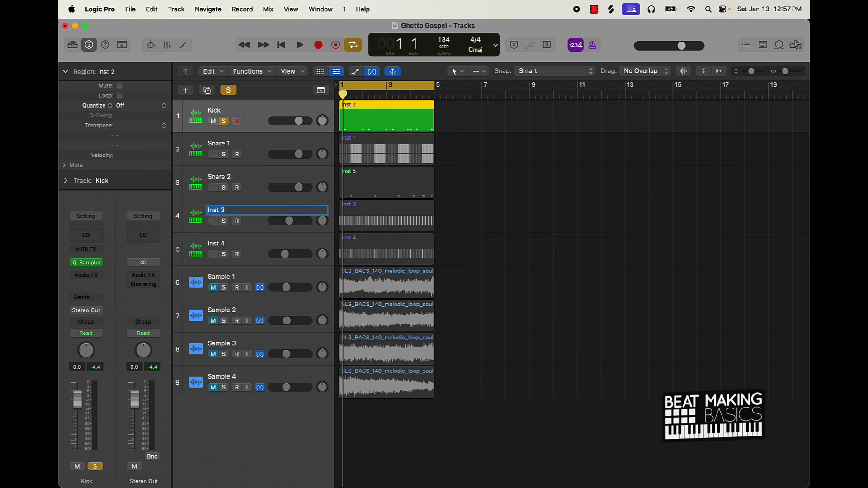
Rename the Inst 3 and Inst 4 tracks as Hat 1 and Hat 2
{"action": "type", "text": "Hat 1"}
{"action": "key", "text": "Tab"}
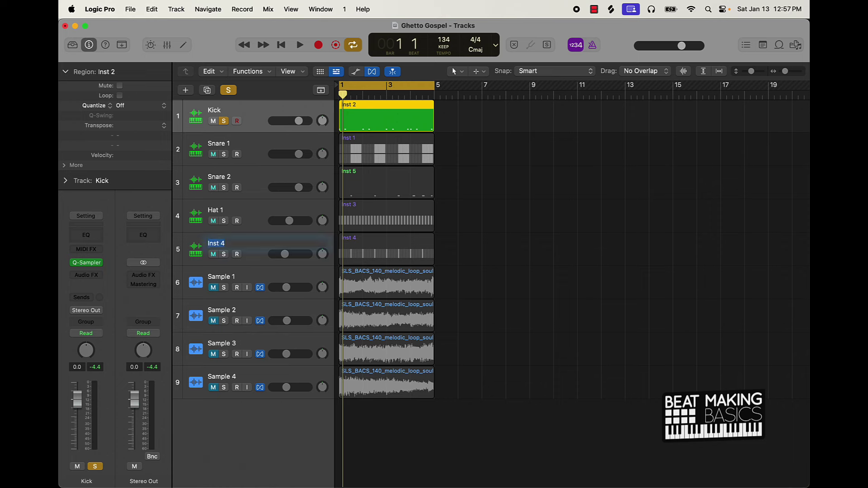
{"action": "type", "text": "Hat 1"}
{"action": "key", "text": "BackSpace"}
{"action": "type", "text": "2"}
{"action": "key", "text": "Return"}
Name all nine regions after their tracks and clear the solo on the Kick track
{"action": "key", "text": "super+a"}
{"action": "key", "text": "alt+shift+n"}
{"action": "key", "text": "space"}
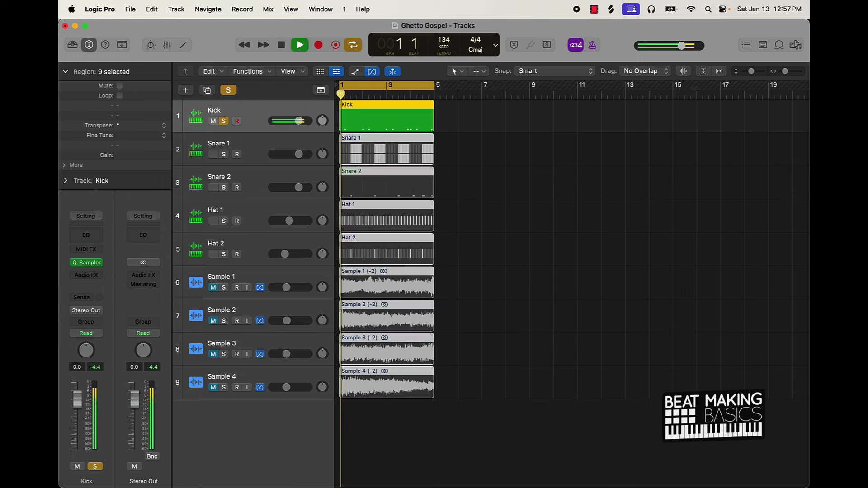
{"action": "left_click", "coordinate": [228, 90]}
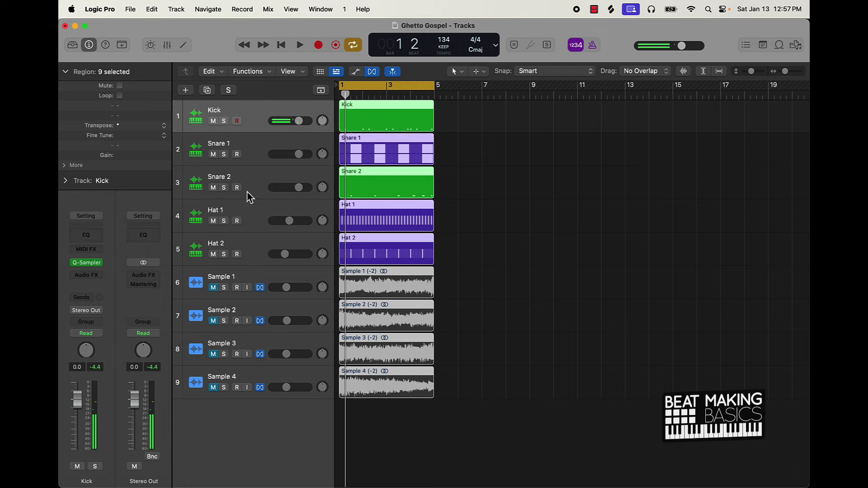
Solo and unmute Sample 1 and mute the Kick, Snare 1, Snare 2, Hat 1 and Hat 2 tracks while playing the loop
{"action": "key", "text": "super+Right"}
{"action": "key", "text": "super+Right"}
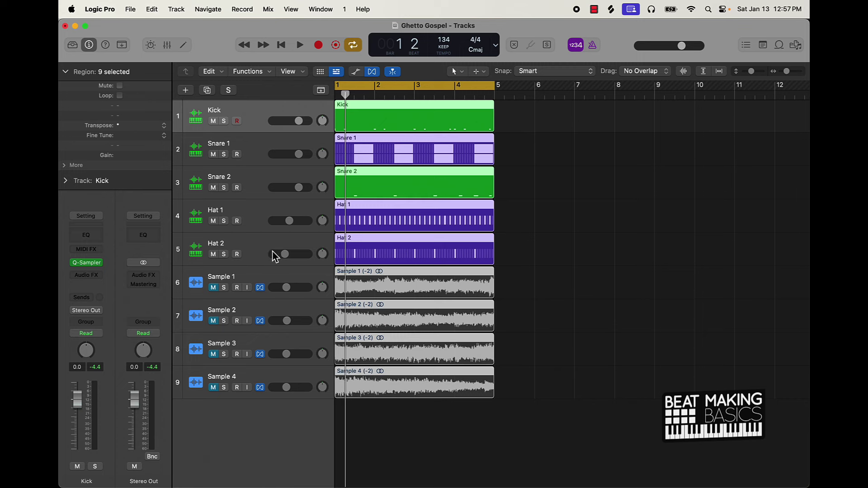
{"action": "left_click", "coordinate": [223, 288]}
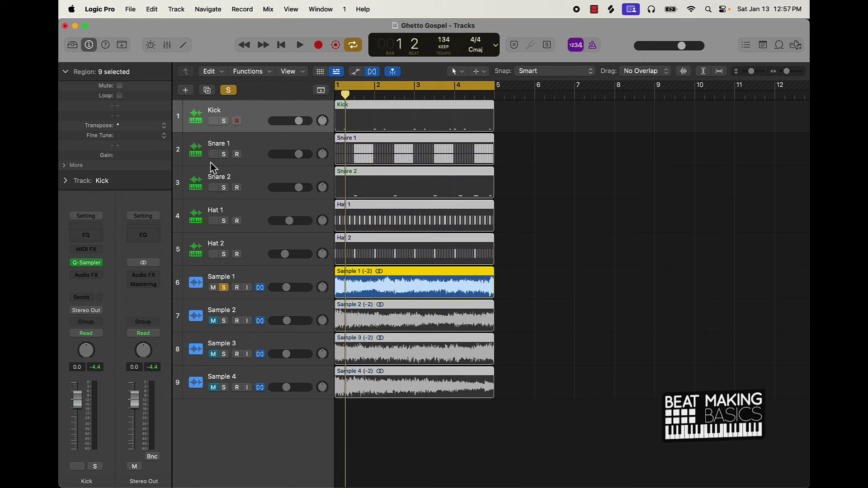
{"action": "left_click", "coordinate": [213, 121]}
{"action": "key", "text": "space"}
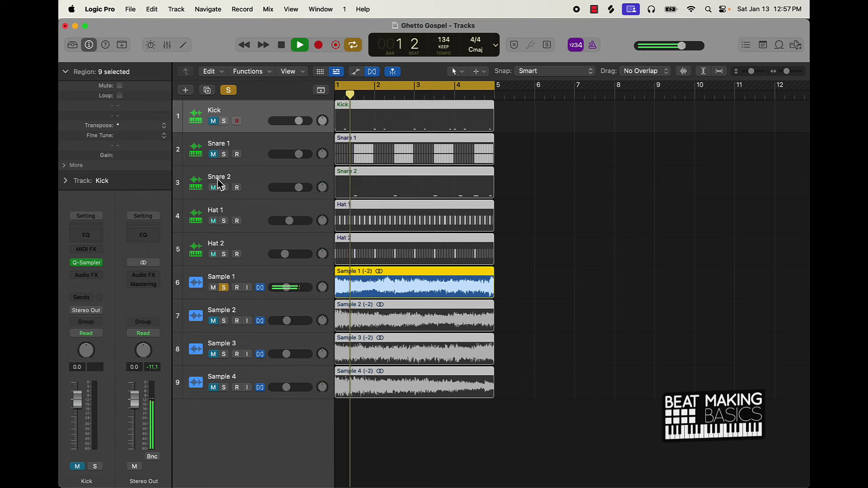
{"action": "left_click", "coordinate": [213, 288]}
{"action": "left_click", "coordinate": [213, 287]}
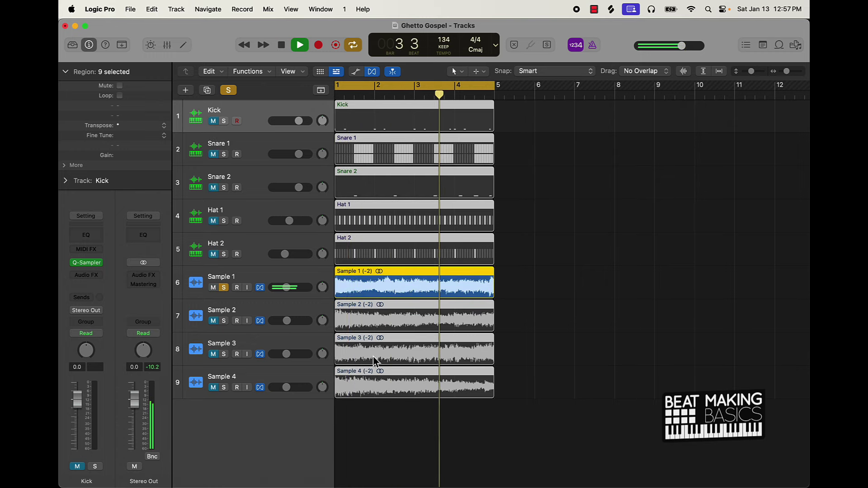
Mute every region except the one on Sample 1, stop playback and turn off the Sample 1 solo
{"action": "left_click", "coordinate": [390, 293], "text": "shift"}
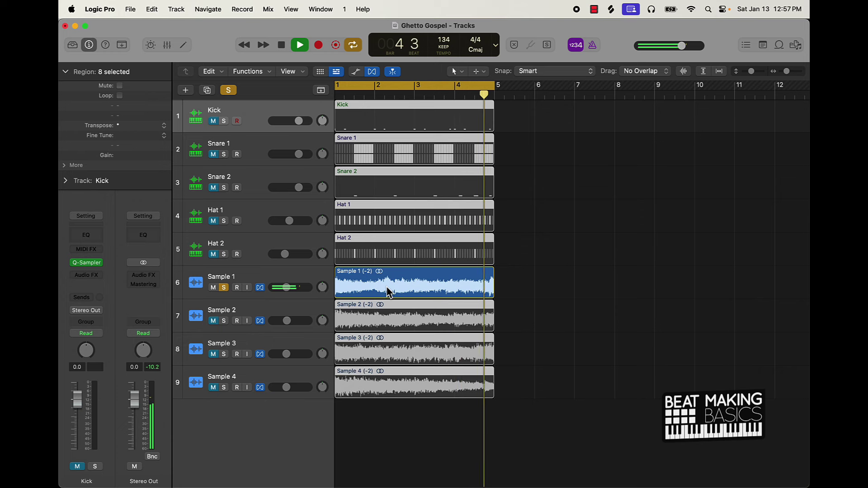
{"action": "key", "text": "ctrl+m"}
{"action": "key", "text": "space"}
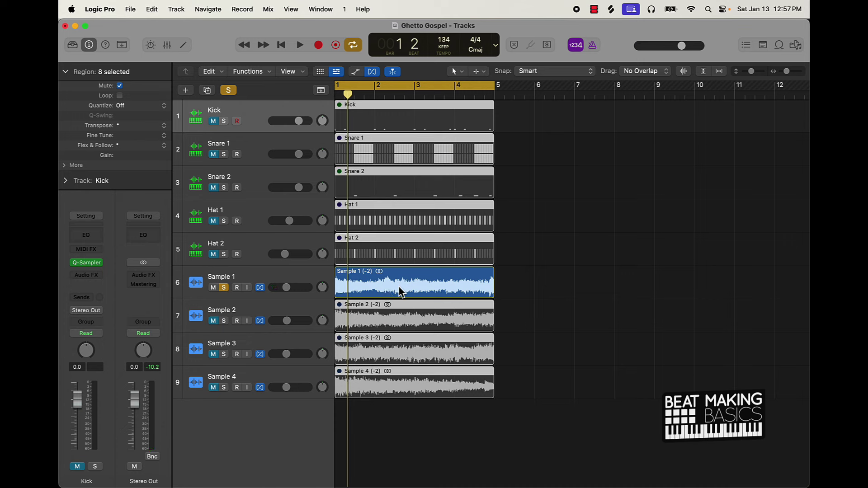
{"action": "left_click", "coordinate": [393, 422]}
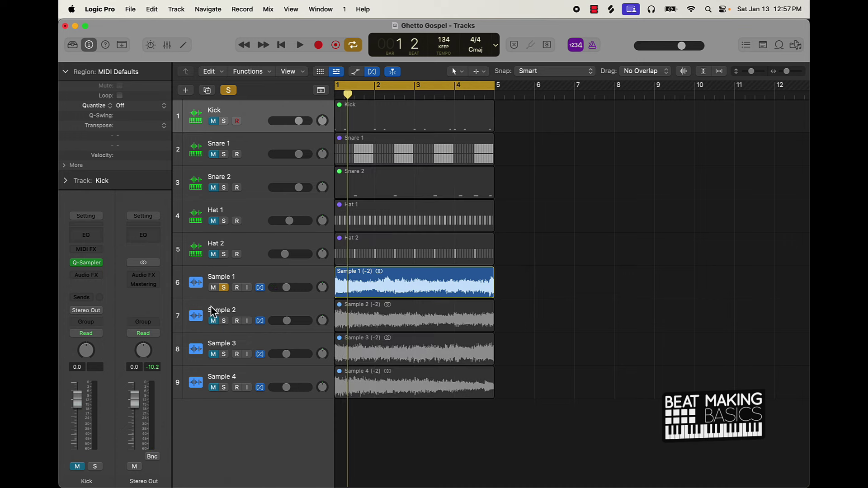
{"action": "left_click", "coordinate": [224, 288]}
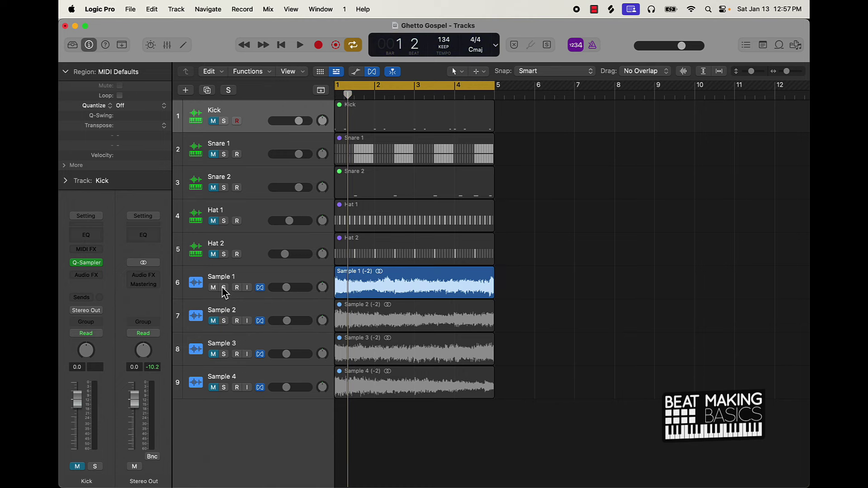
Repeat all nine regions back to back, with copies starting at bar 5 and bar 9
{"action": "left_click_drag", "start_coordinate": [408, 435], "coordinate": [455, 8]}
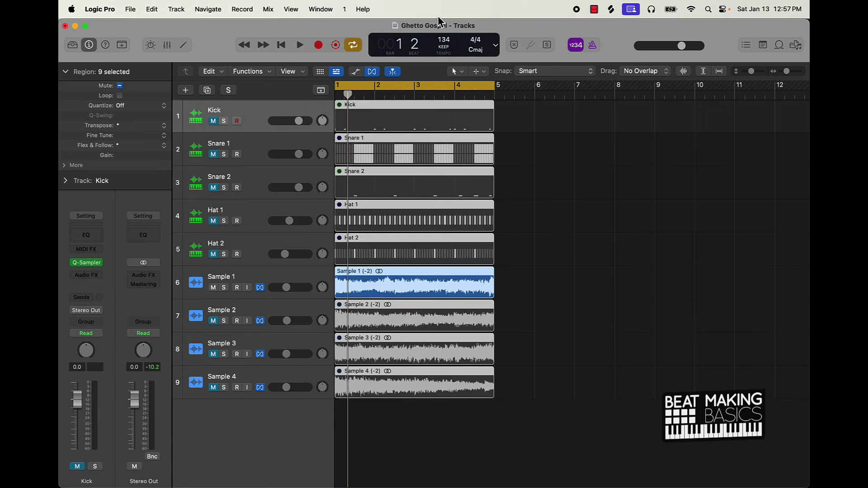
{"action": "key", "text": "super+r"}
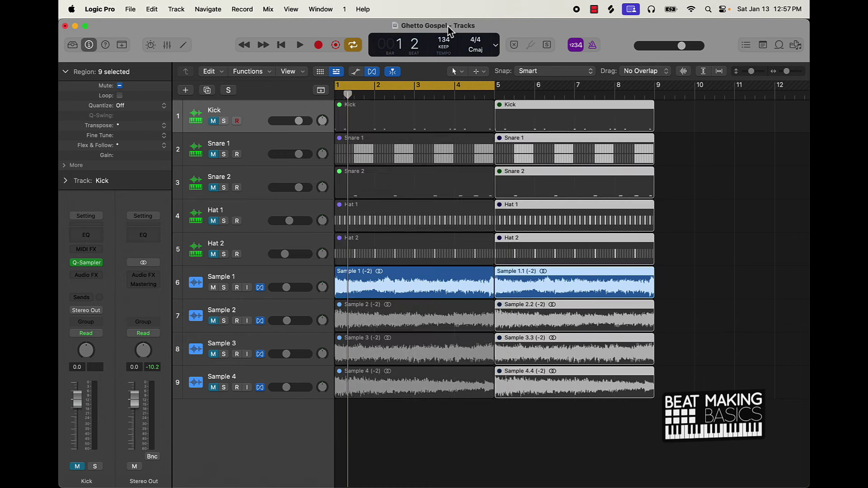
{"action": "key", "text": "super+r"}
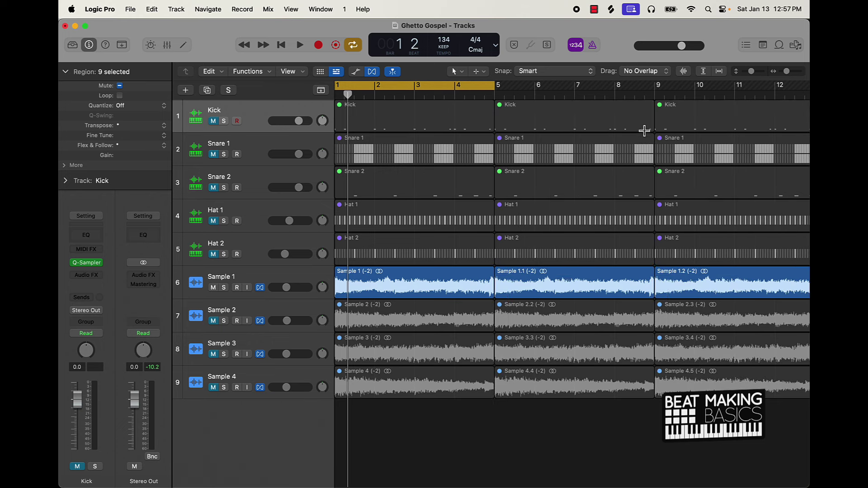
Turn off the cycle range and play the repeated arrangement from bar 1 with the track mutes cleared, stopping around bar 7
{"action": "left_click", "coordinate": [446, 91]}
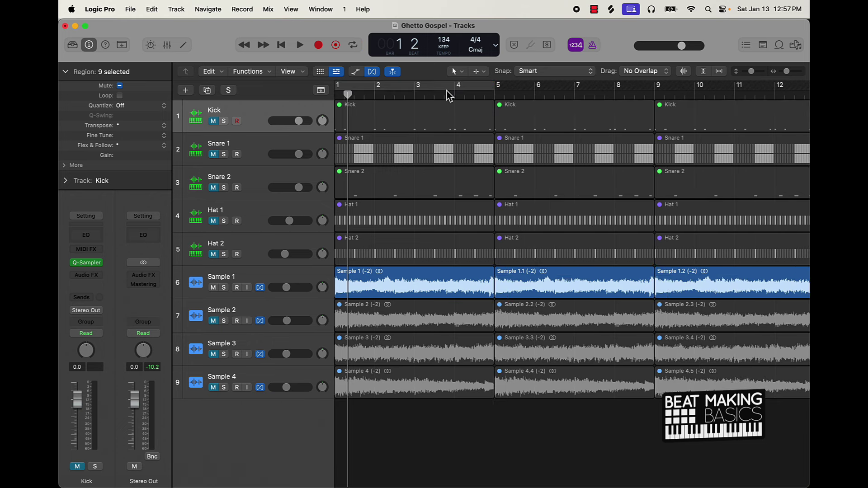
{"action": "key", "text": "Return"}
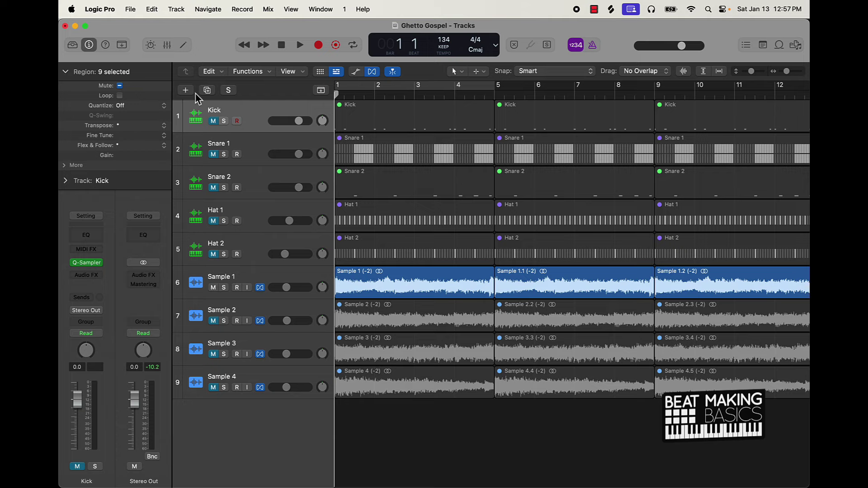
{"action": "key", "text": "space"}
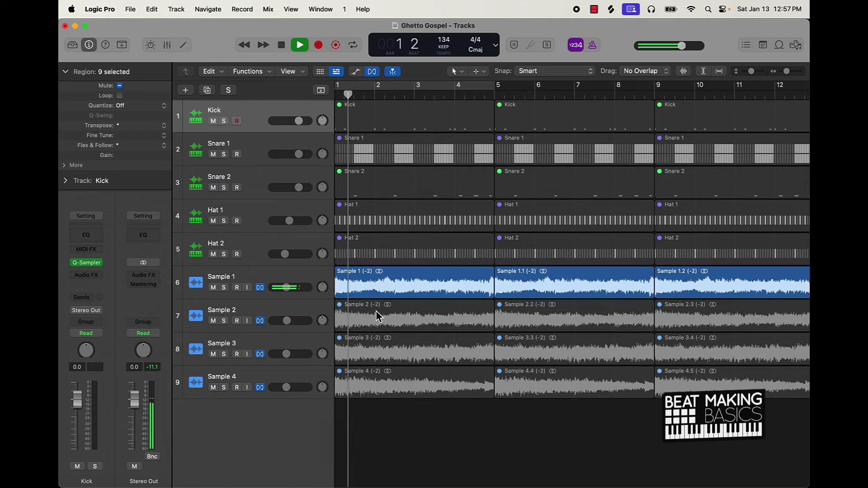
{"action": "key", "text": "super+Down"}
{"action": "key", "text": "super+Left"}
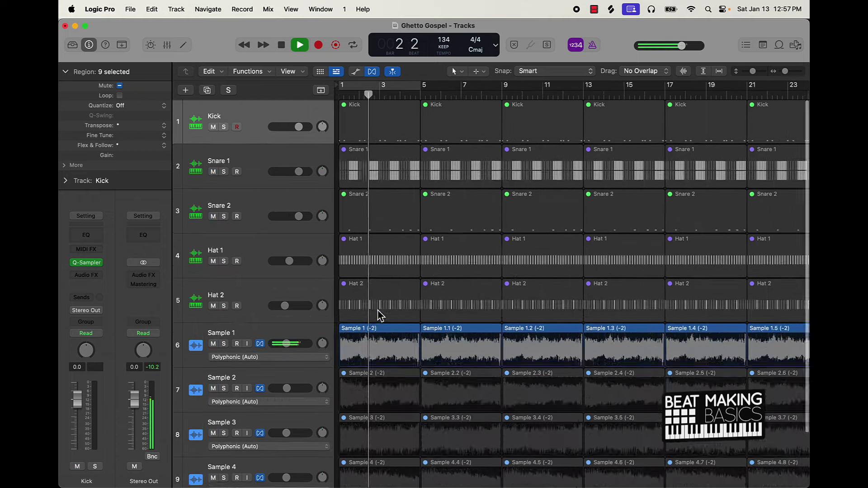
{"action": "key", "text": "super+Up"}
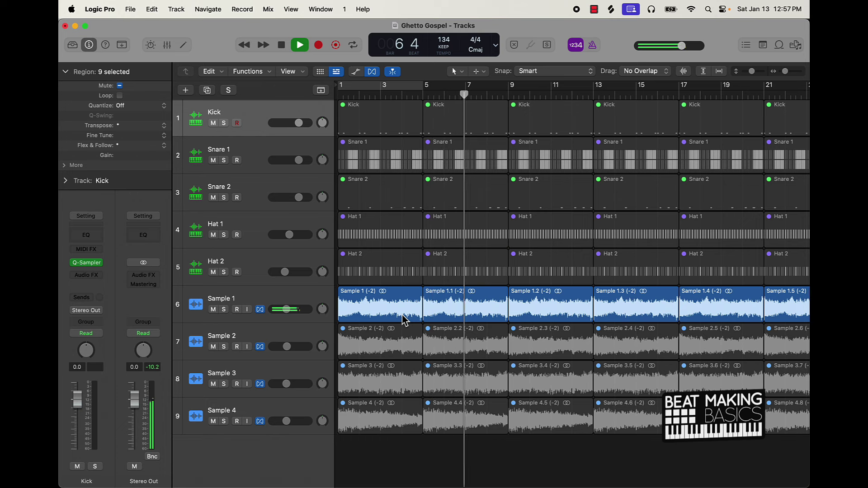
{"action": "key", "text": "space"}
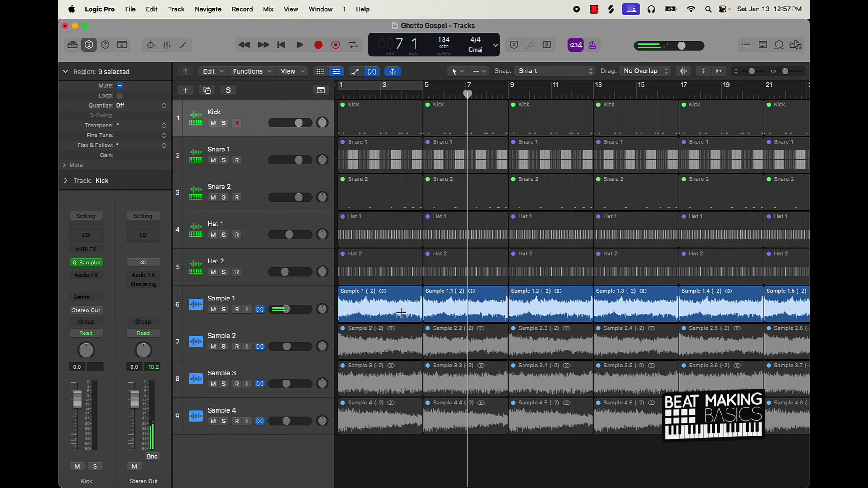
Undo the region repeats and region mutes, going back to the single unmuted four-bar loop on all nine tracks
{"action": "key", "text": "super+z"}
{"action": "key", "text": "super+z"}
{"action": "key", "text": "super+z"}
{"action": "key", "text": "super+z"}
{"action": "key", "text": "super+z"}
{"action": "key", "text": "super+z"}
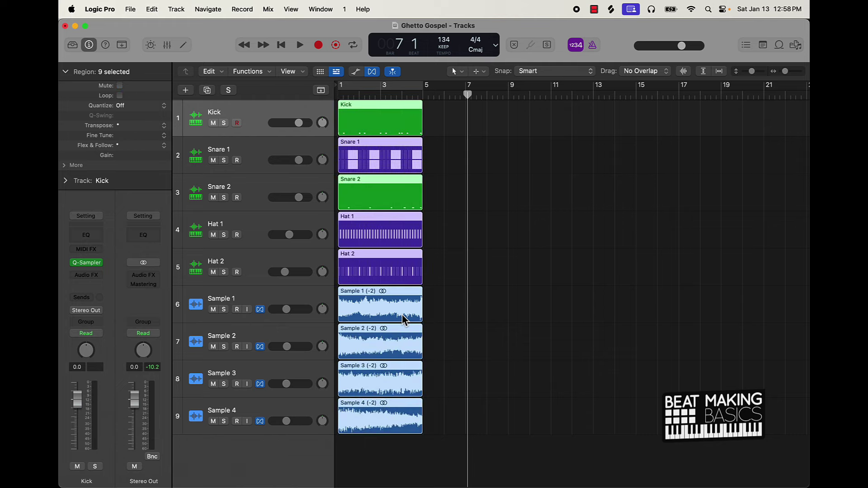
Select the Sample 1 to Sample 4 regions and add short fades at their ends at bar 5 with the Fade tool, then restore the Pointer tool
{"action": "left_click_drag", "start_coordinate": [433, 306], "coordinate": [400, 487]}
{"action": "scroll", "coordinate": [394, 449], "scroll_direction": "up", "scroll_amount": 10}
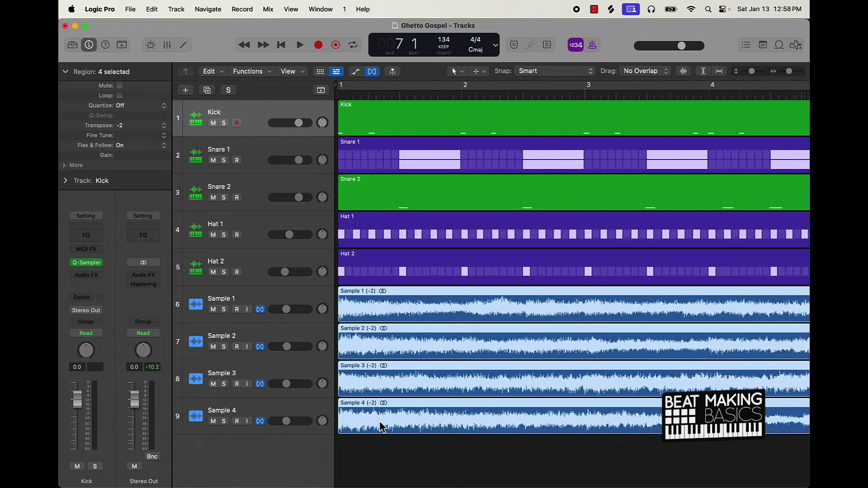
{"action": "scroll", "coordinate": [380, 428], "scroll_direction": "up", "scroll_amount": 3}
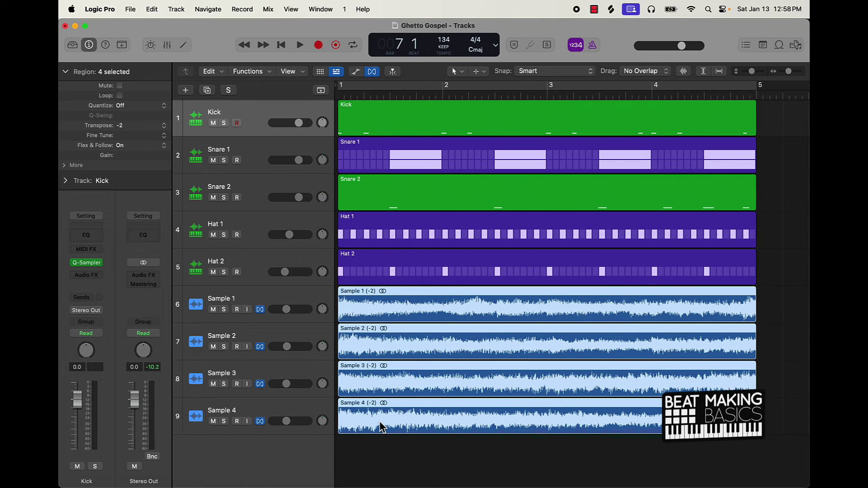
{"action": "key", "text": "t"}
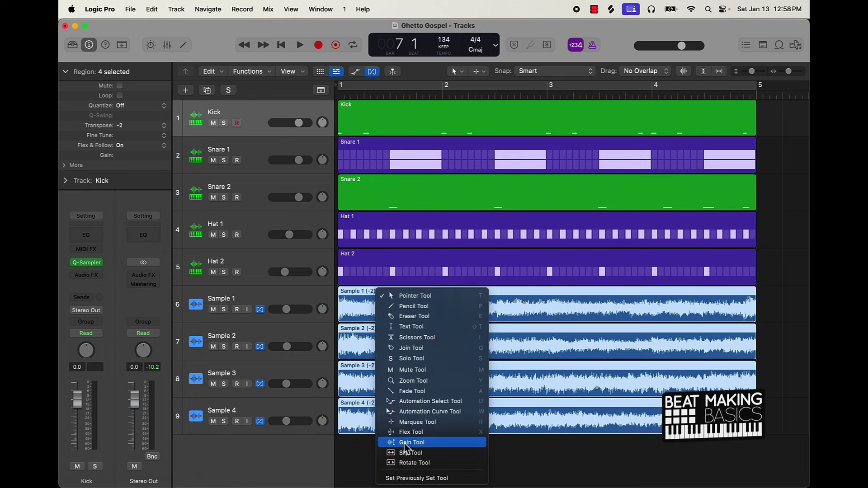
{"action": "left_click", "coordinate": [413, 392]}
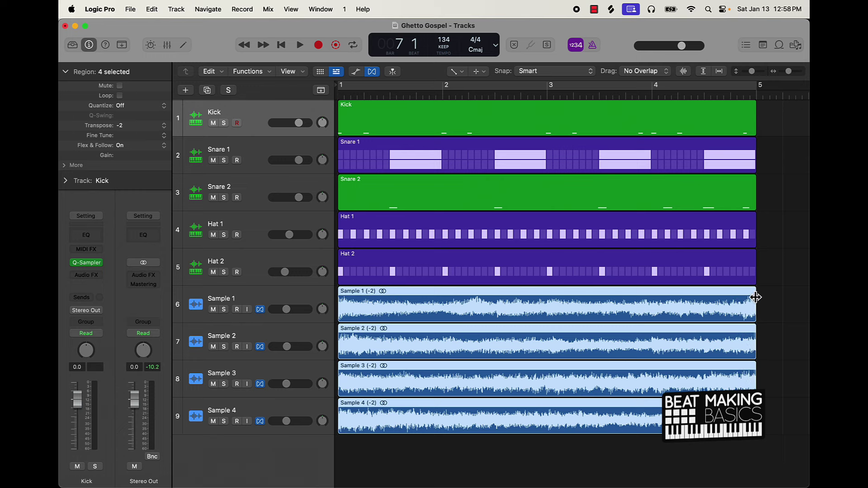
{"action": "scroll", "coordinate": [755, 307], "scroll_direction": "up", "scroll_amount": 3}
{"action": "scroll", "coordinate": [633, 307], "scroll_direction": "right", "scroll_amount": 5}
{"action": "scroll", "coordinate": [553, 306], "scroll_direction": "left", "scroll_amount": 3}
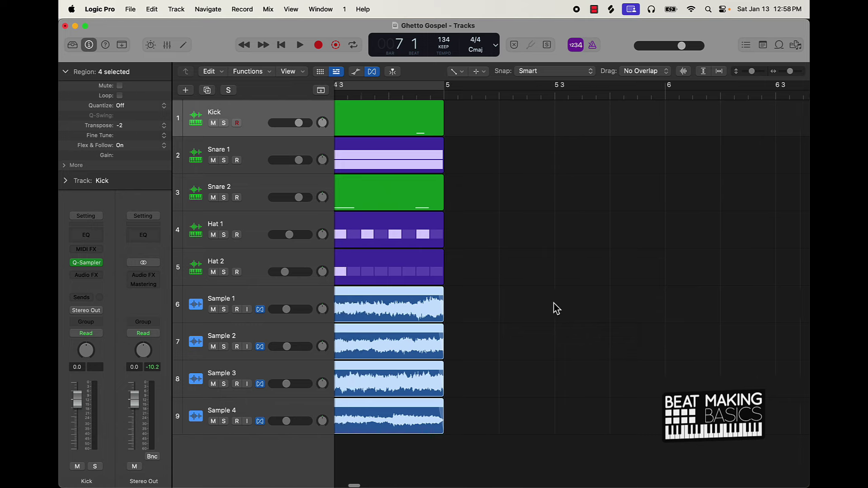
{"action": "scroll", "coordinate": [553, 304], "scroll_direction": "up", "scroll_amount": 5}
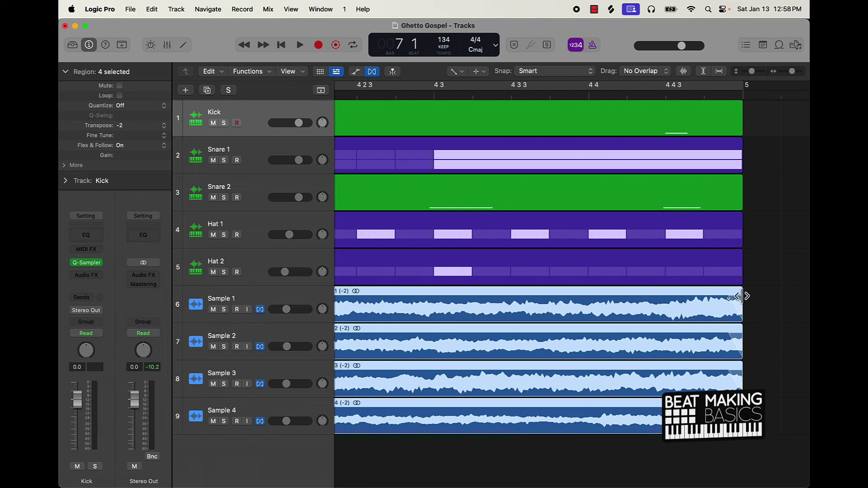
{"action": "left_click_drag", "start_coordinate": [731, 298], "coordinate": [743, 305]}
{"action": "key", "text": "Return"}
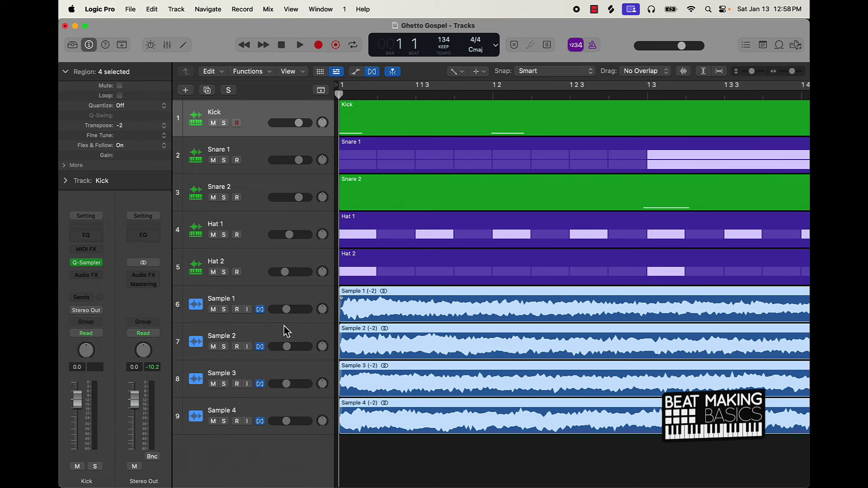
{"action": "key", "text": "t"}
{"action": "key", "text": "t"}
Repeat all nine four-bar regions back to back until the arrangement extends to bar 49
{"action": "key", "text": "super+Up"}
{"action": "left_click", "coordinate": [358, 331]}
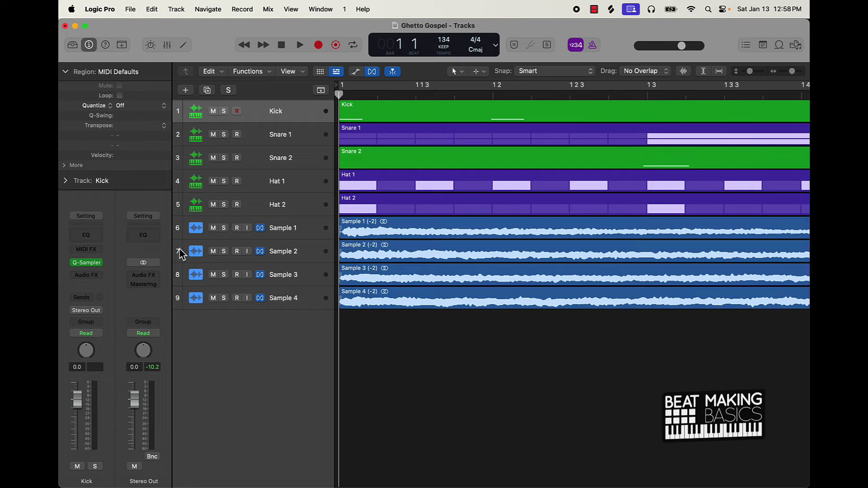
{"action": "left_click", "coordinate": [378, 330], "text": "ctrl+alt"}
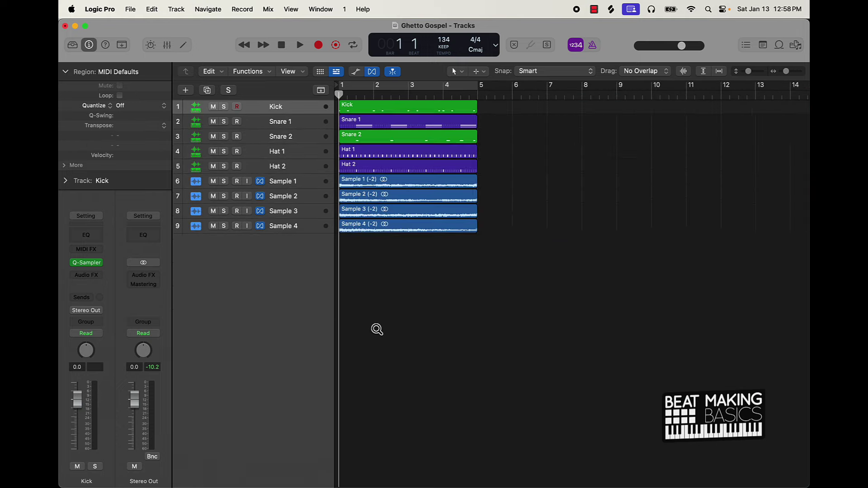
{"action": "key", "text": "super+a"}
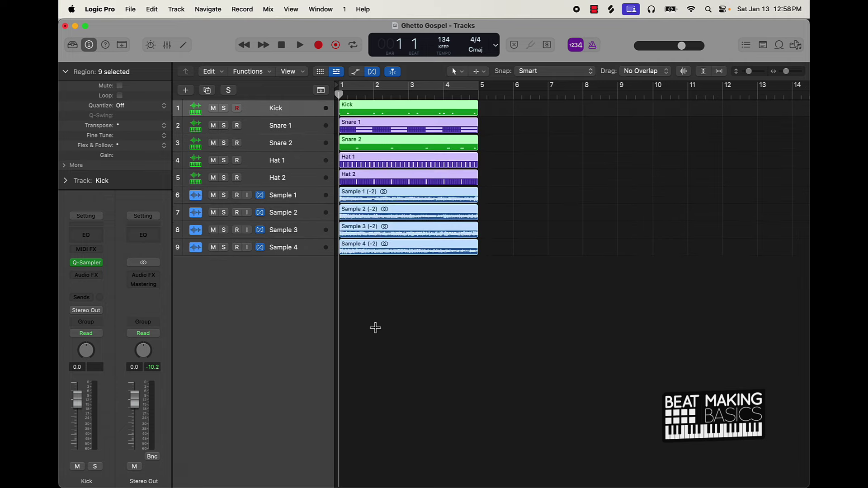
{"action": "key", "text": "super+r"}
{"action": "key", "text": "super+r"}
{"action": "key", "text": "super+r"}
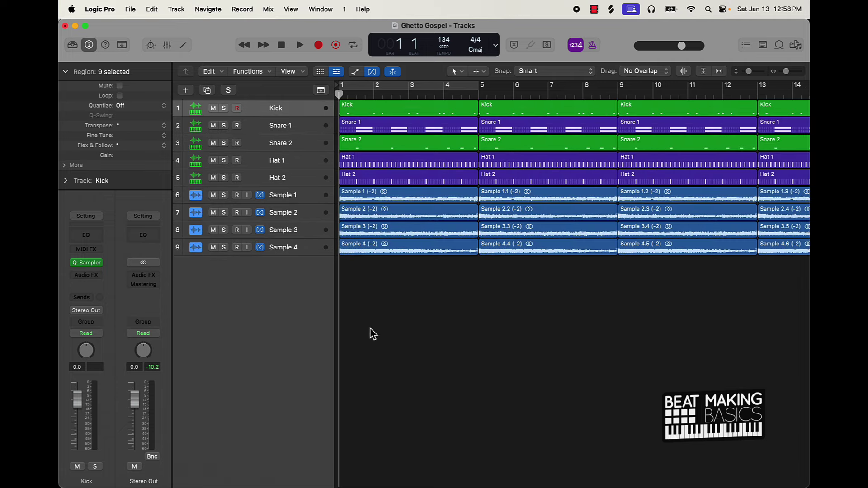
Start playback and mute every region except Sample 1 in bars 1–4, plus the Sample 2, 3 and 4 regions in bars 5–8
{"action": "left_click", "coordinate": [369, 327], "text": "ctrl+alt"}
{"action": "left_click_drag", "start_coordinate": [356, 301], "coordinate": [337, 206]}
{"action": "left_click_drag", "start_coordinate": [361, 177], "coordinate": [350, 97]}
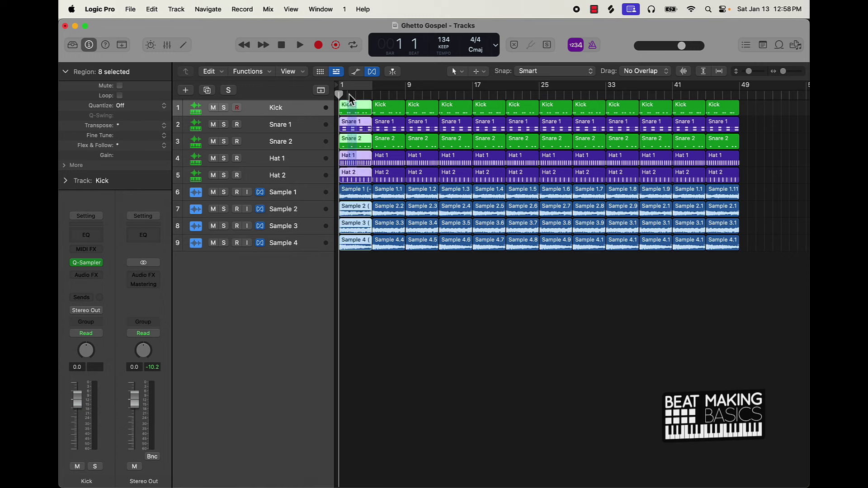
{"action": "key", "text": "ctrl+m"}
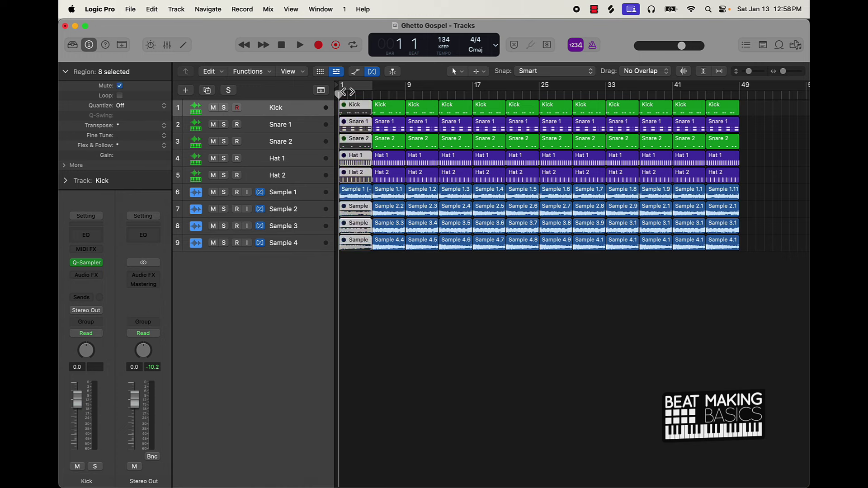
{"action": "key", "text": "space"}
{"action": "left_click_drag", "start_coordinate": [405, 277], "coordinate": [389, 214]}
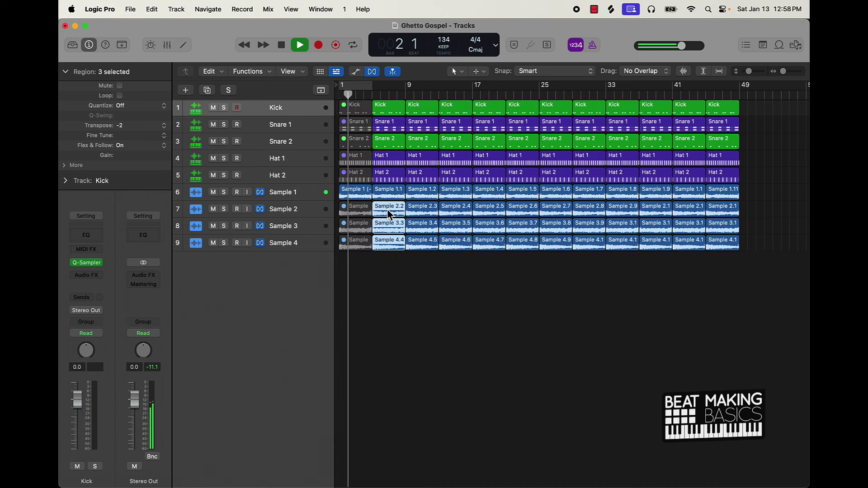
{"action": "key", "text": "ctrl+m"}
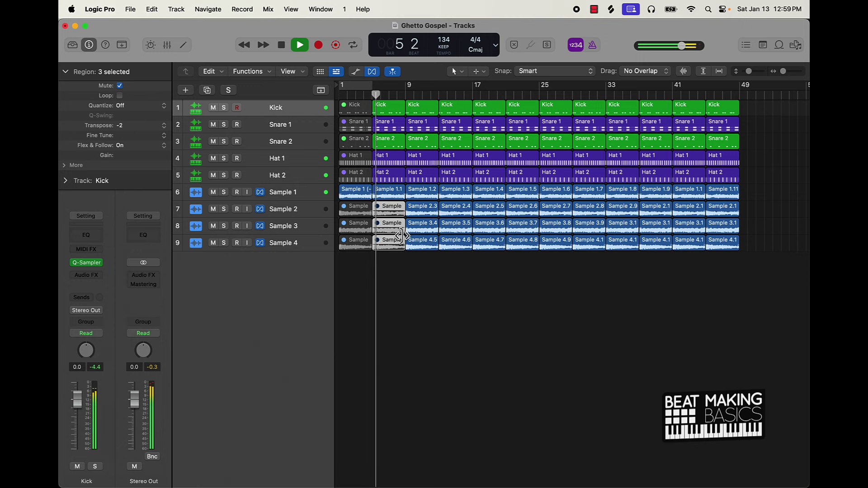
Mute the Sample 1, Sample 3 and Sample 4 regions in bars 9–16, leaving Sample 2 playing with the drums
{"action": "left_click_drag", "start_coordinate": [420, 271], "coordinate": [420, 225]}
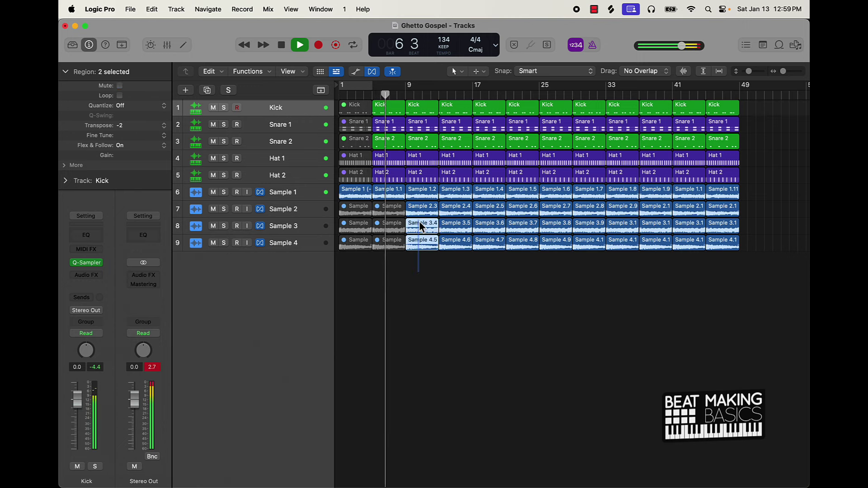
{"action": "key", "text": "ctrl+m"}
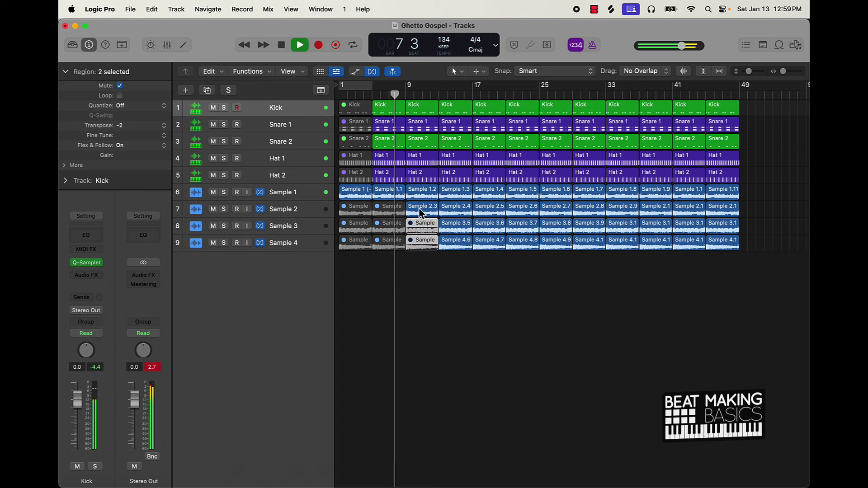
{"action": "left_click", "coordinate": [424, 198]}
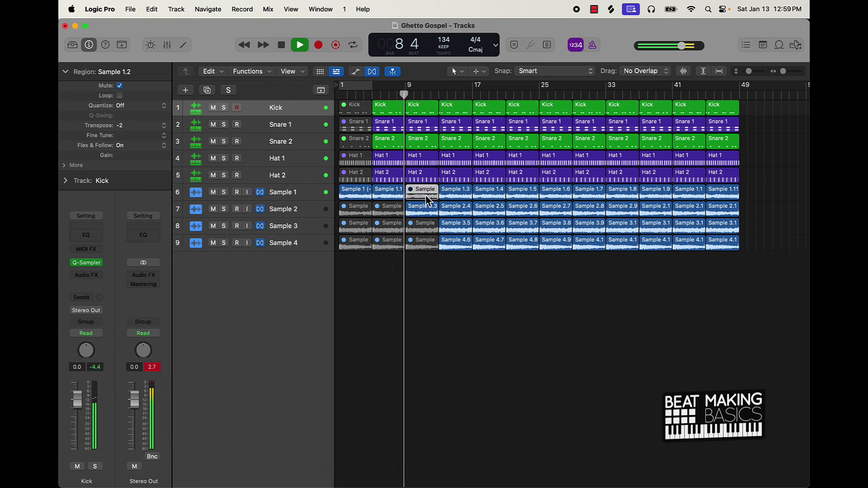
{"action": "key", "text": "ctrl+m"}
{"action": "left_click", "coordinate": [456, 196]}
{"action": "key", "text": "ctrl+m"}
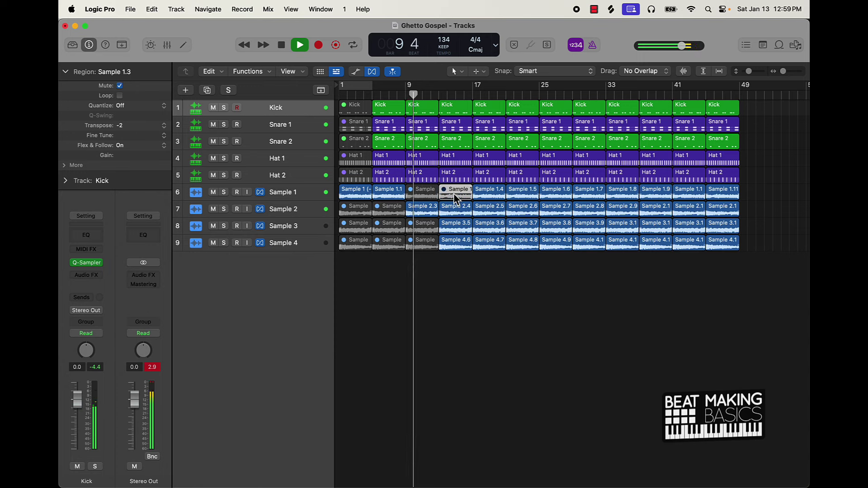
{"action": "left_click_drag", "start_coordinate": [451, 283], "coordinate": [458, 230]}
{"action": "key", "text": "ctrl+m"}
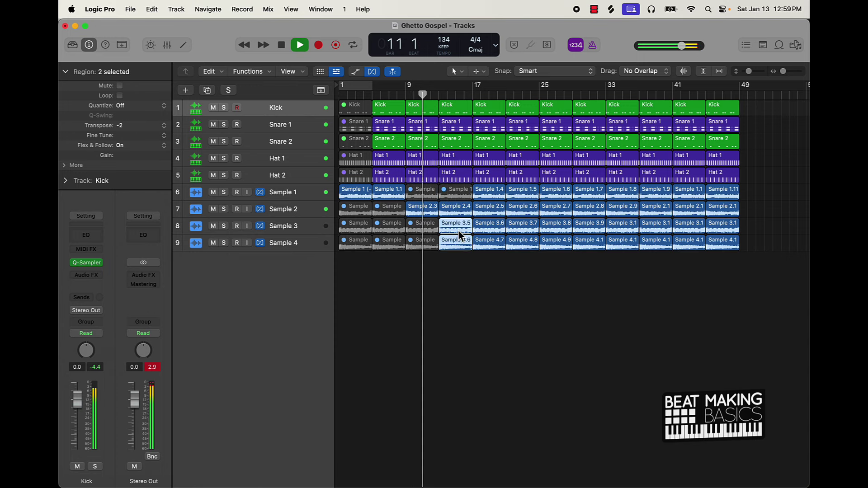
{"action": "left_click", "coordinate": [488, 284]}
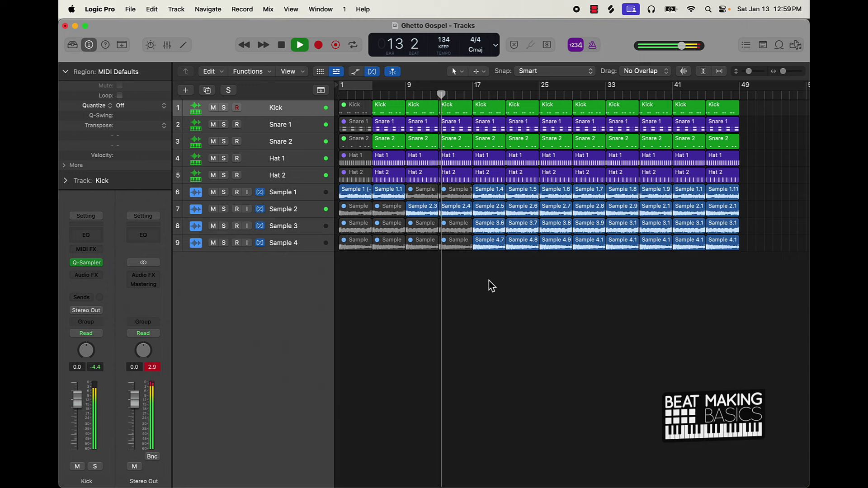
Mute the Sample 2, 3 and 4 regions in bars 17–24 and all five drum regions in bars 17–20
{"action": "left_click_drag", "start_coordinate": [489, 274], "coordinate": [517, 212]}
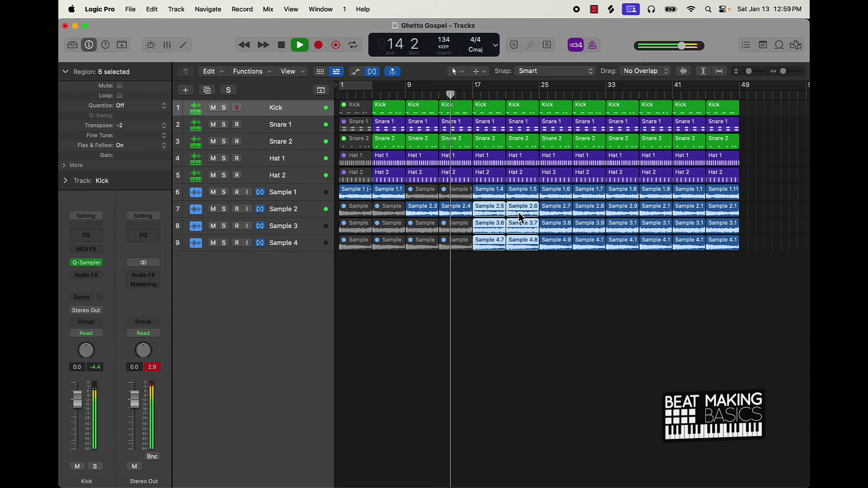
{"action": "key", "text": "ctrl+m"}
{"action": "left_click_drag", "start_coordinate": [498, 184], "coordinate": [496, 105], "text": "shift"}
{"action": "key", "text": "ctrl+m"}
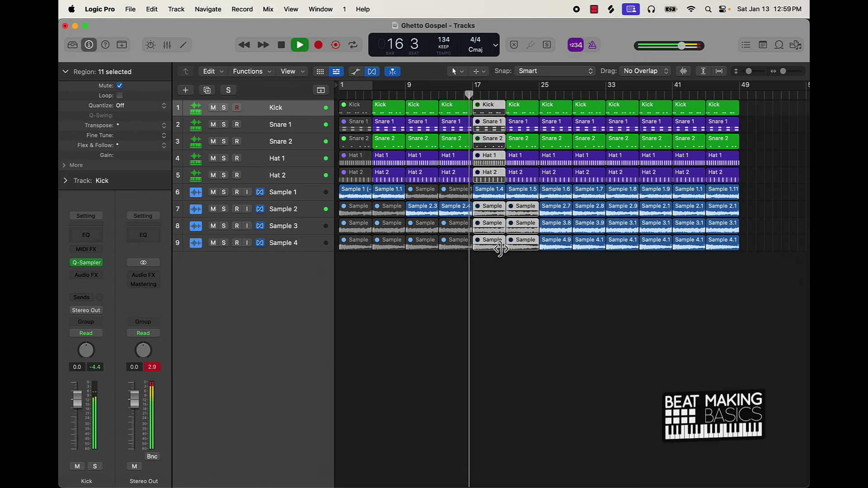
{"action": "left_click", "coordinate": [503, 301]}
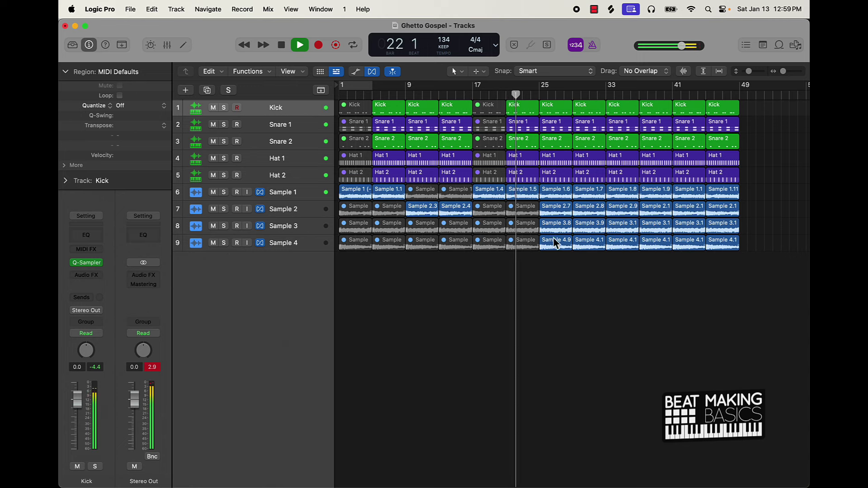
Mute the Sample 4, Sample 1 and Sample 2 regions in bars 25–32, then rewind two bars and clear the selection
{"action": "left_click_drag", "start_coordinate": [564, 260], "coordinate": [589, 248]}
{"action": "key", "text": "ctrl+m"}
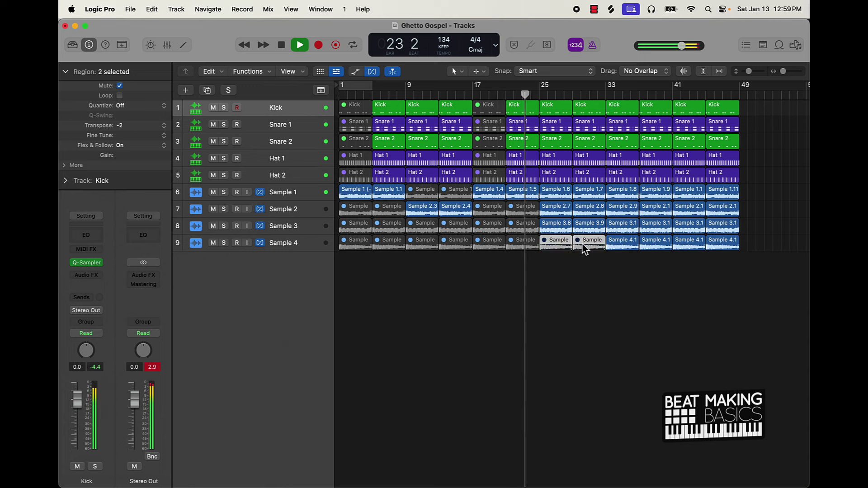
{"action": "left_click_drag", "start_coordinate": [556, 211], "coordinate": [583, 208]}
{"action": "key", "text": "ctrl+m"}
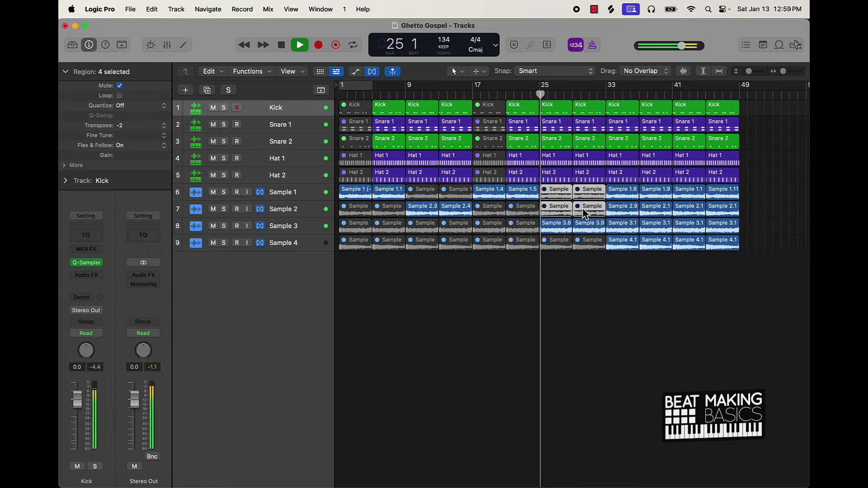
{"action": "key", "text": "comma"}
{"action": "key", "text": "comma"}
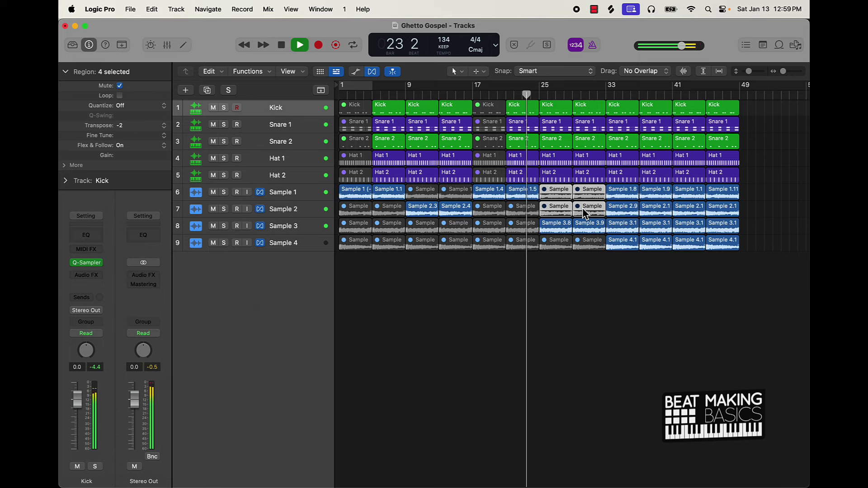
{"action": "left_click", "coordinate": [555, 317]}
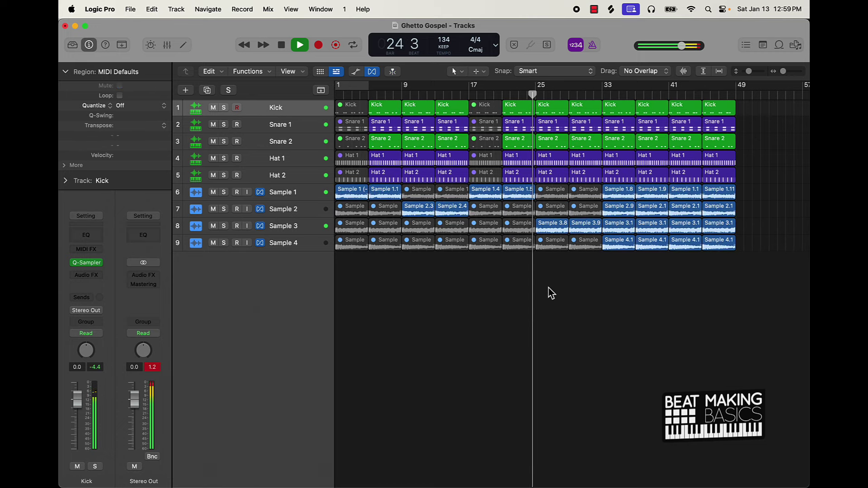
Stop playback, play the arrangement from the start and mute the Kick, Snare 1, Snare 2, Hat 1 and Hat 2 tracks
{"action": "key", "text": "space"}
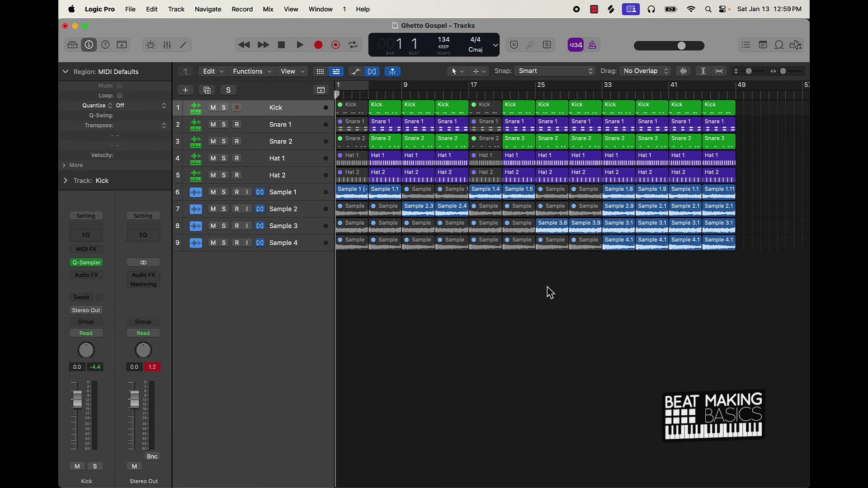
{"action": "left_click_drag", "start_coordinate": [481, 268], "coordinate": [509, 231]}
{"action": "left_click", "coordinate": [475, 272]}
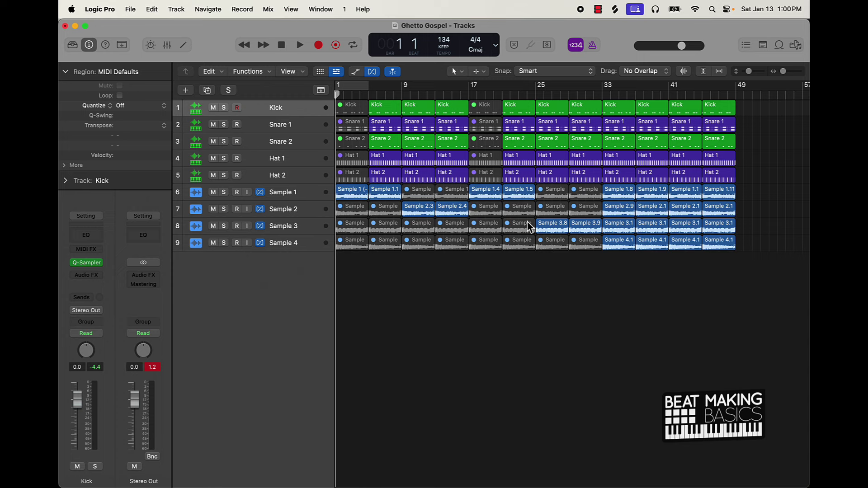
{"action": "key", "text": "space"}
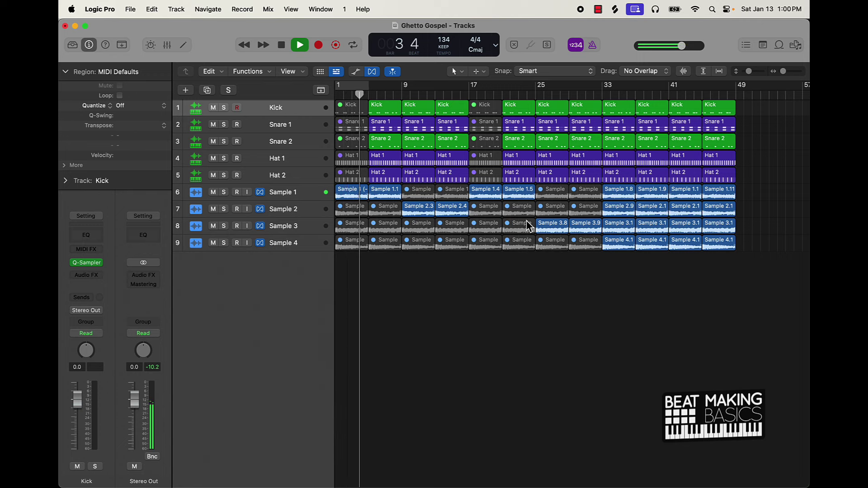
{"action": "left_click_drag", "start_coordinate": [213, 109], "coordinate": [217, 176]}
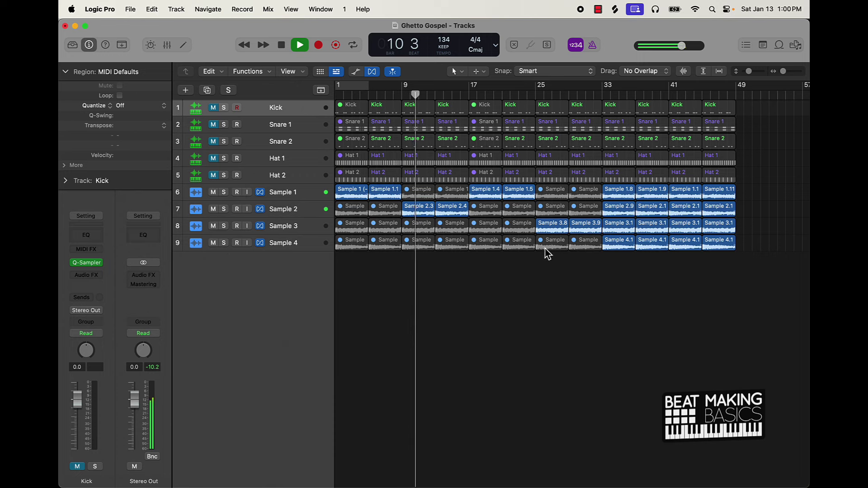
Unmute the Sample 3 regions in bars 17–24 and mute the Sample 1 regions in the same bars
{"action": "left_click", "coordinate": [487, 226]}
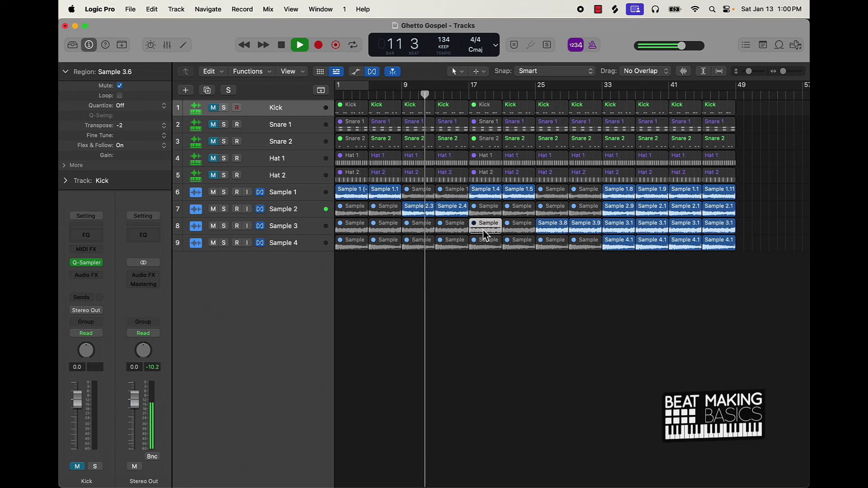
{"action": "left_click", "coordinate": [513, 231], "text": "shift"}
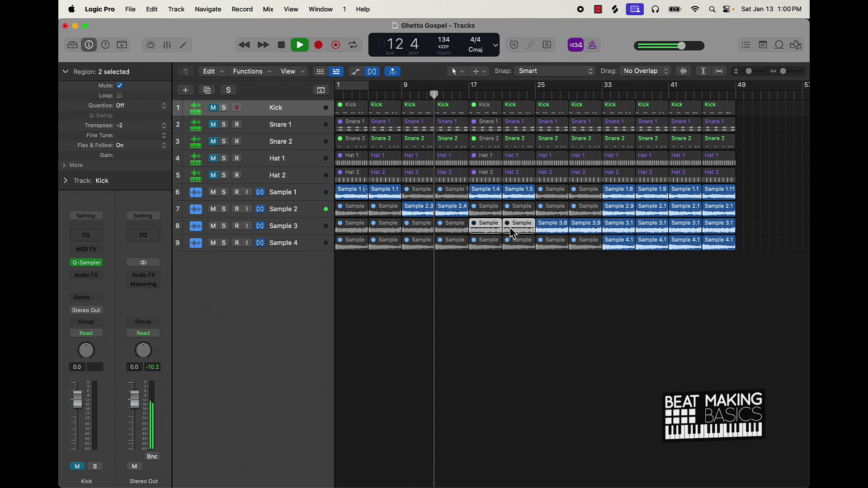
{"action": "key", "text": "ctrl+m"}
{"action": "left_click", "coordinate": [506, 194]}
{"action": "left_click", "coordinate": [481, 194], "text": "shift"}
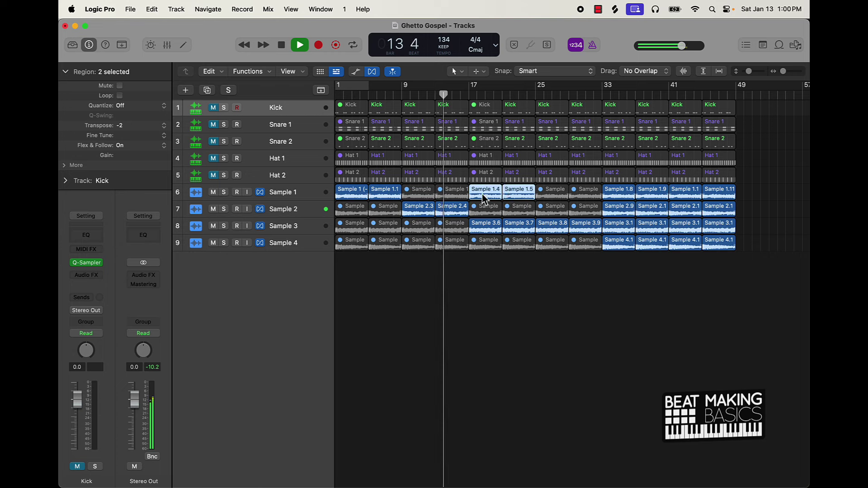
{"action": "key", "text": "ctrl+m"}
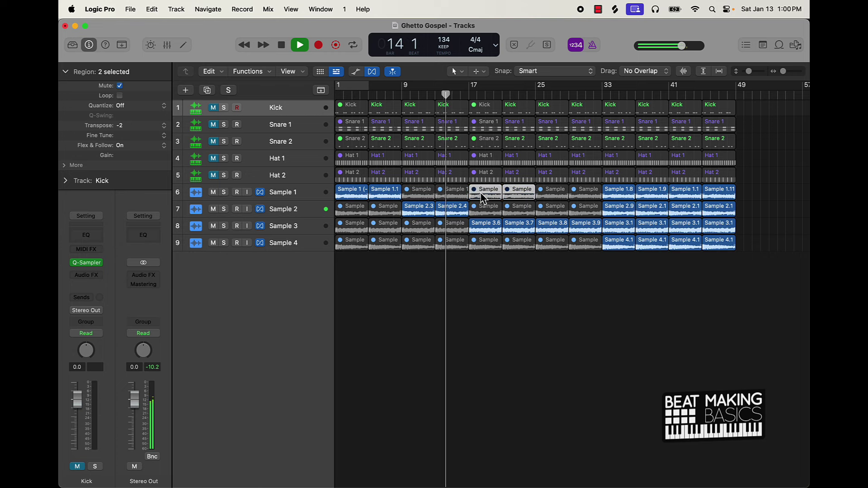
Unmute the five drum regions in bars 17–20, then stop playback and unmute the five drum tracks
{"action": "left_click", "coordinate": [494, 145]}
{"action": "left_click", "coordinate": [487, 127], "text": "shift"}
{"action": "left_click", "coordinate": [489, 110], "text": "shift"}
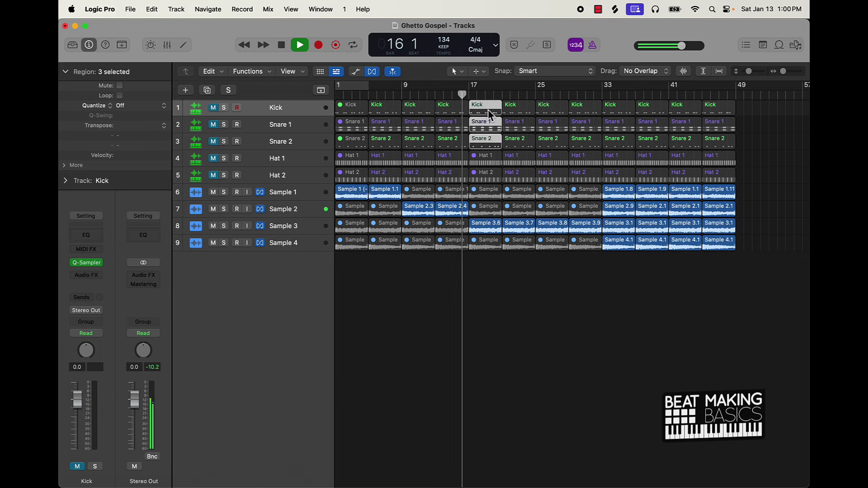
{"action": "key", "text": "space"}
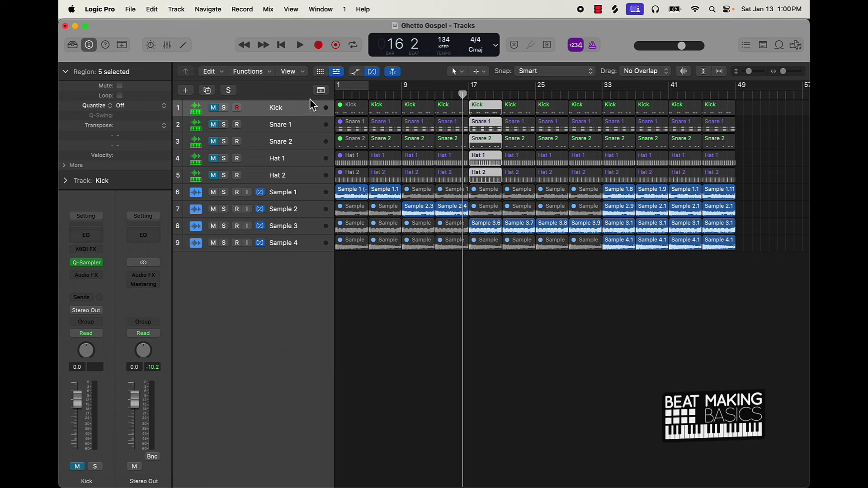
{"action": "left_click_drag", "start_coordinate": [213, 112], "coordinate": [218, 178]}
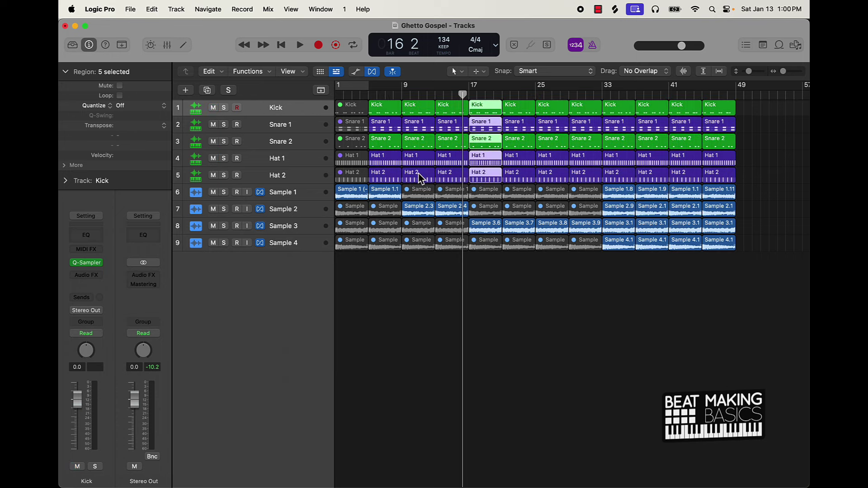
Mute all drum regions in bars 5–16, leaving the drums in bars 17–20 unmuted, and return the playhead to the start
{"action": "left_click_drag", "start_coordinate": [452, 177], "coordinate": [379, 107]}
{"action": "key", "text": "ctrl+m"}
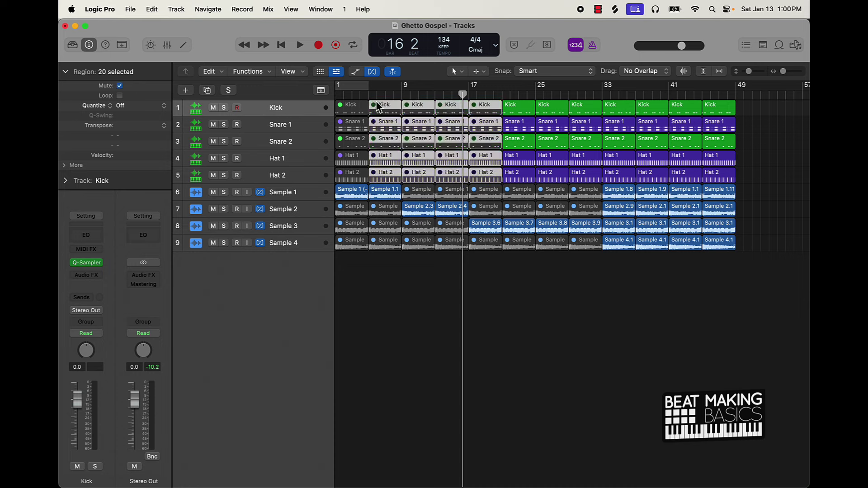
{"action": "left_click", "coordinate": [495, 367]}
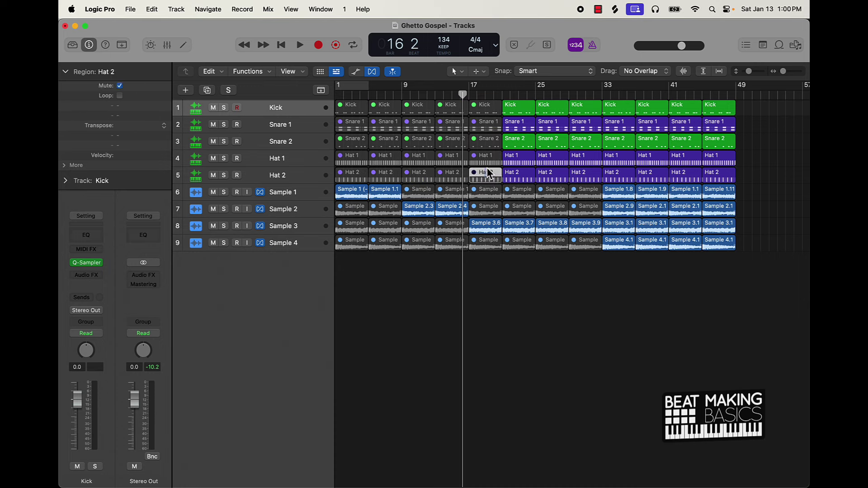
{"action": "left_click_drag", "start_coordinate": [489, 173], "coordinate": [493, 109]}
{"action": "key", "text": "ctrl+m"}
{"action": "key", "text": "Return"}
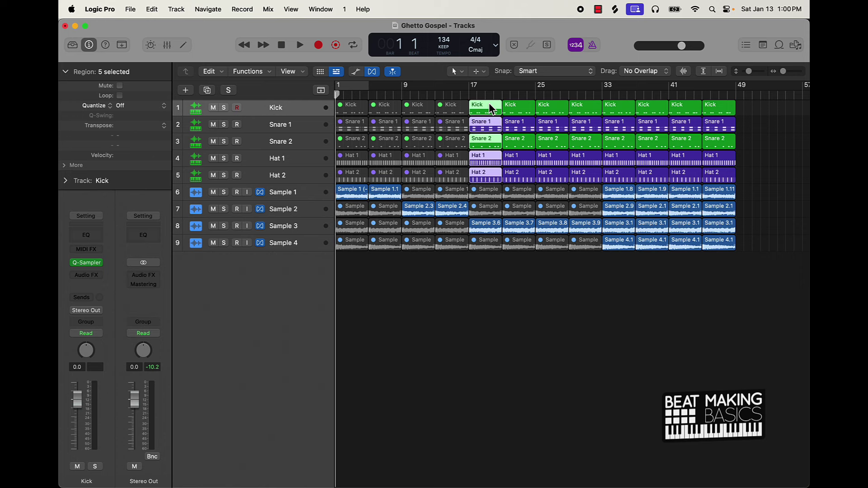
During playback, unmute the Sample 4 regions in bars 25–32 and mute the Sample 3 regions in the same bars
{"action": "left_click", "coordinate": [474, 271]}
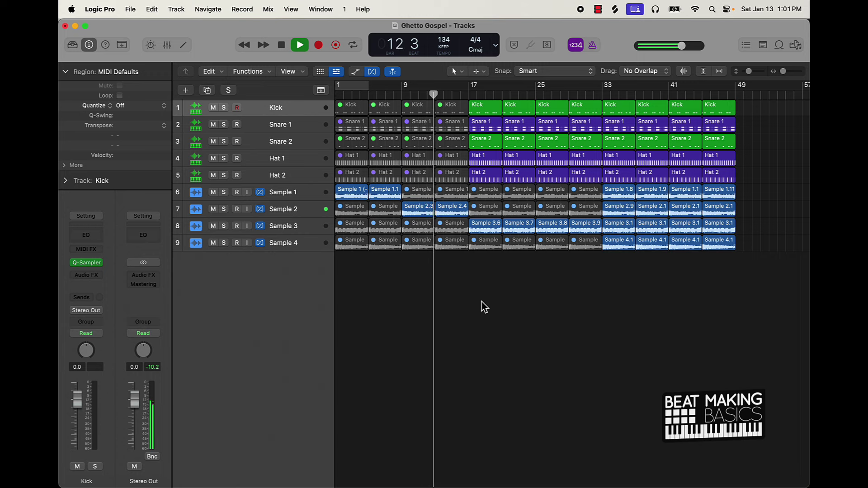
{"action": "left_click_drag", "start_coordinate": [553, 264], "coordinate": [587, 246]}
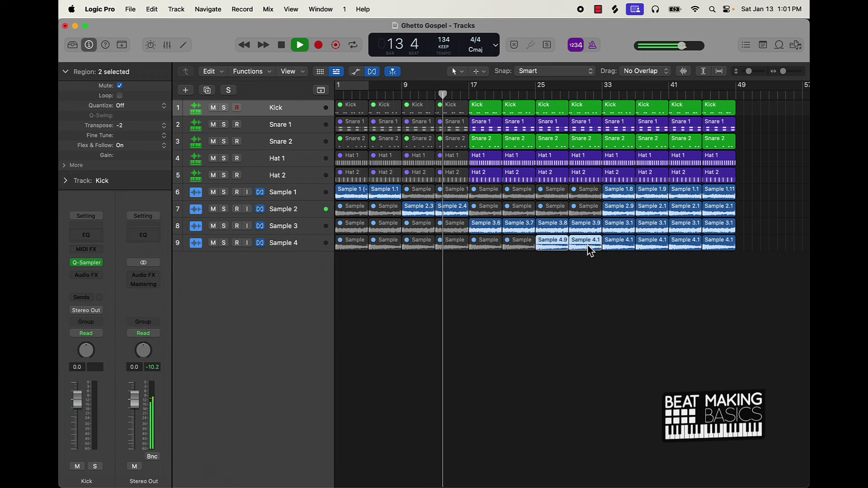
{"action": "left_click", "coordinate": [584, 228]}
{"action": "left_click", "coordinate": [555, 225], "text": "shift"}
{"action": "key", "text": "ctrl+m"}
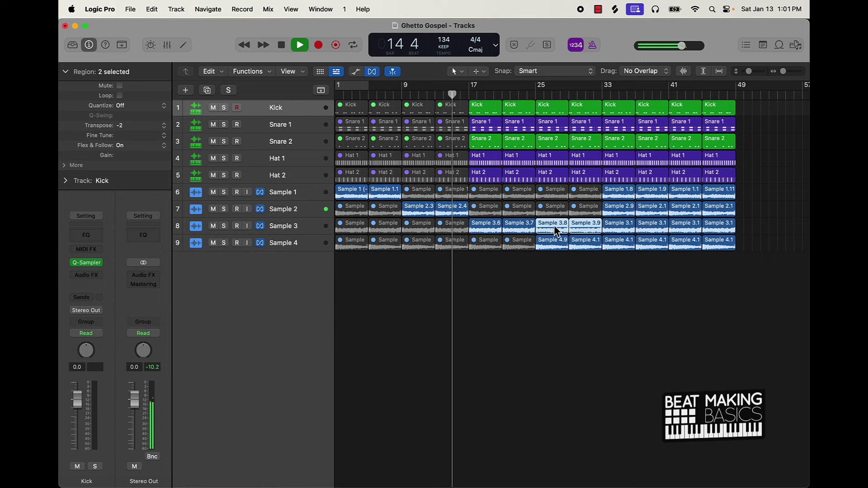
{"action": "left_click", "coordinate": [606, 267]}
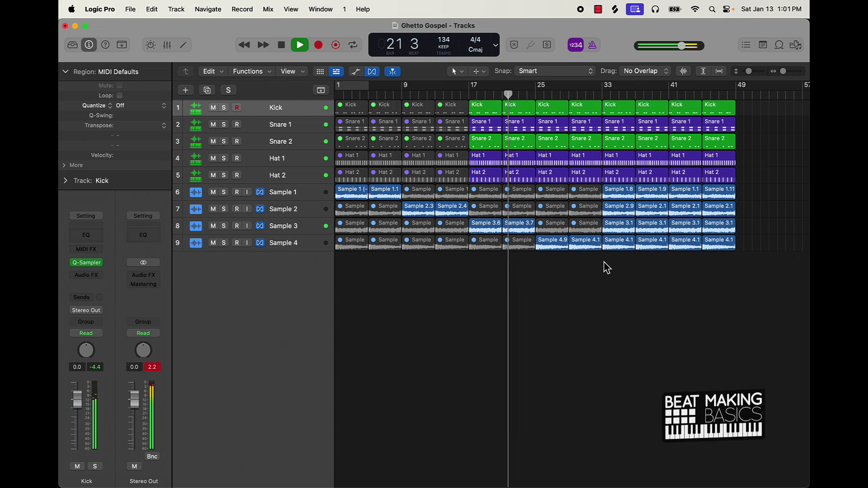
{"action": "left_click_drag", "start_coordinate": [555, 264], "coordinate": [589, 247]}
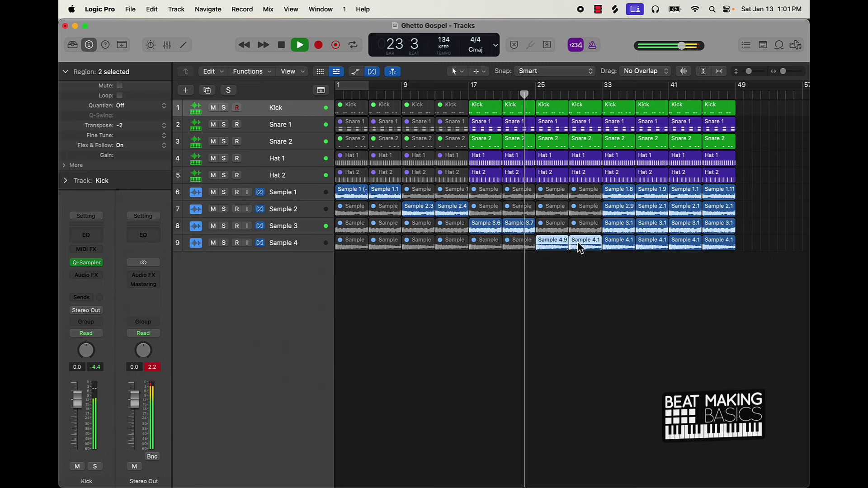
{"action": "left_click", "coordinate": [579, 267]}
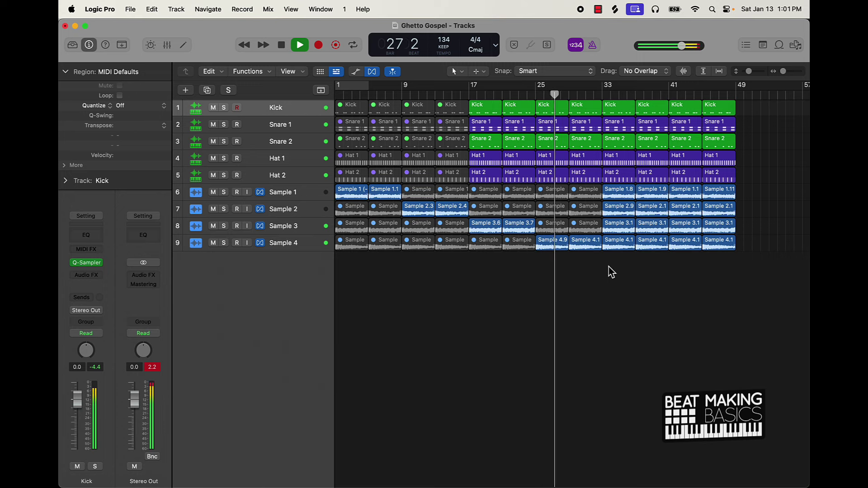
Mute the Sample 2, Sample 3 and Sample 4 regions in bars 33–48
{"action": "left_click_drag", "start_coordinate": [607, 262], "coordinate": [727, 219]}
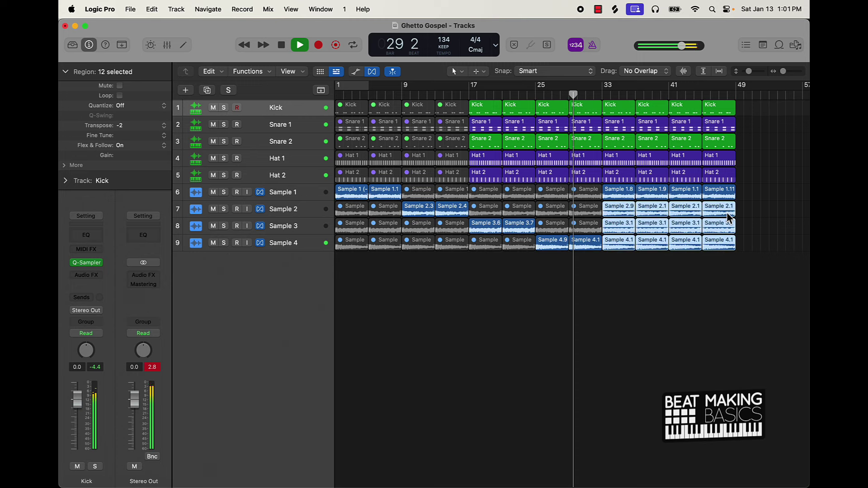
{"action": "key", "text": "ctrl+m"}
{"action": "left_click", "coordinate": [630, 288]}
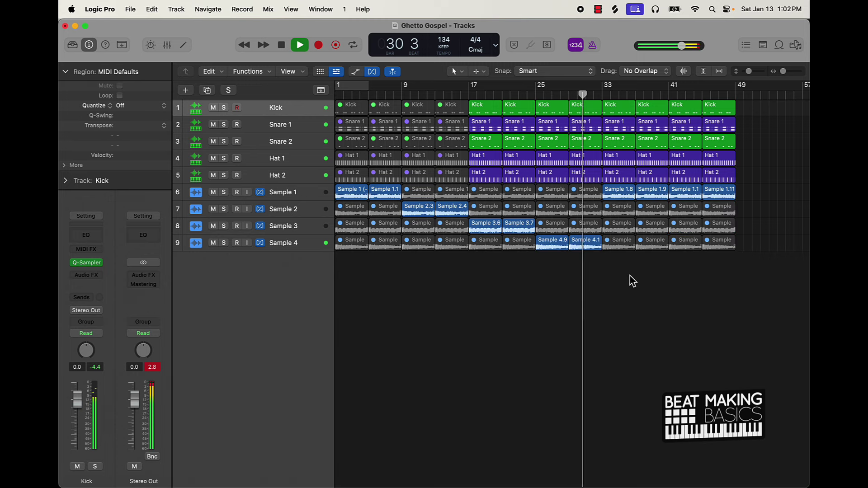
Stop playback, swap Sample 3 for Sample 4 in bars 17–24 by changing the region mutes, and play from the start
{"action": "key", "text": "space"}
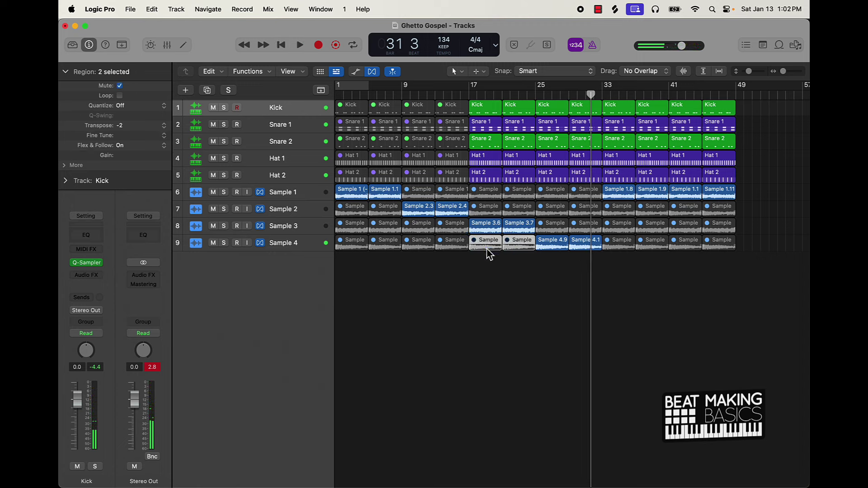
{"action": "left_click", "coordinate": [510, 229]}
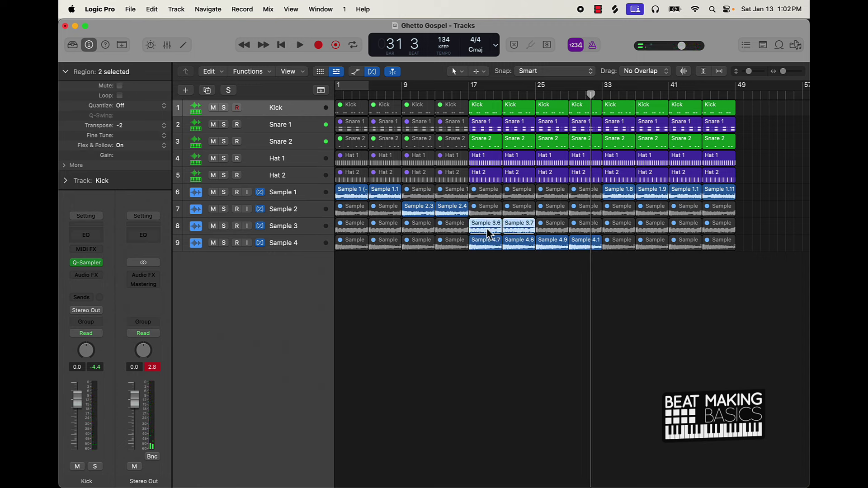
{"action": "key", "text": "ctrl+m"}
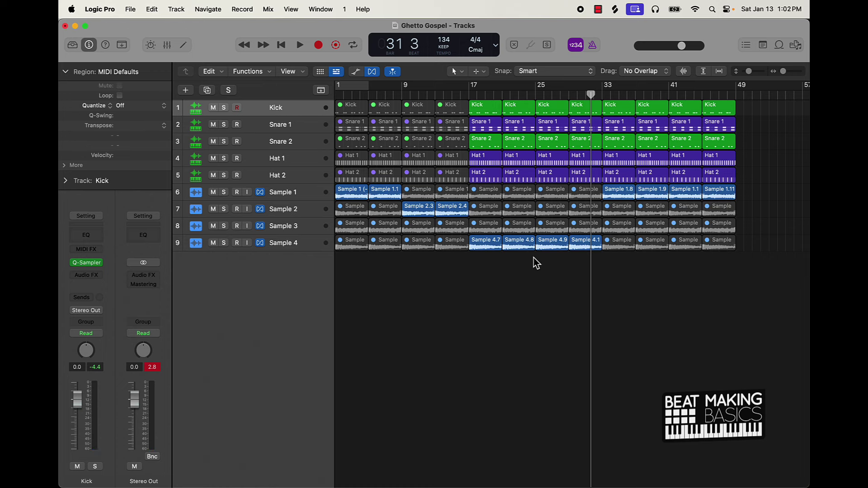
{"action": "key", "text": "Return"}
{"action": "key", "text": "space"}
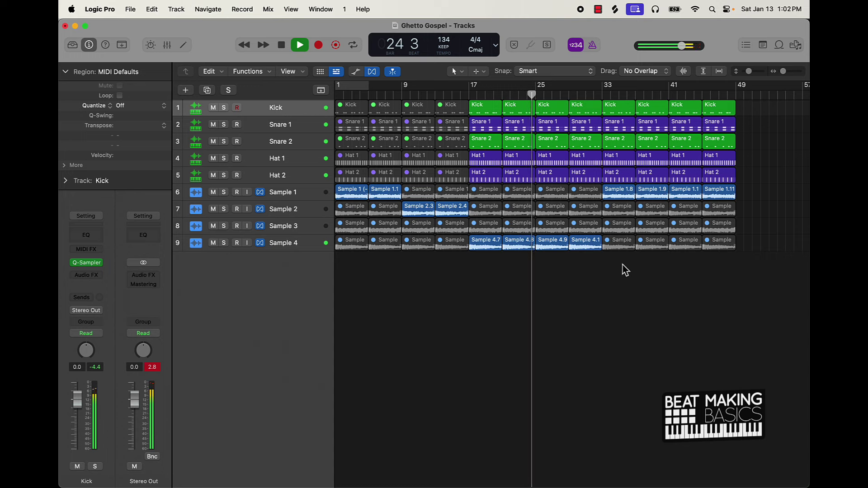
Mute the Sample 1 regions in bars 33–48 and unmute the Sample 3 regions in the same bars
{"action": "left_click_drag", "start_coordinate": [764, 195], "coordinate": [626, 199]}
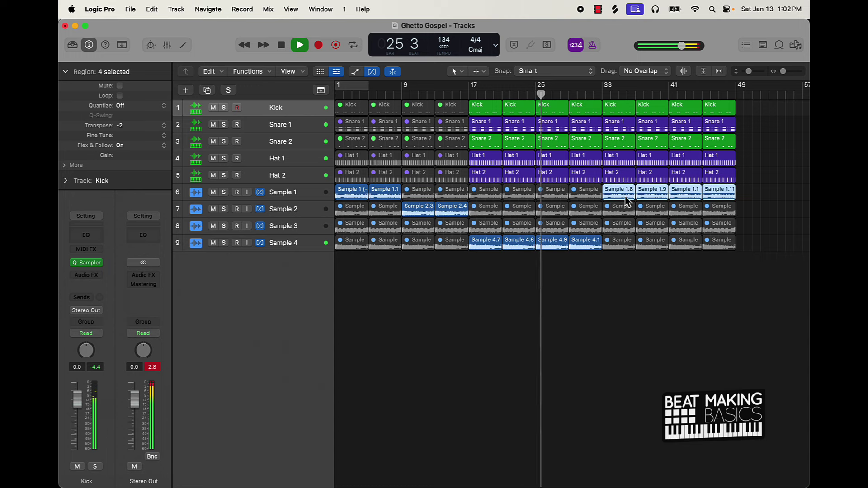
{"action": "left_click_drag", "start_coordinate": [758, 222], "coordinate": [631, 233]}
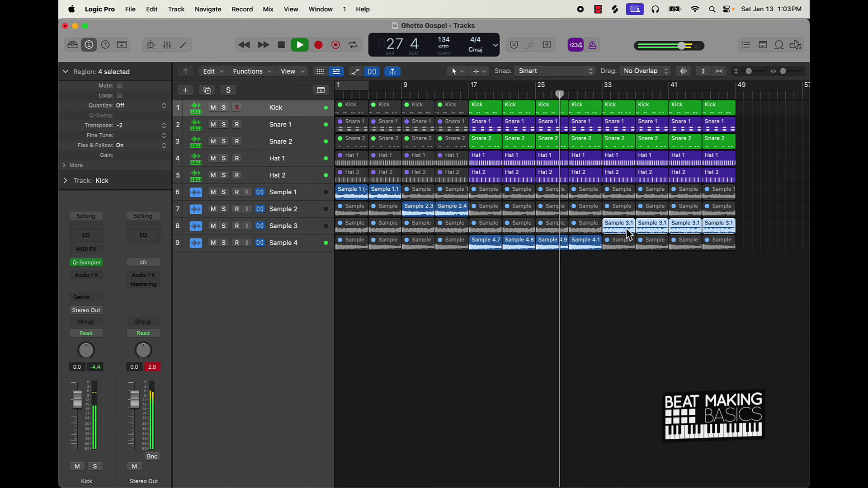
{"action": "left_click", "coordinate": [620, 280]}
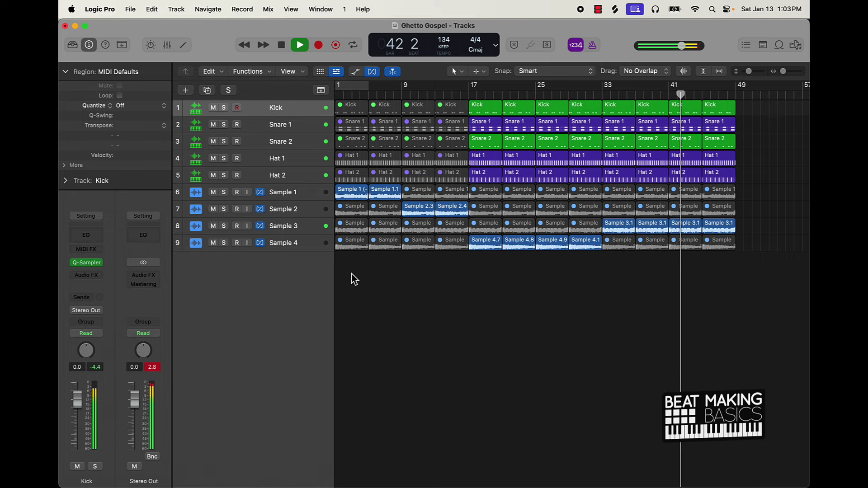
Repeat every region of the 48-bar arrangement once so that the copy fills bars 49–96
{"action": "key", "text": "super+a"}
{"action": "key", "text": "super+r"}
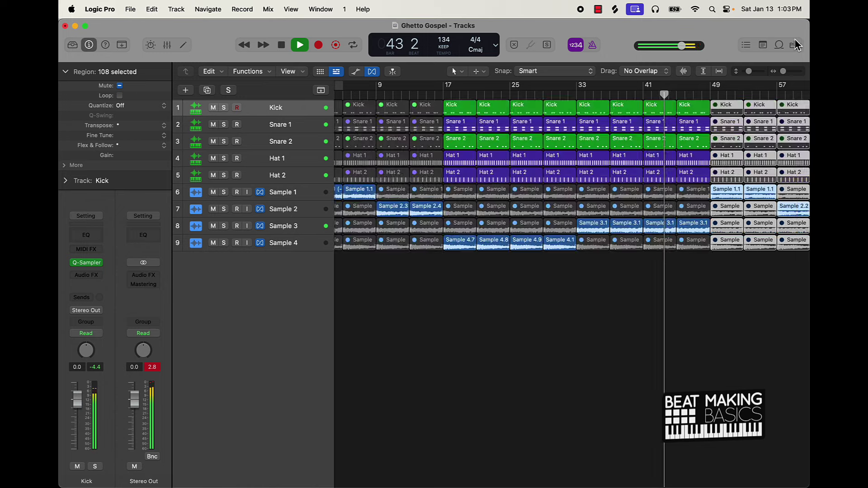
{"action": "scroll", "coordinate": [724, 225], "scroll_direction": "down", "scroll_amount": 3}
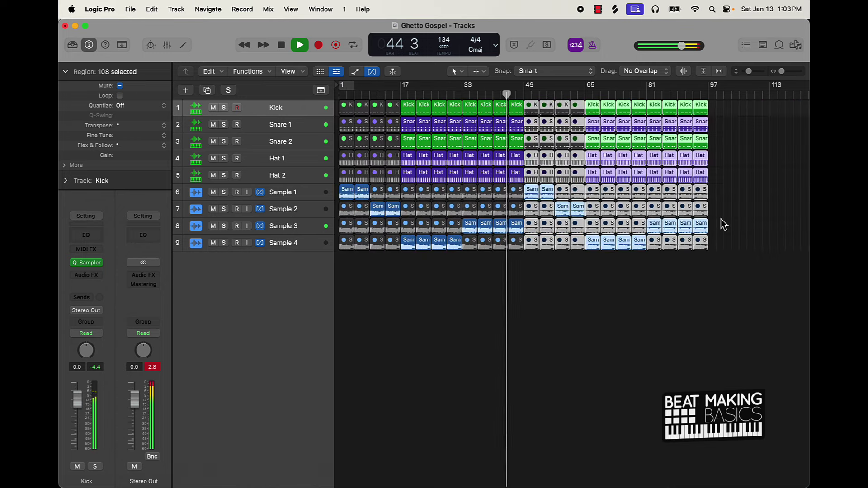
{"action": "scroll", "coordinate": [724, 225], "scroll_direction": "up", "scroll_amount": 1}
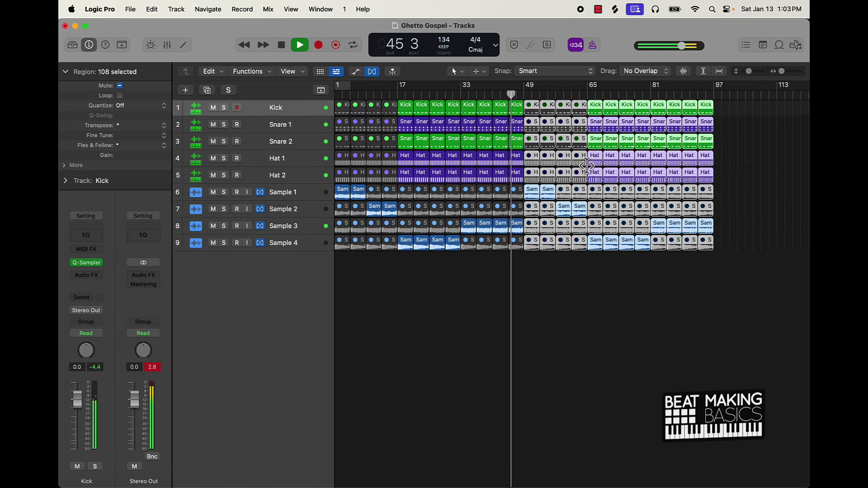
Set the control bar display to Beats & Time and clear the region selection
{"action": "left_click", "coordinate": [496, 45]}
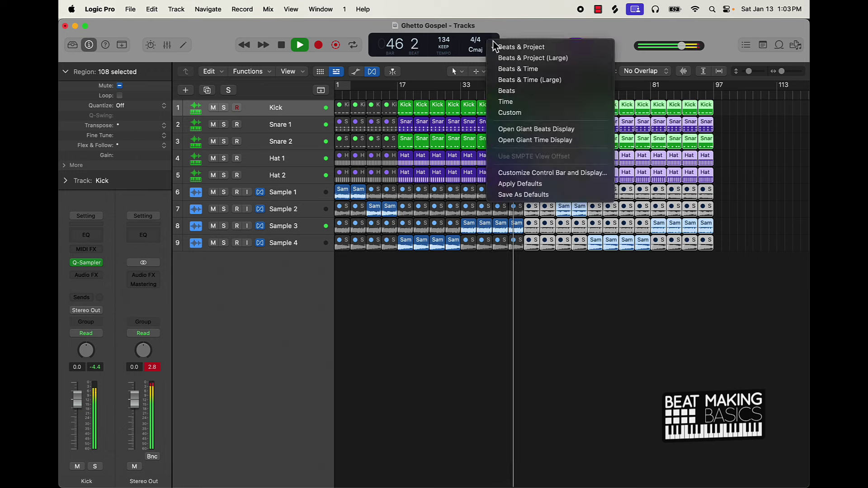
{"action": "left_click", "coordinate": [527, 70]}
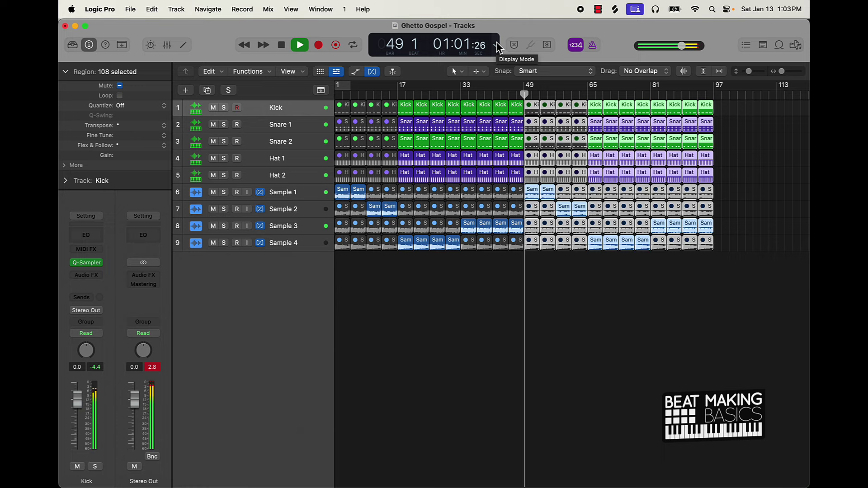
{"action": "left_click", "coordinate": [562, 269]}
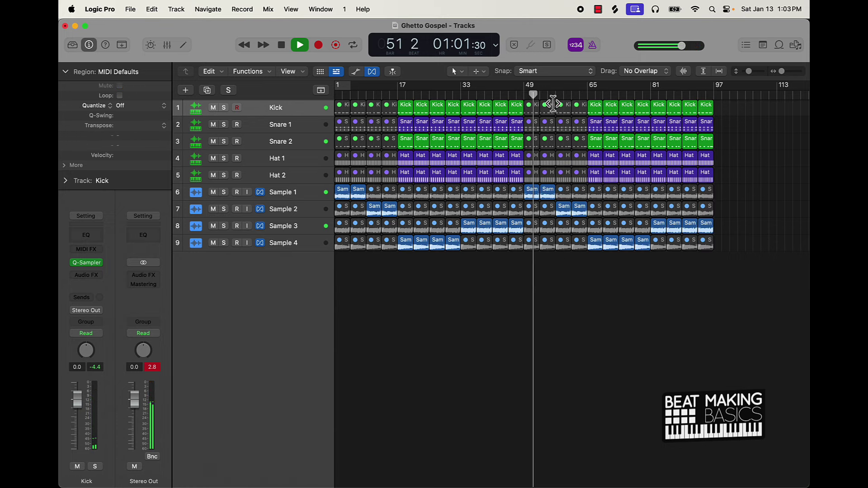
Unmute the Kick, Snare 1, Snare 2, Hat 1 and Hat 2 regions in bars 57–64
{"action": "left_click_drag", "start_coordinate": [551, 114], "coordinate": [551, 174]}
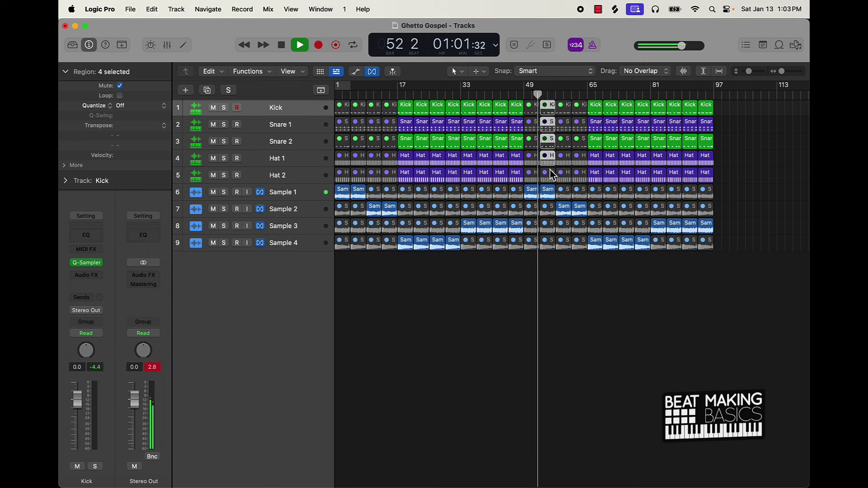
{"action": "left_click", "coordinate": [554, 275]}
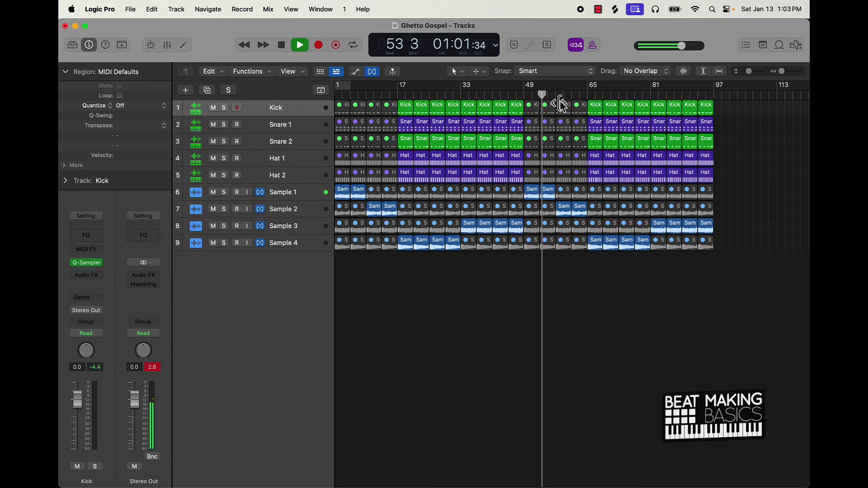
{"action": "left_click_drag", "start_coordinate": [559, 103], "coordinate": [582, 189]}
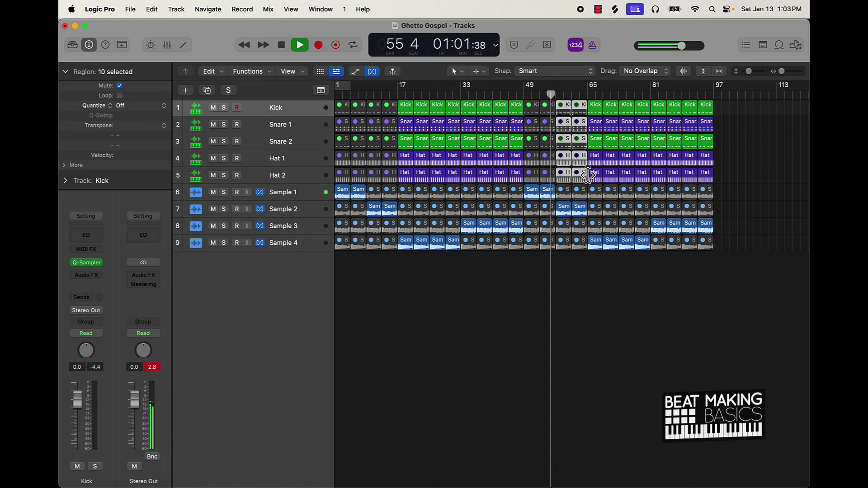
{"action": "key", "text": "ctrl+m"}
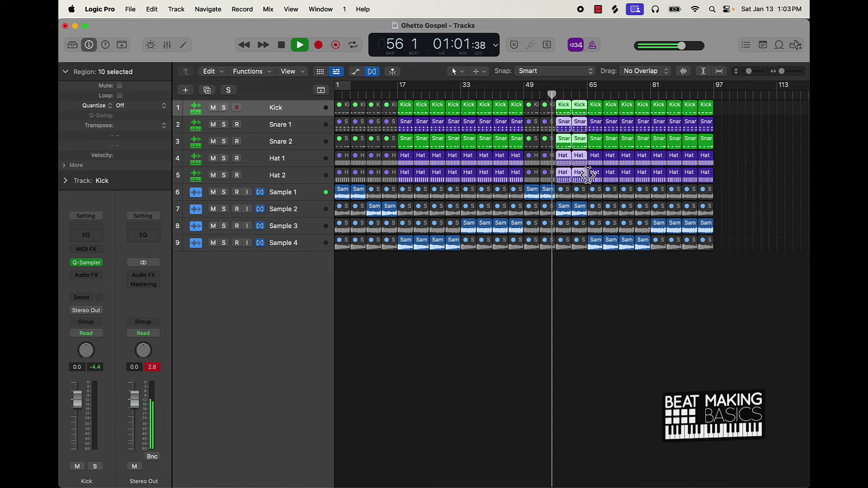
{"action": "left_click", "coordinate": [577, 287]}
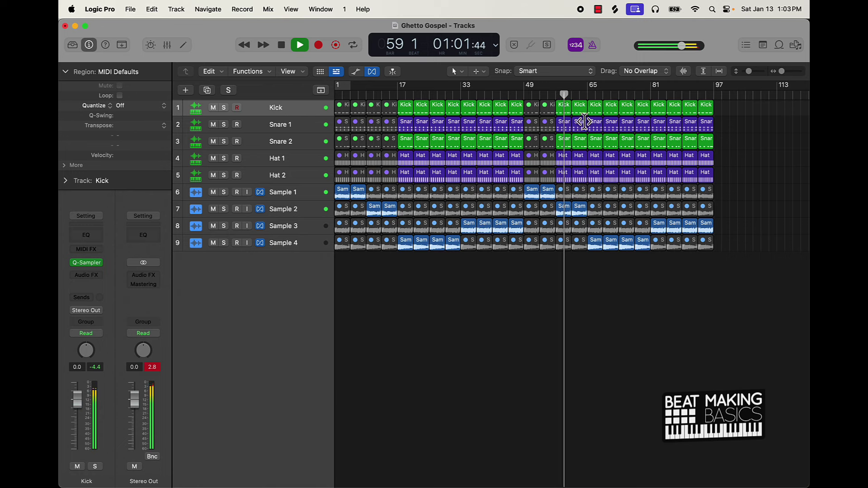
Shorten the five drum regions starting at bar 61 by two beats to a length of 3 2 0 0, and stop playback
{"action": "left_click_drag", "start_coordinate": [583, 115], "coordinate": [581, 180]}
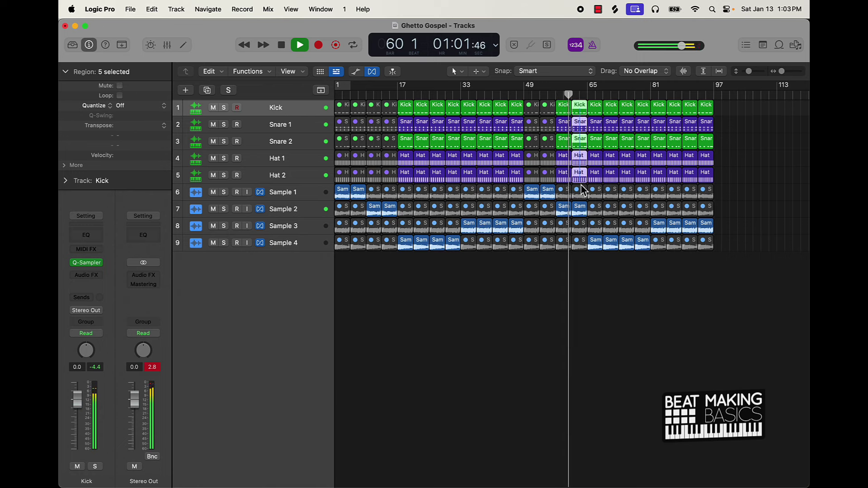
{"action": "scroll", "coordinate": [581, 180], "scroll_direction": "up", "scroll_amount": 3}
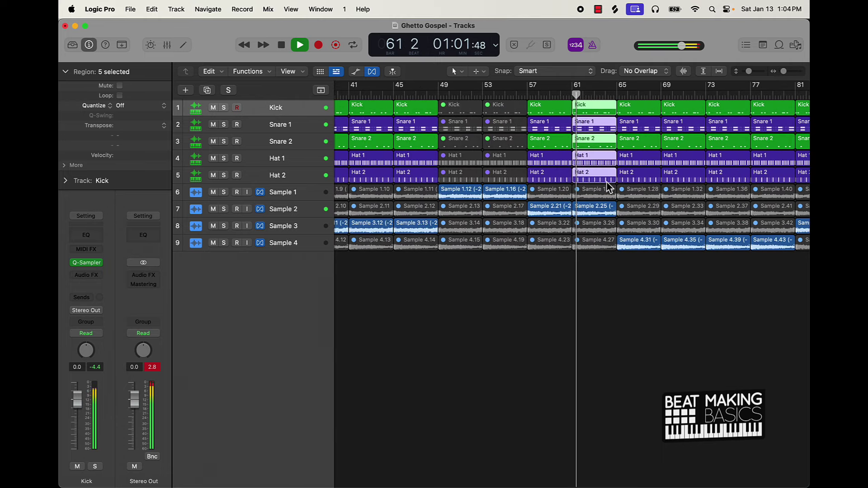
{"action": "left_click_drag", "start_coordinate": [615, 180], "coordinate": [607, 181]}
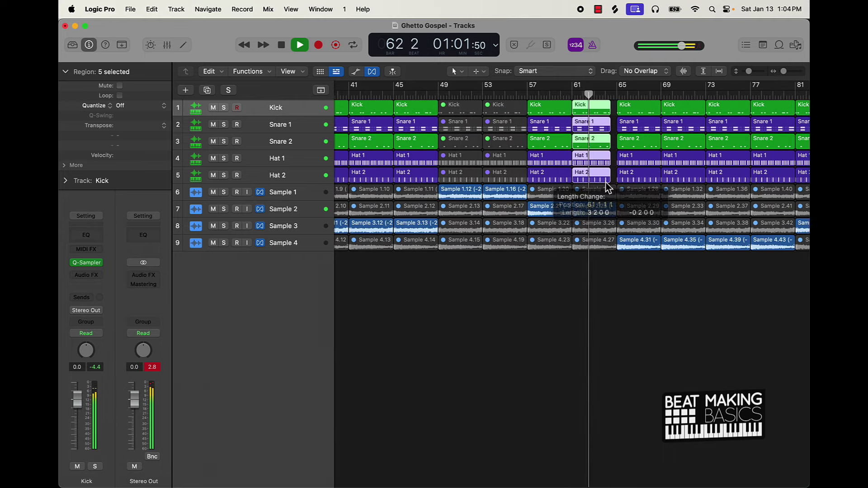
{"action": "left_click", "coordinate": [615, 275]}
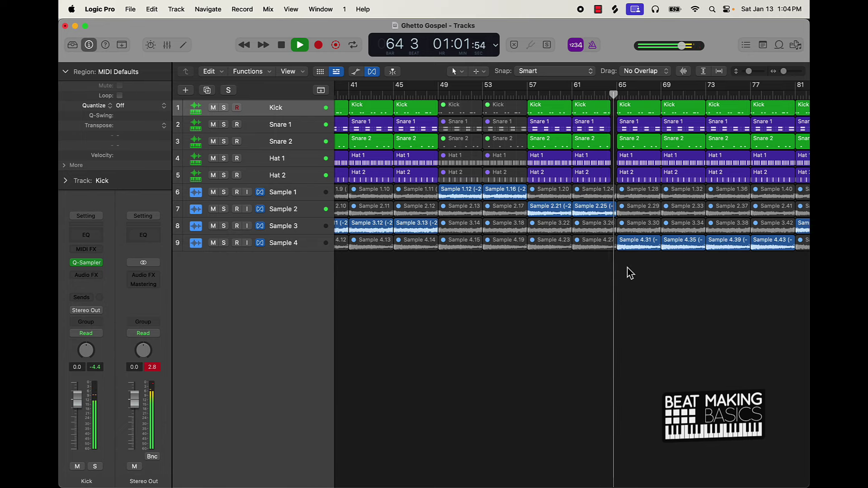
{"action": "scroll", "coordinate": [627, 269], "scroll_direction": "down", "scroll_amount": 4}
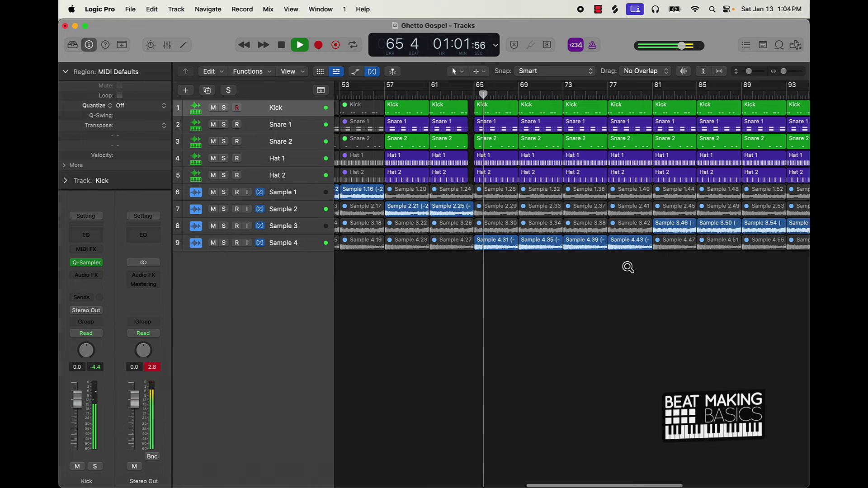
{"action": "key", "text": "space"}
Shorten the five drum regions starting at bar 77 by about two beats to leave a drum gap before bar 81
{"action": "scroll", "coordinate": [530, 251], "scroll_direction": "left", "scroll_amount": 15}
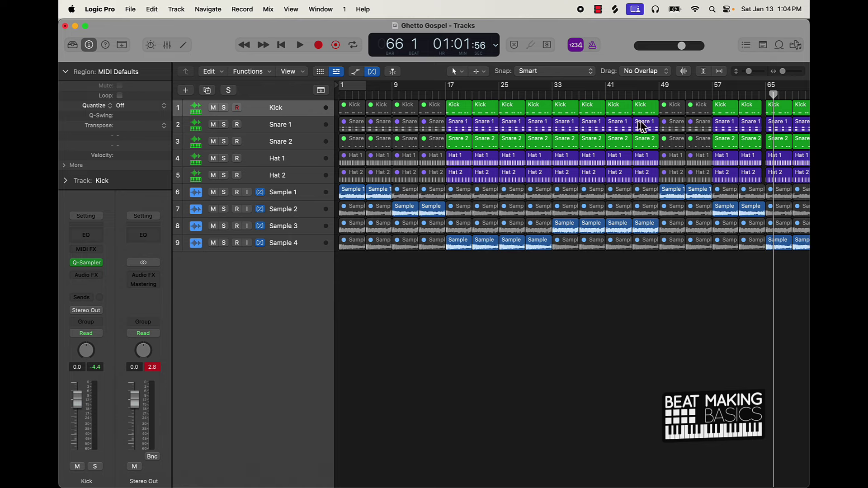
{"action": "scroll", "coordinate": [669, 126], "scroll_direction": "right", "scroll_amount": 10}
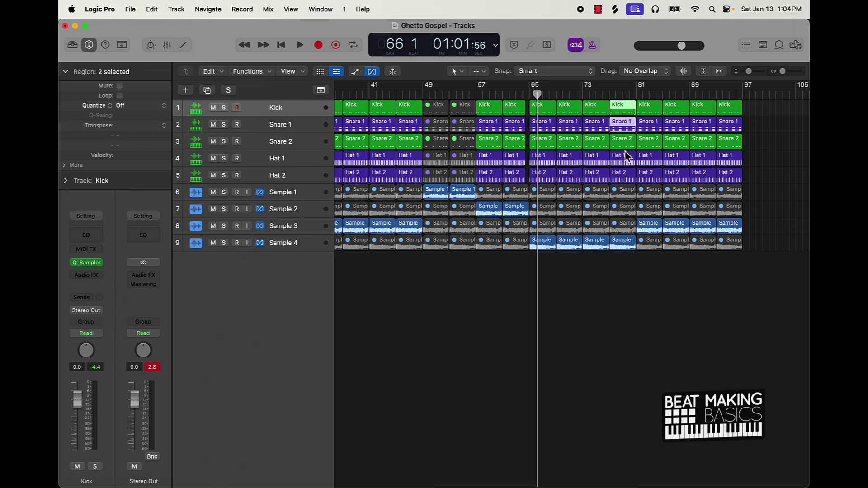
{"action": "left_click_drag", "start_coordinate": [631, 177], "coordinate": [631, 181]}
{"action": "scroll", "coordinate": [631, 183], "scroll_direction": "up", "scroll_amount": 3}
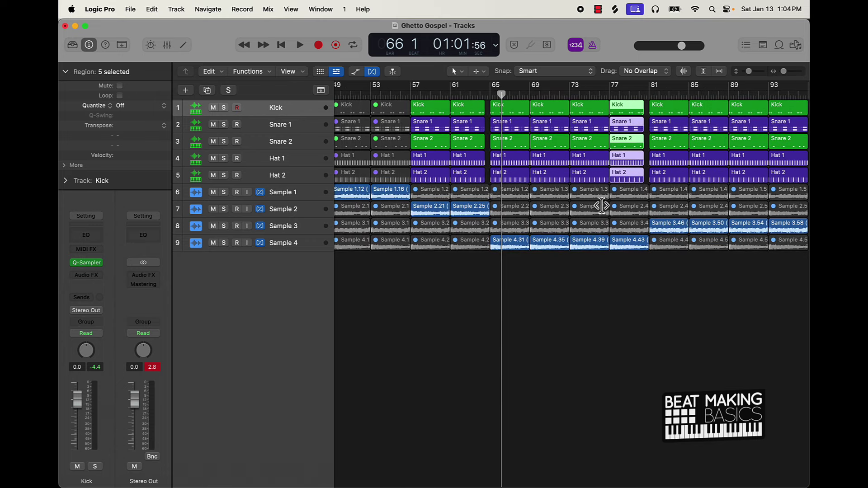
{"action": "left_click", "coordinate": [599, 322]}
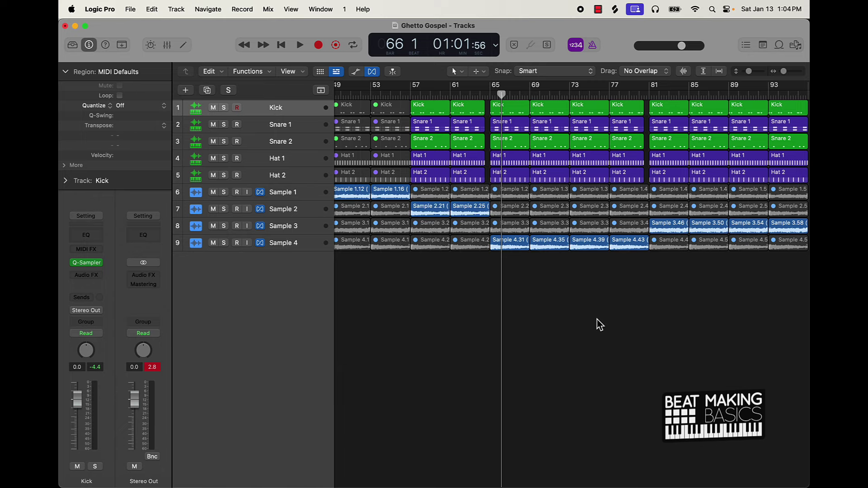
{"action": "scroll", "coordinate": [597, 318], "scroll_direction": "up", "scroll_amount": 2}
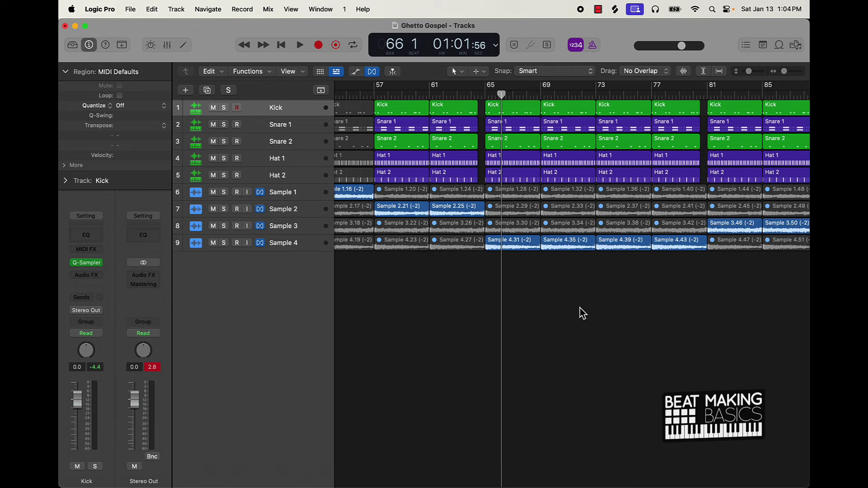
Copy all regions of bars 49–64 to the end of the arrangement so that they fill bars 97–112
{"action": "scroll", "coordinate": [610, 171], "scroll_direction": "down", "scroll_amount": 4}
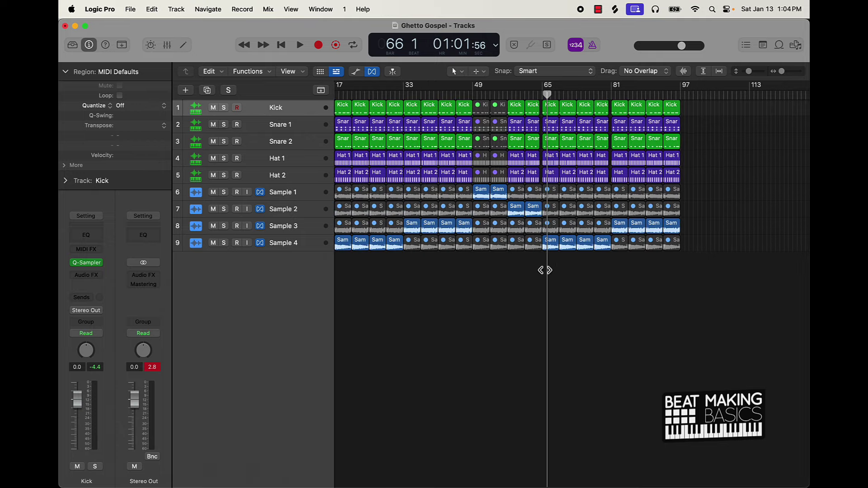
{"action": "left_click_drag", "start_coordinate": [536, 266], "coordinate": [691, 116]}
{"action": "scroll", "coordinate": [642, 196], "scroll_direction": "left", "scroll_amount": 3}
{"action": "scroll", "coordinate": [644, 196], "scroll_direction": "right", "scroll_amount": 3}
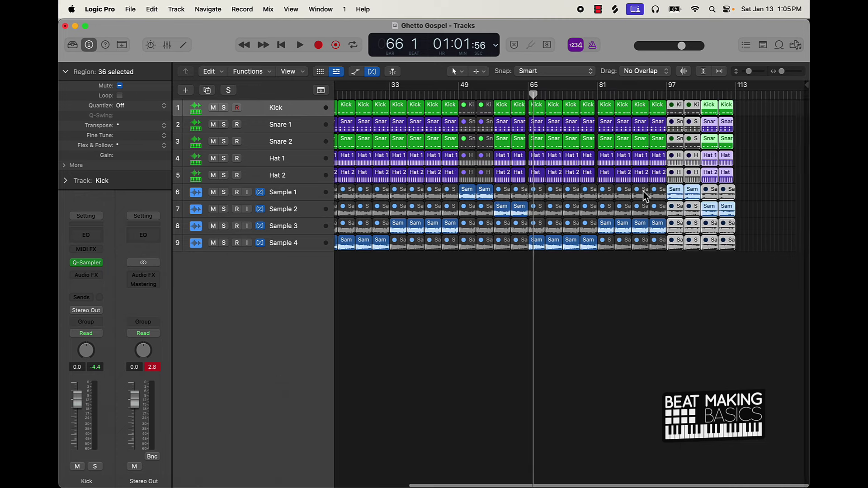
Mute the drum regions in bars 105–112 and move the project end marker to about bar 113
{"action": "left_click", "coordinate": [767, 125]}
{"action": "left_click_drag", "start_coordinate": [760, 103], "coordinate": [712, 183]}
{"action": "key", "text": "ctrl+m"}
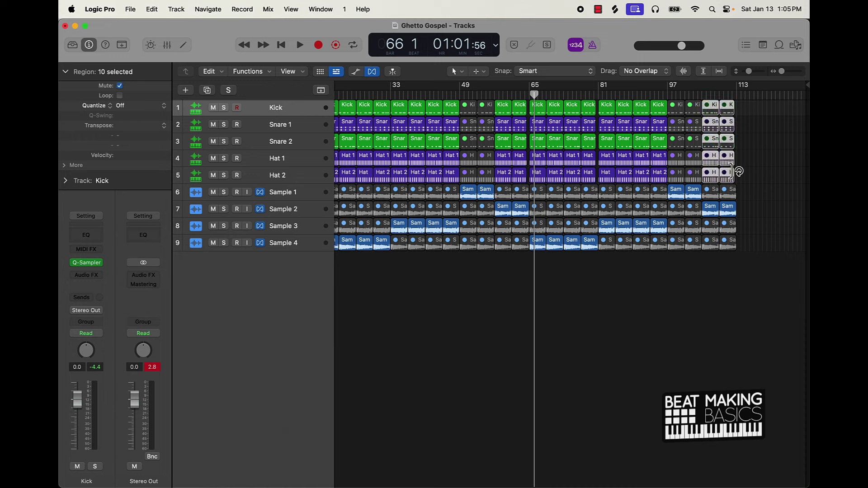
{"action": "mouse_move", "coordinate": [804, 83]}
{"action": "left_mouse_down"}
{"action": "mouse_move", "coordinate": [728, 105]}
{"action": "mouse_move", "coordinate": [738, 104]}
{"action": "left_mouse_up"}
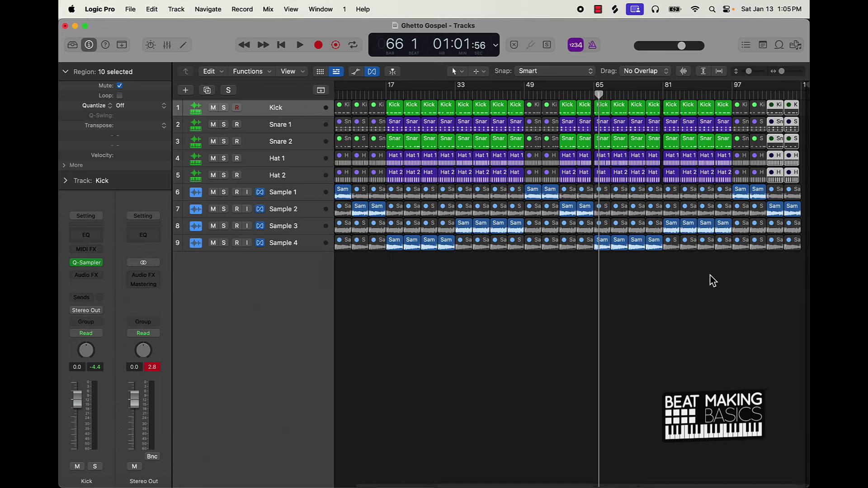
{"action": "left_click", "coordinate": [713, 281]}
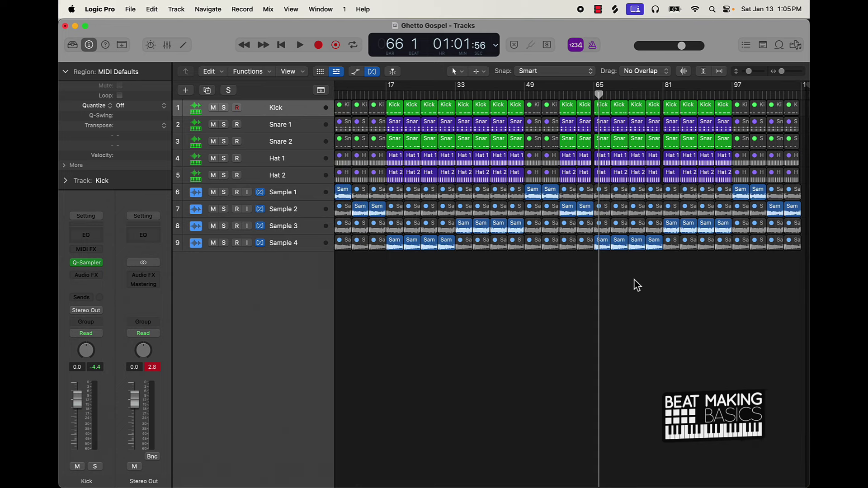
Select all regions in bars 1–16, 49–64 and 97–112 and color them bright green
{"action": "scroll", "coordinate": [634, 280], "scroll_direction": "left", "scroll_amount": 2}
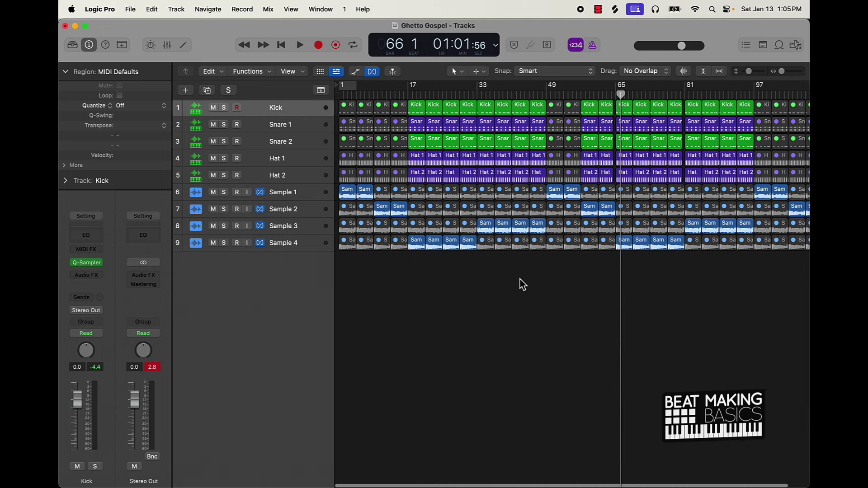
{"action": "left_click_drag", "start_coordinate": [551, 275], "coordinate": [617, 55]}
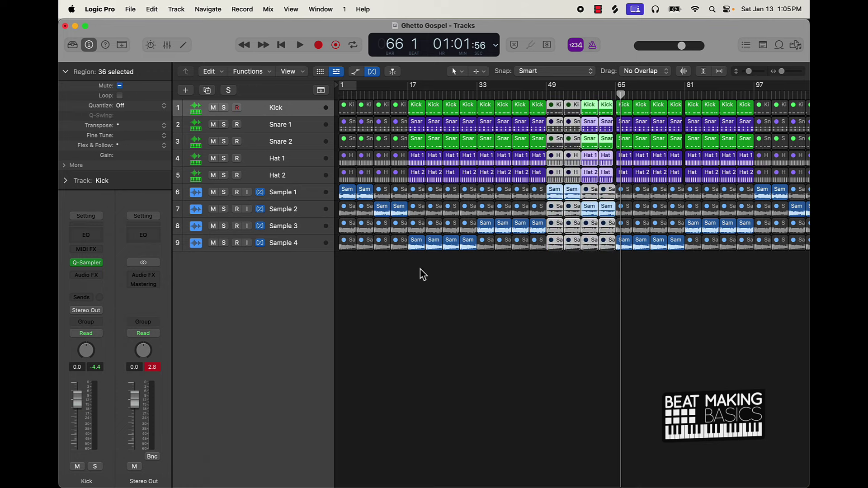
{"action": "left_click_drag", "start_coordinate": [393, 278], "coordinate": [330, 75], "text": "shift"}
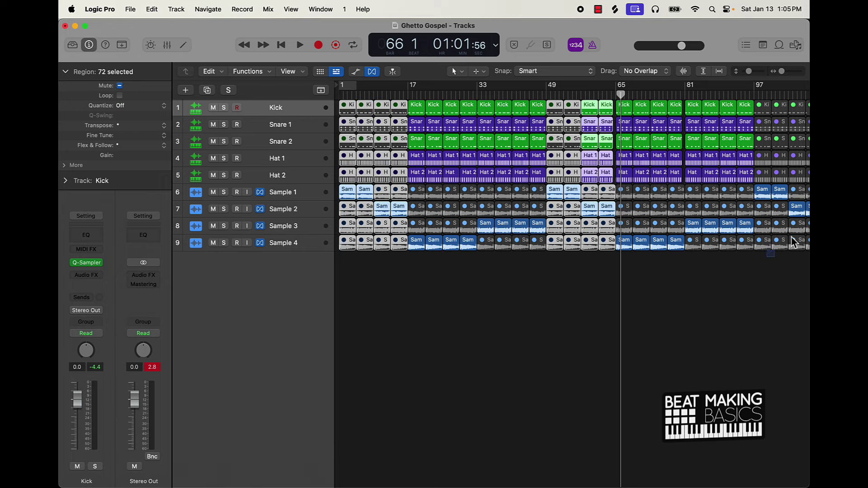
{"action": "left_click_drag", "start_coordinate": [794, 243], "coordinate": [793, 47], "text": "shift"}
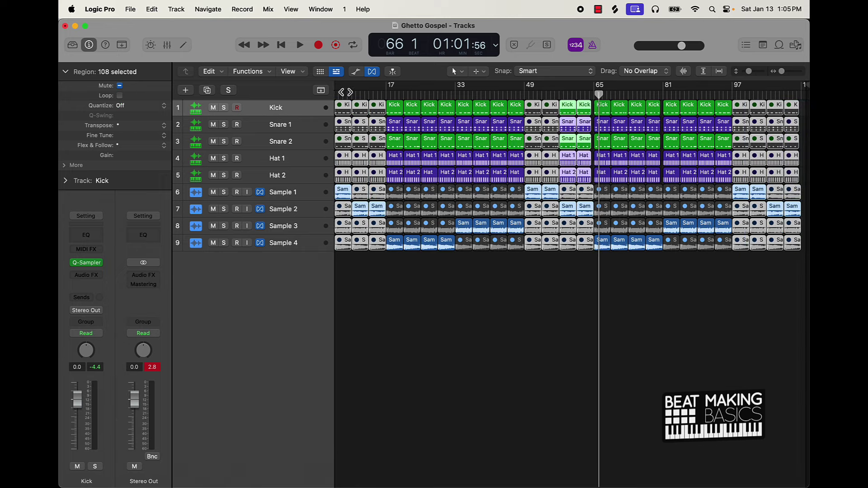
{"action": "left_click", "coordinate": [122, 45]}
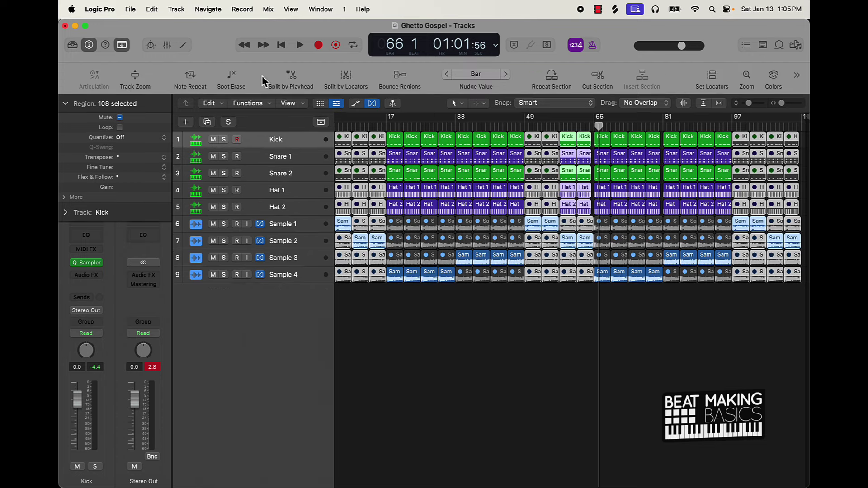
{"action": "left_click", "coordinate": [772, 75]}
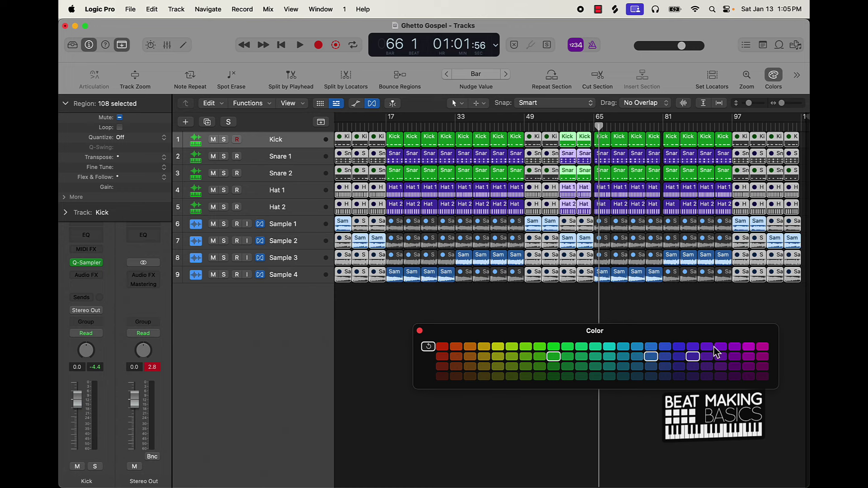
{"action": "left_click", "coordinate": [735, 347]}
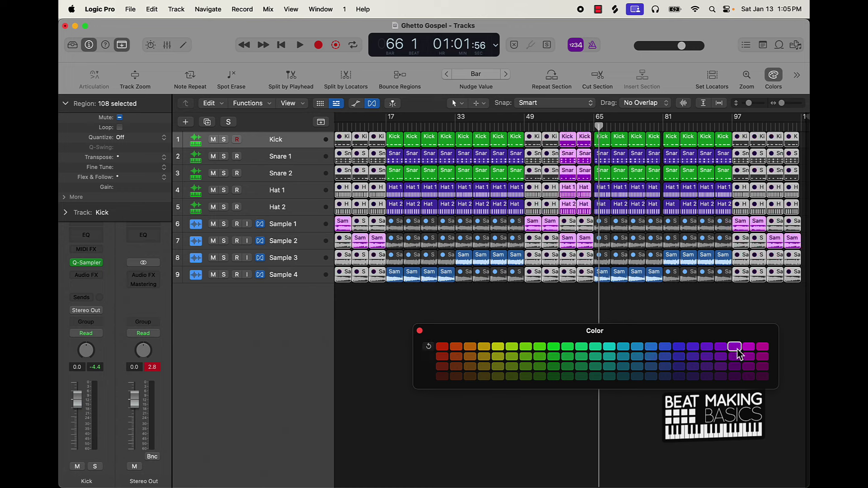
{"action": "left_click", "coordinate": [587, 348]}
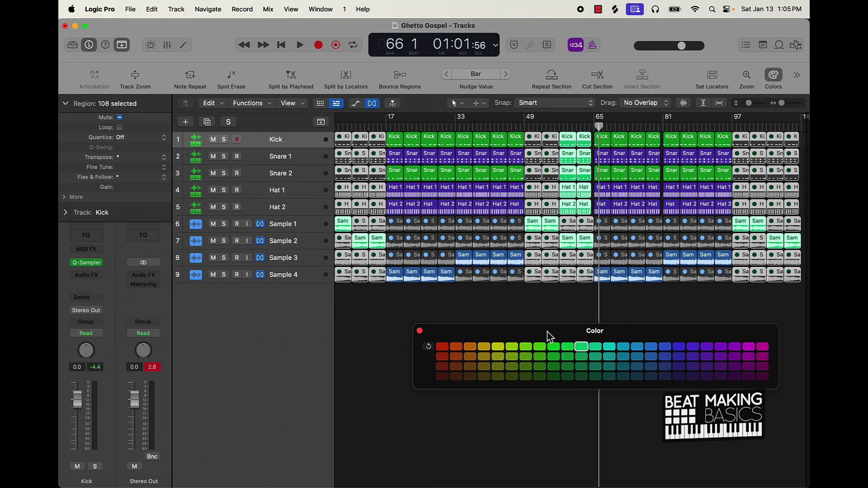
Select all regions in bars 17–48 and 65–96, color them light blue and clear the selection
{"action": "left_click_drag", "start_coordinate": [511, 306], "coordinate": [393, 97]}
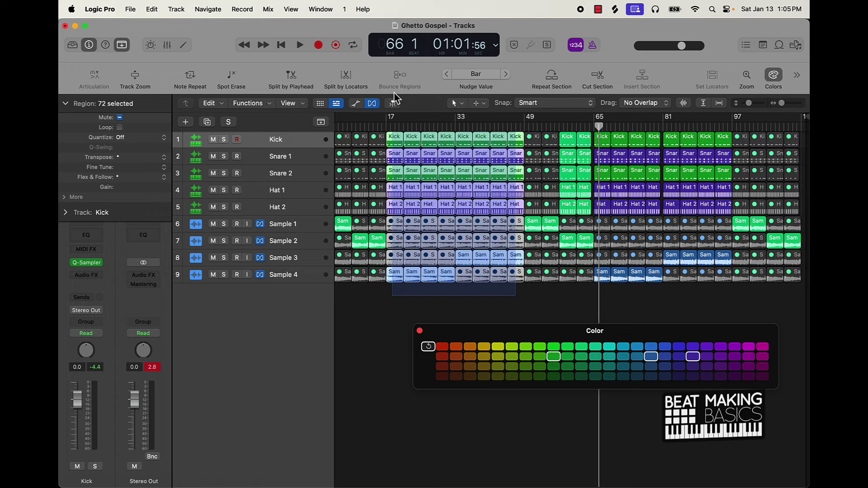
{"action": "left_click_drag", "start_coordinate": [636, 275], "coordinate": [725, 117]}
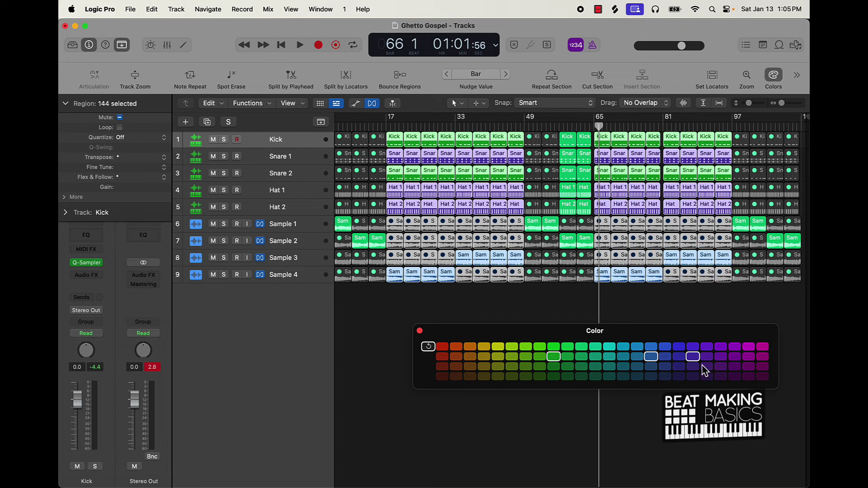
{"action": "left_click", "coordinate": [627, 347]}
{"action": "left_click", "coordinate": [642, 306]}
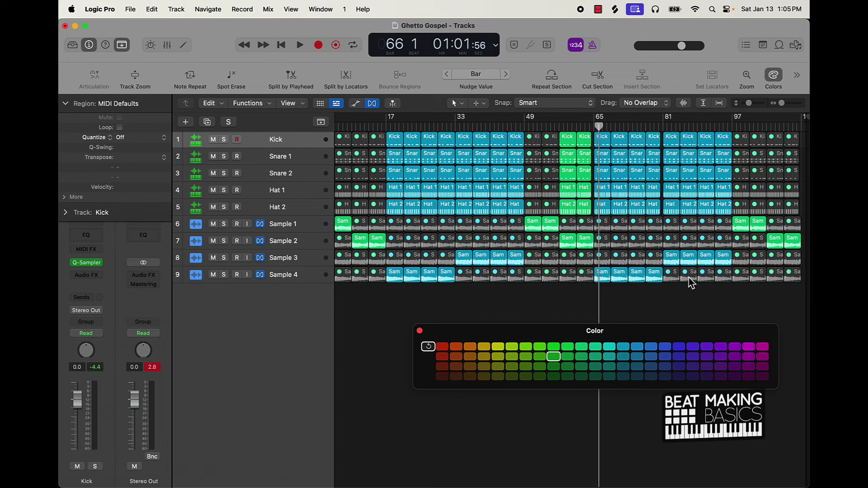
Return the playhead to bar 1 and close the color palette
{"action": "key", "text": "Return"}
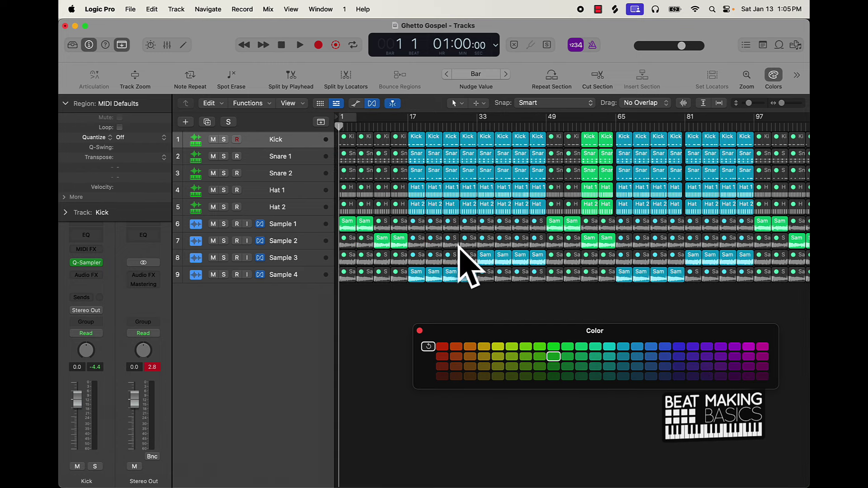
{"action": "left_click", "coordinate": [420, 331]}
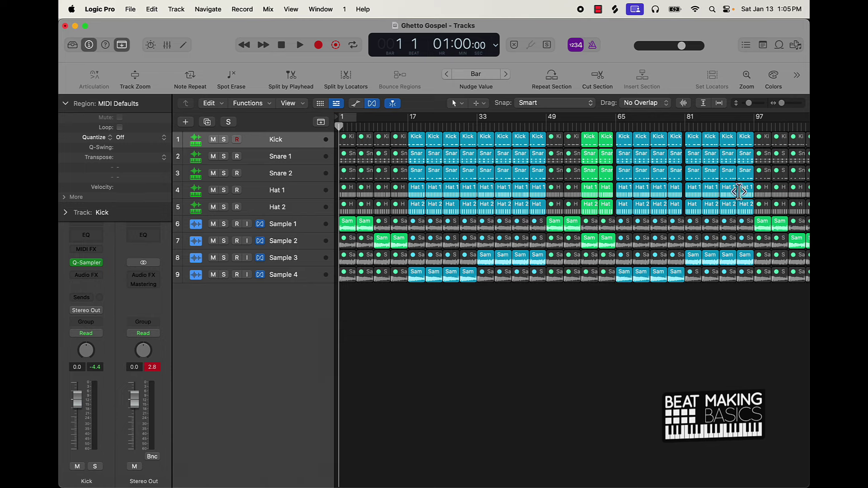
{"action": "scroll", "coordinate": [740, 192], "scroll_direction": "right", "scroll_amount": 2}
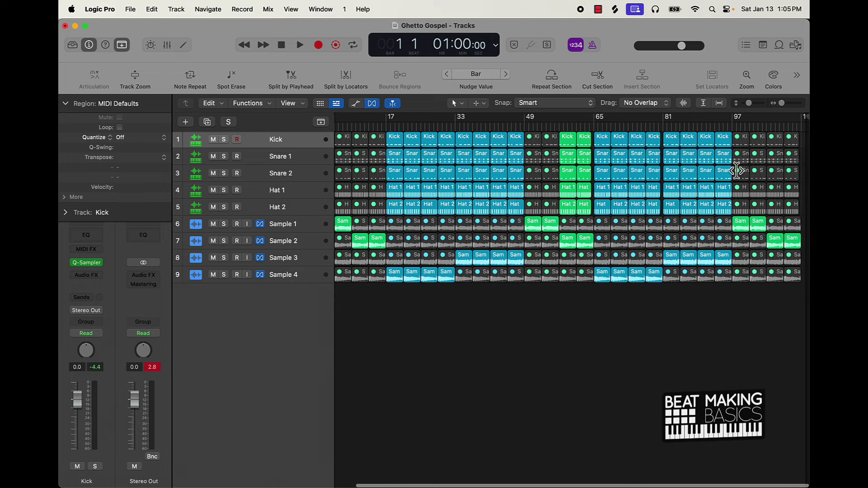
{"action": "scroll", "coordinate": [518, 232], "scroll_direction": "left", "scroll_amount": 2}
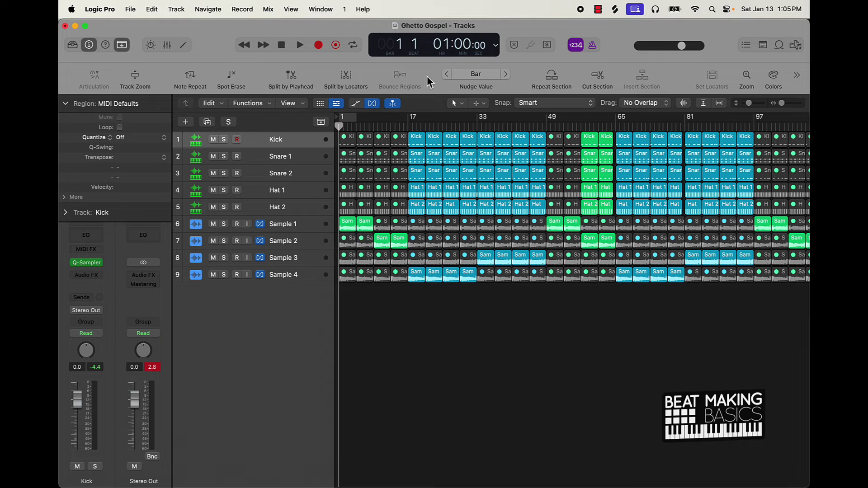
Hide the control toolbar, fit the whole arrangement in the tracks area and briefly play it from bar 1
{"action": "left_click", "coordinate": [123, 46]}
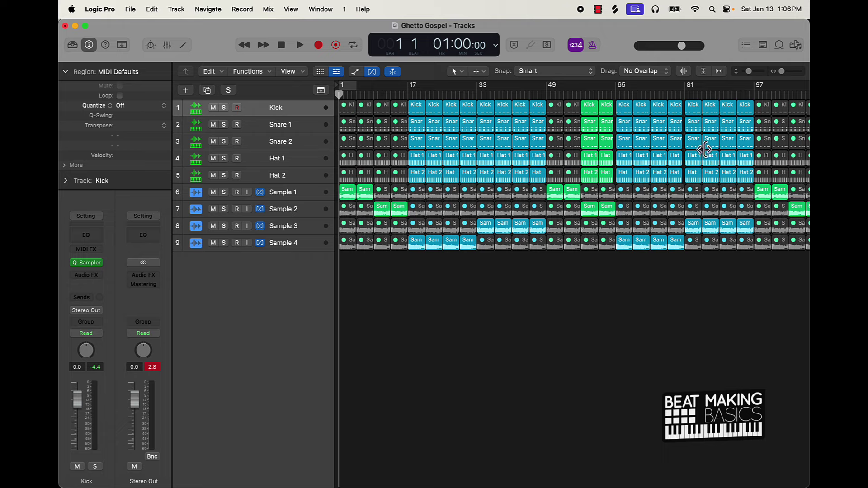
{"action": "key", "text": "z"}
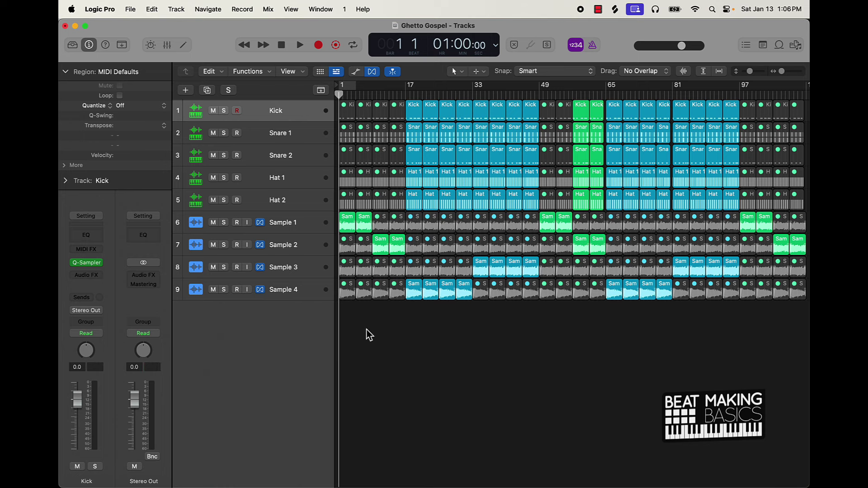
{"action": "key", "text": "space"}
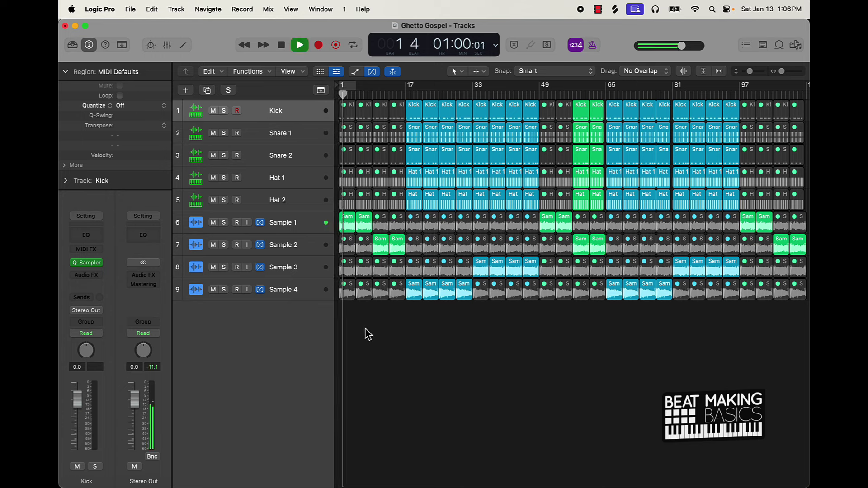
{"action": "key", "text": "space"}
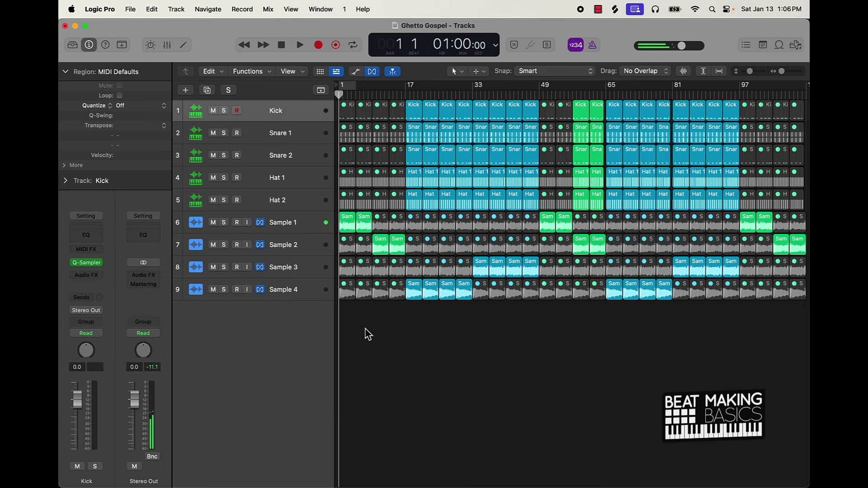
Add the stereo Beat Breaker multi-effect to the Sample 1 track
{"action": "left_click", "coordinate": [297, 228]}
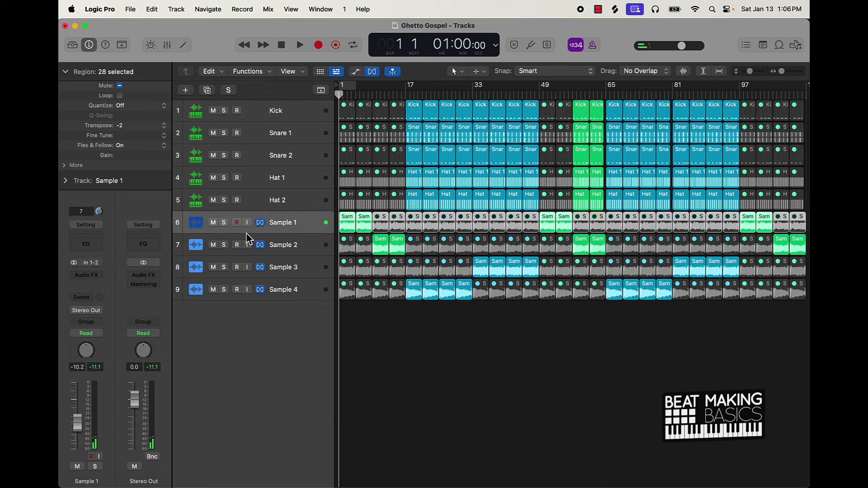
{"action": "left_click", "coordinate": [98, 278]}
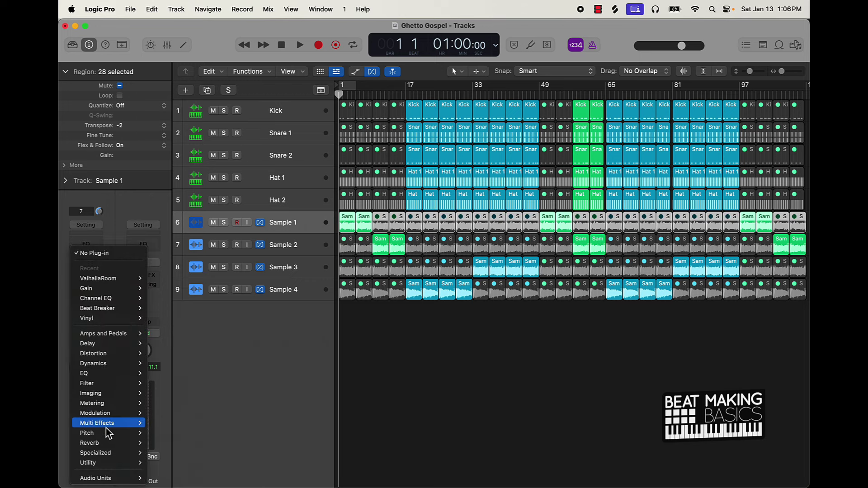
{"action": "mouse_move", "coordinate": [104, 427]}
{"action": "mouse_move", "coordinate": [170, 425]}
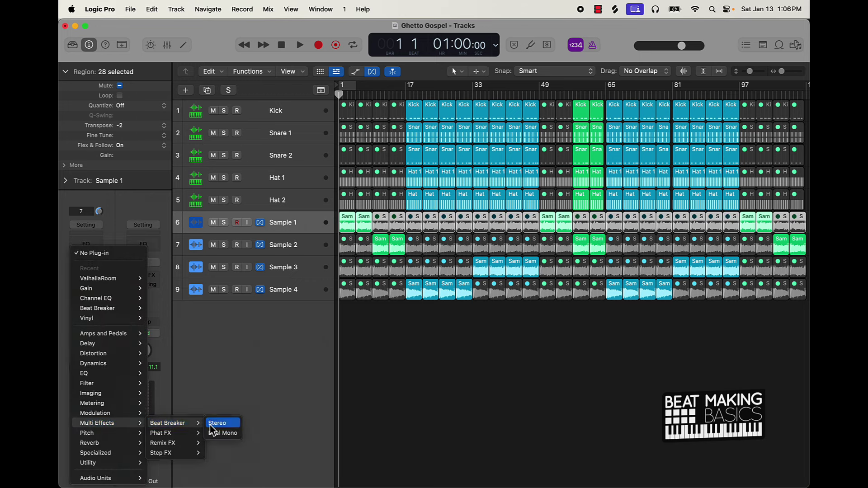
{"action": "left_click", "coordinate": [212, 430]}
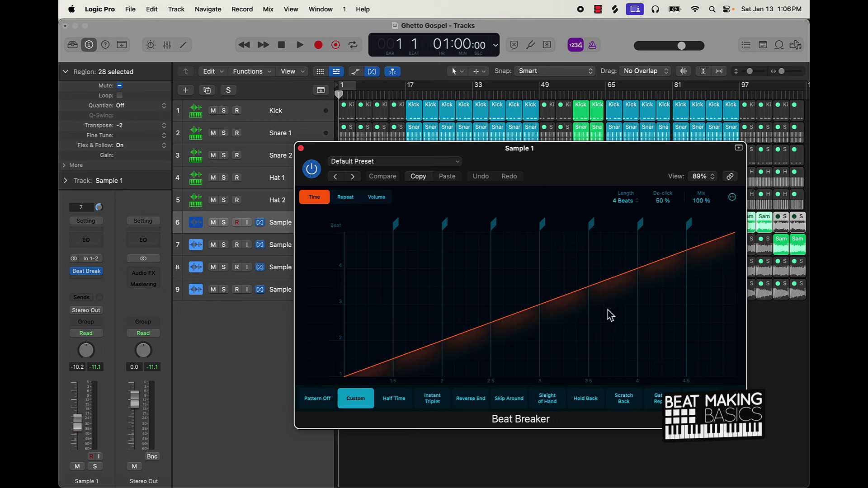
Shift Beat Breaker's slice at beat 3.5 to input beat 3.00 during playback and cycle bars 1–8
{"action": "key", "text": "space"}
{"action": "left_click_drag", "start_coordinate": [653, 266], "coordinate": [611, 305]}
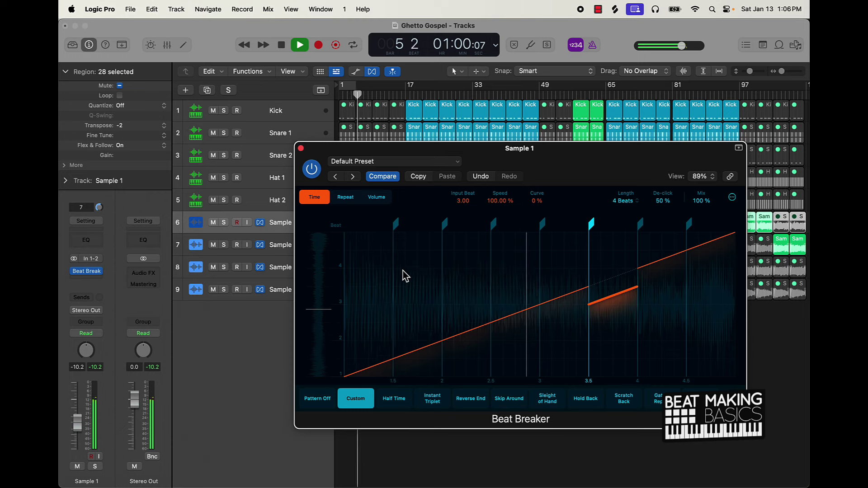
{"action": "left_click_drag", "start_coordinate": [344, 85], "coordinate": [372, 83]}
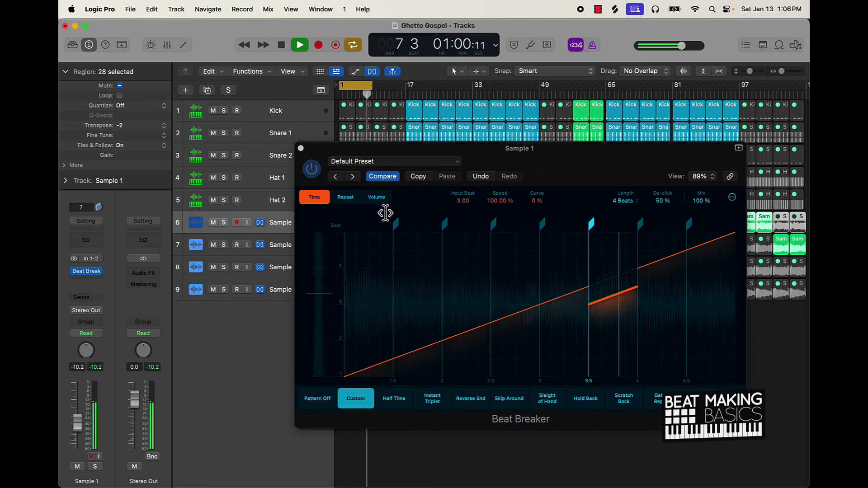
Set the slice at beat 2 to 2 repeats and change the Beat Breaker pattern length to 8 beats
{"action": "left_click", "coordinate": [350, 202]}
{"action": "left_click", "coordinate": [471, 341]}
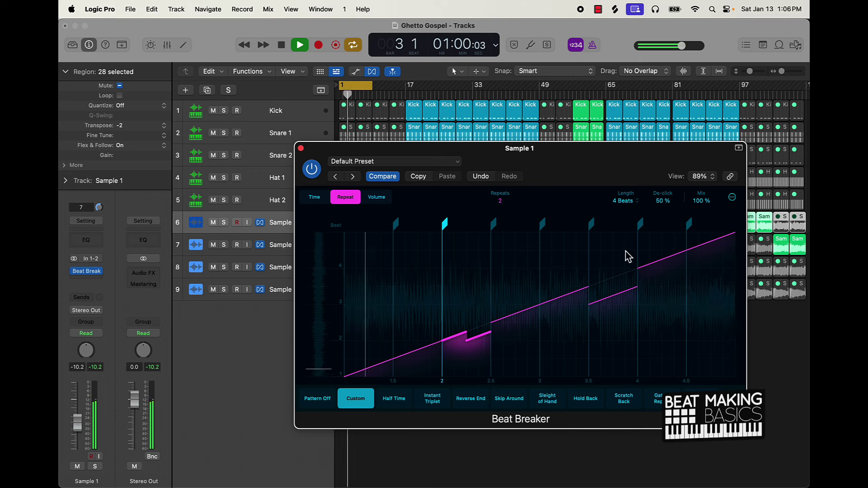
{"action": "left_click", "coordinate": [626, 202]}
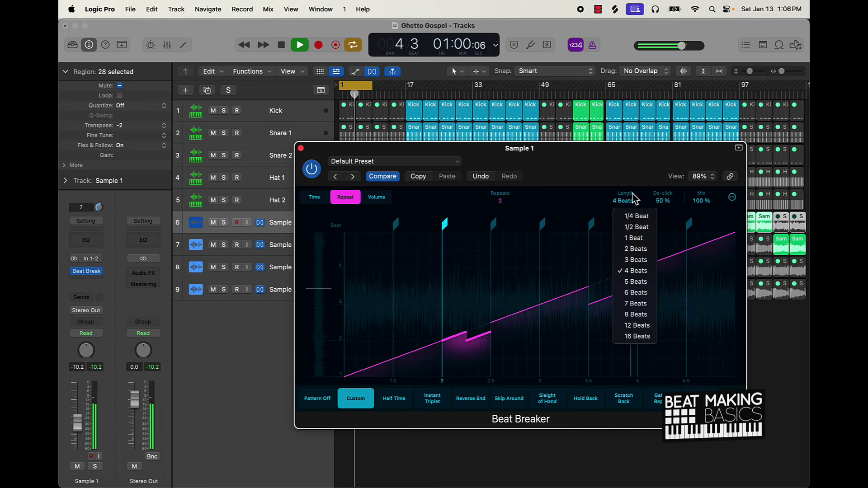
{"action": "left_click", "coordinate": [639, 314]}
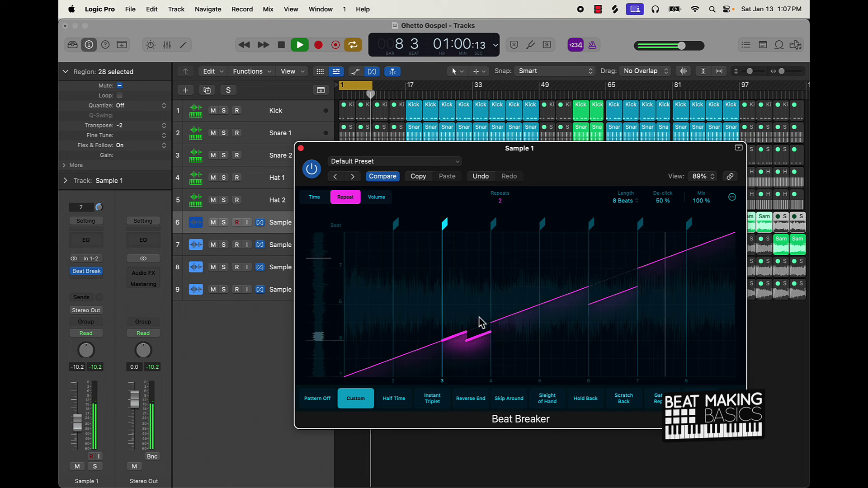
Try 3 repeats on the beat 3 slice, reset it to 1, and set its time speed to 92.92% with a -2% curve
{"action": "left_click_drag", "start_coordinate": [480, 318], "coordinate": [481, 306]}
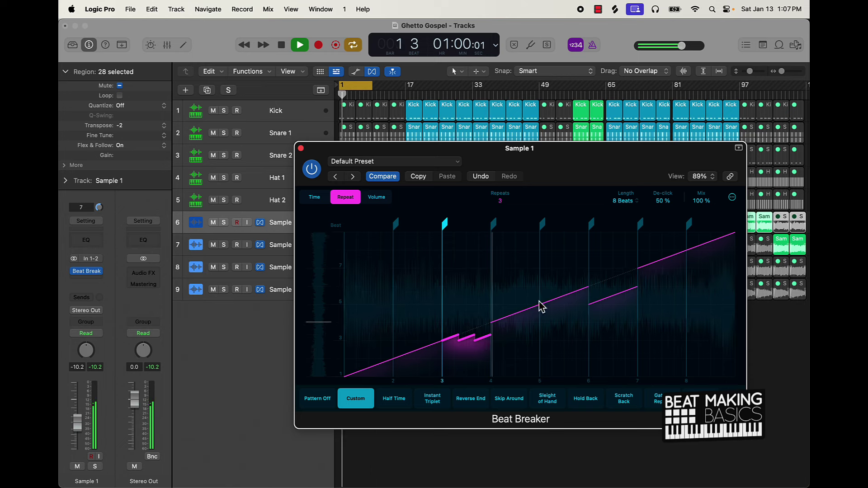
{"action": "left_click_drag", "start_coordinate": [470, 351], "coordinate": [473, 368]}
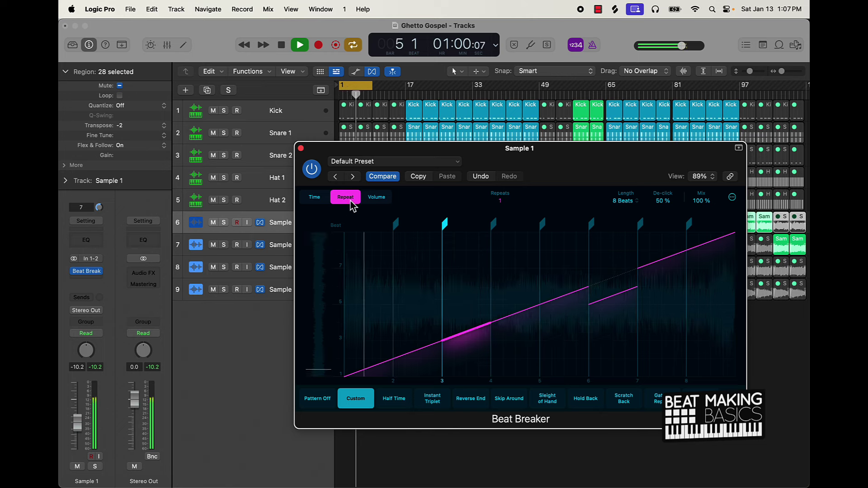
{"action": "left_click", "coordinate": [314, 197]}
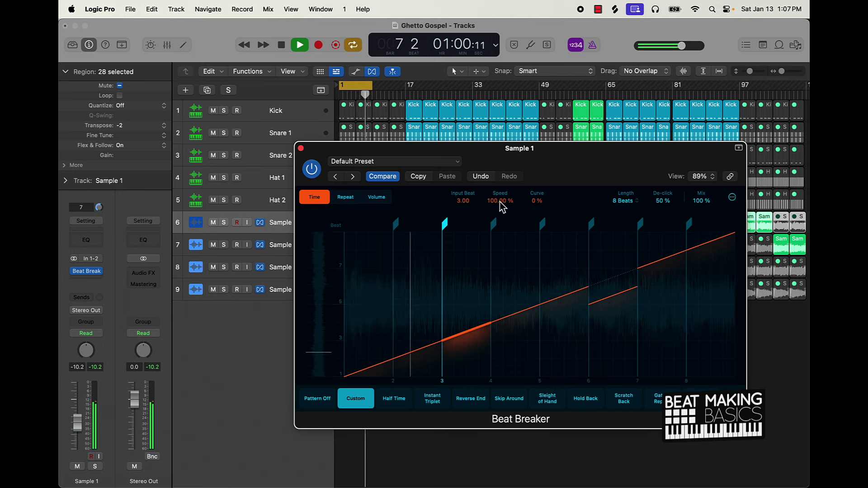
{"action": "scroll", "coordinate": [499, 205], "scroll_direction": "down", "scroll_amount": 3}
{"action": "scroll", "coordinate": [535, 206], "scroll_direction": "down", "scroll_amount": 1}
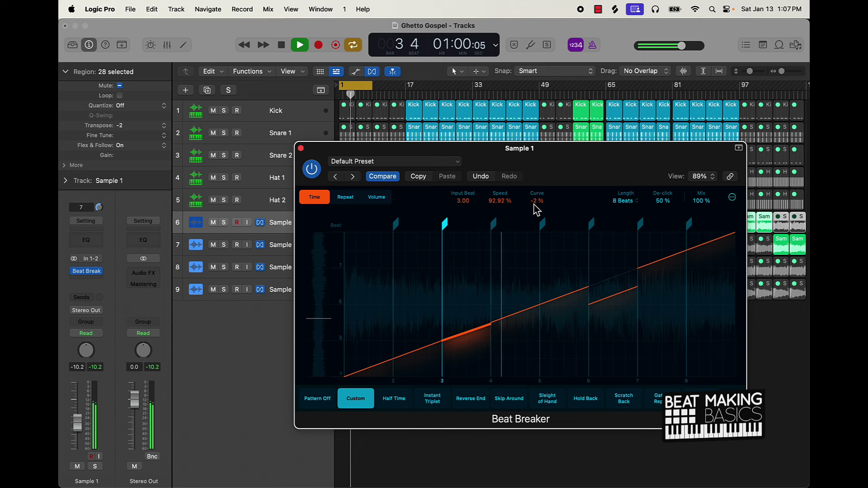
Shape the beat 3 slice's volume as a quick fade-in with a 728.5% slope and 65% curve
{"action": "left_click", "coordinate": [377, 198]}
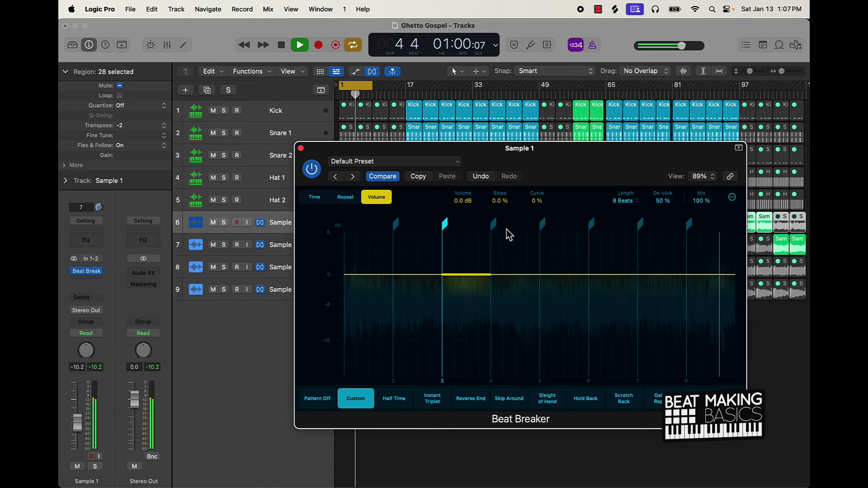
{"action": "left_click_drag", "start_coordinate": [498, 199], "coordinate": [552, 167]}
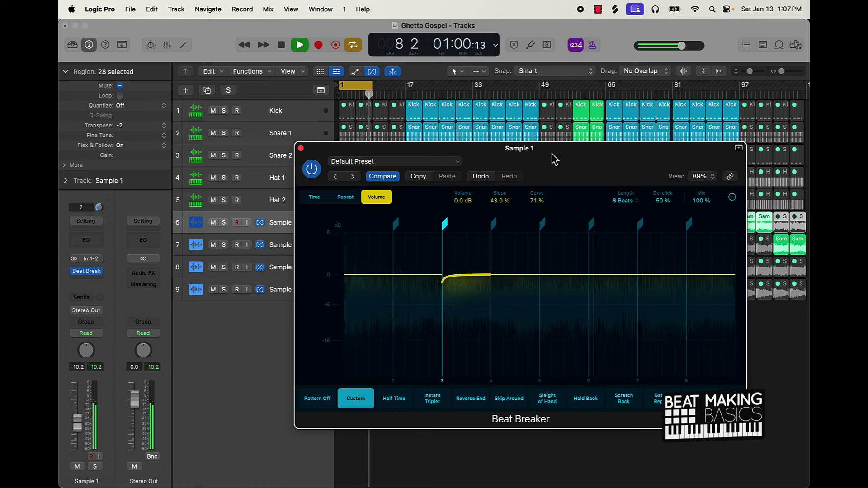
{"action": "left_click_drag", "start_coordinate": [500, 202], "coordinate": [500, 152]}
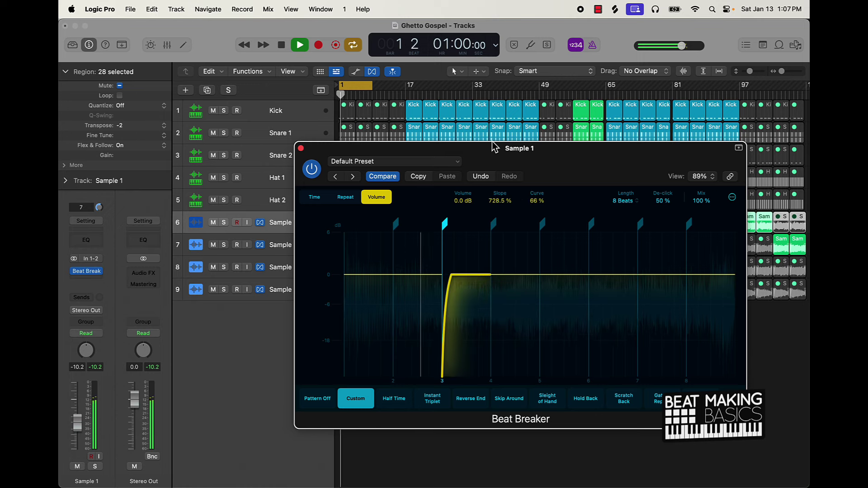
{"action": "mouse_move", "coordinate": [538, 202]}
{"action": "left_mouse_down"}
{"action": "mouse_move", "coordinate": [543, 195]}
{"action": "mouse_move", "coordinate": [556, 220]}
{"action": "mouse_move", "coordinate": [538, 208]}
{"action": "left_mouse_up"}
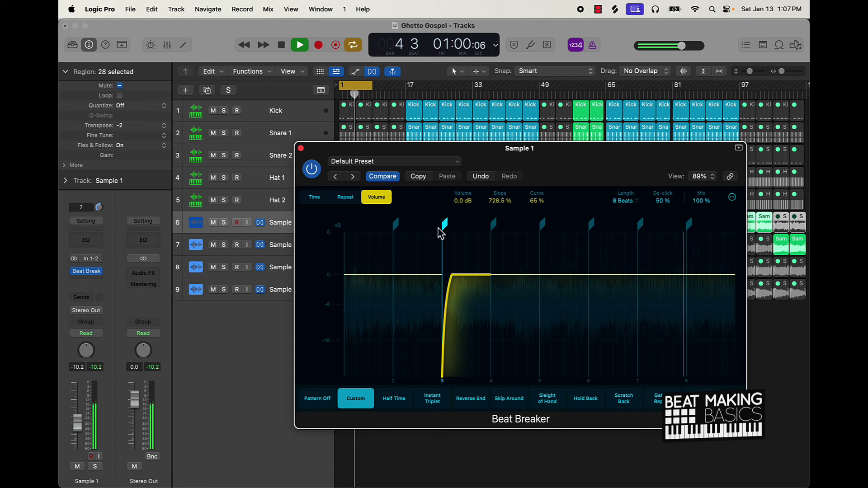
Shape the beat 2 slice's volume as a fade-out with a -800% slope and -100% curve
{"action": "left_click", "coordinate": [421, 277]}
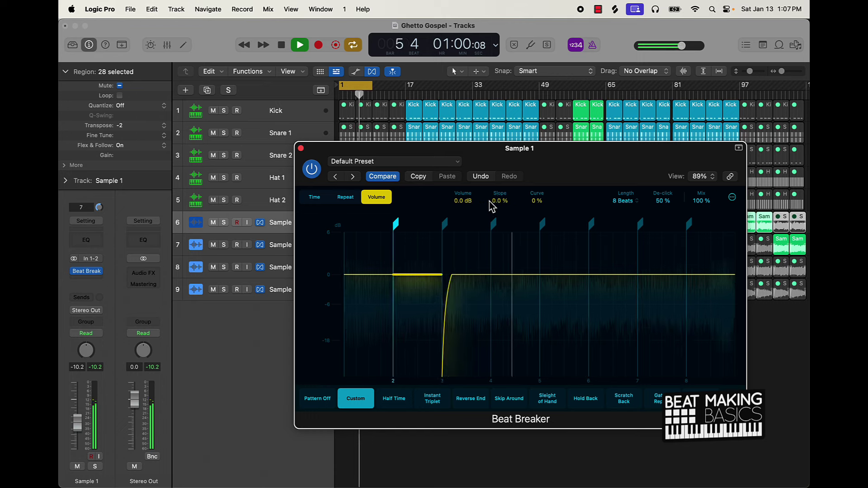
{"action": "left_click_drag", "start_coordinate": [496, 201], "coordinate": [507, 280]}
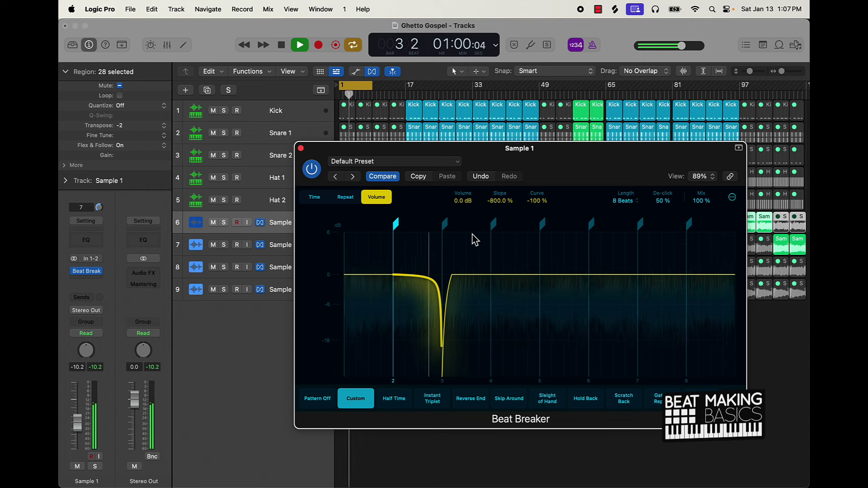
Try different repeat counts on the beat 3 slice and set it to 4 repeats
{"action": "left_click", "coordinate": [346, 199]}
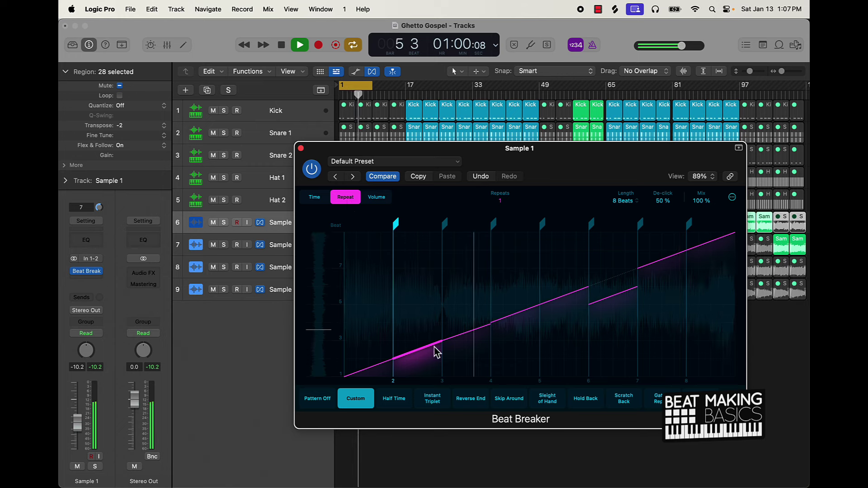
{"action": "left_click_drag", "start_coordinate": [467, 335], "coordinate": [481, 304]}
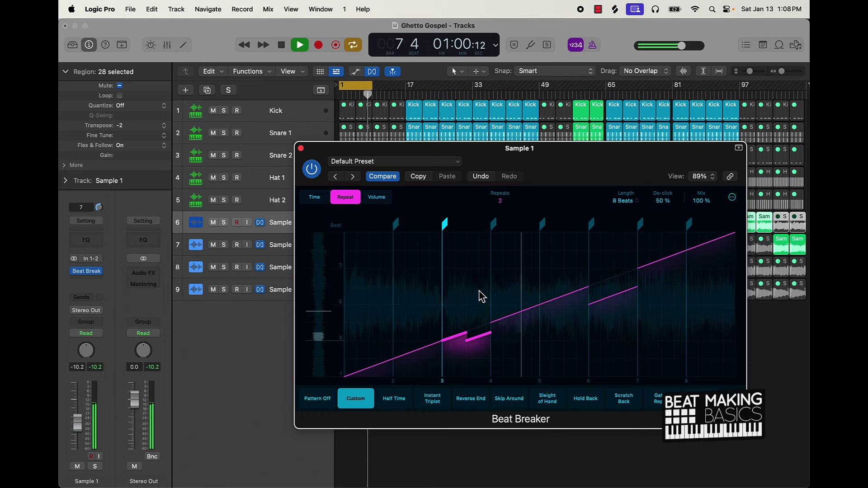
{"action": "left_click_drag", "start_coordinate": [482, 296], "coordinate": [486, 254]}
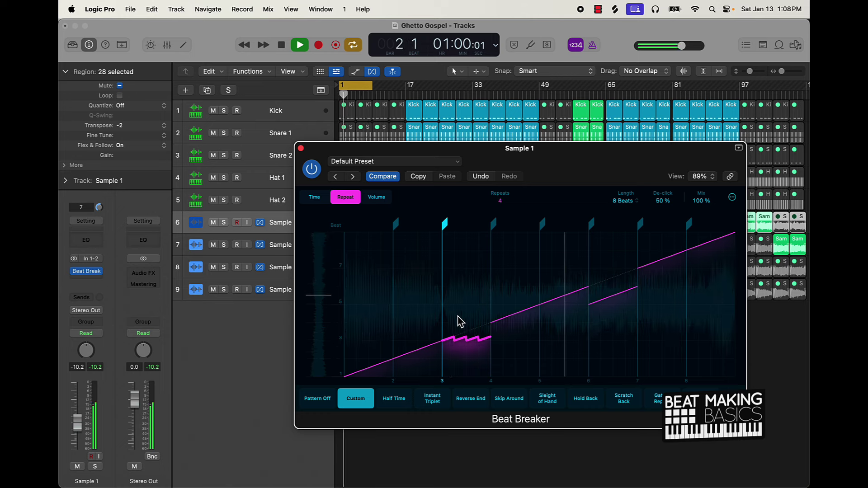
{"action": "left_click_drag", "start_coordinate": [460, 321], "coordinate": [468, 345]}
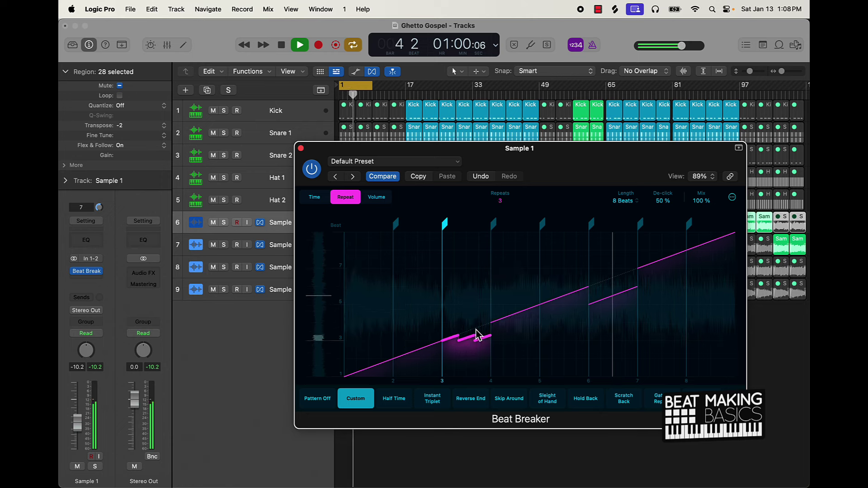
{"action": "left_click_drag", "start_coordinate": [481, 325], "coordinate": [481, 321]}
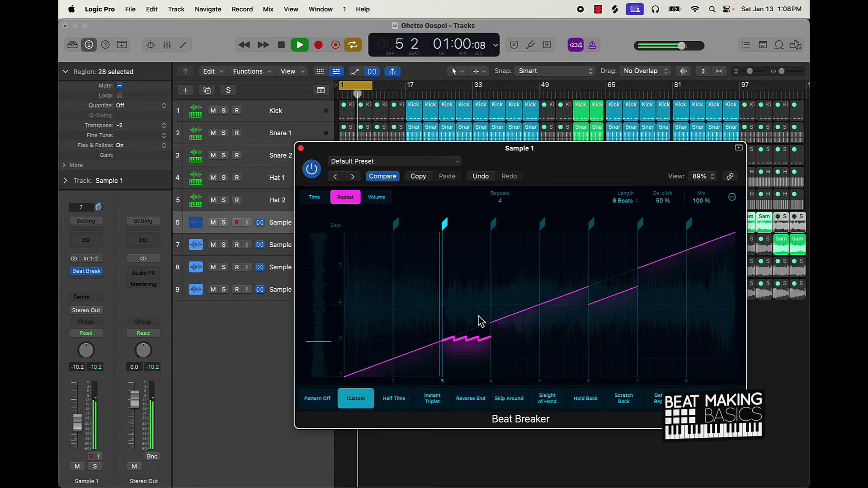
Set the beat 8 slice's time speed to 116.42% and its curve to -4%
{"action": "left_click", "coordinate": [315, 199]}
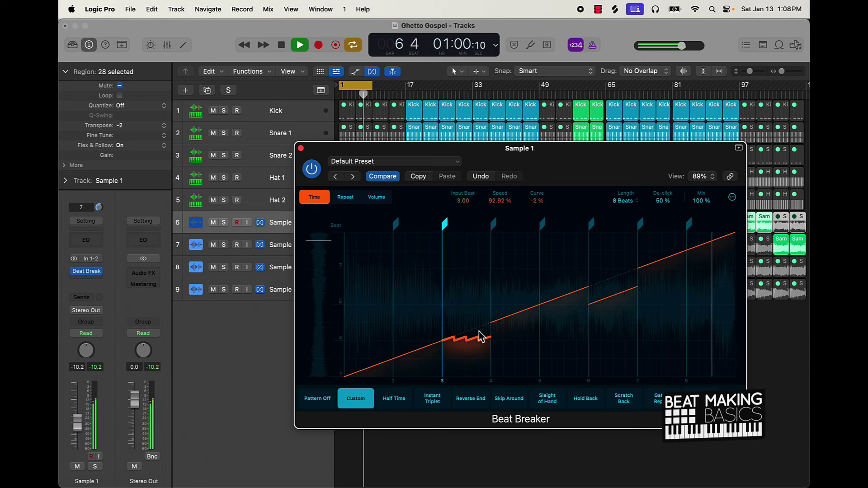
{"action": "left_click", "coordinate": [709, 249]}
{"action": "left_click_drag", "start_coordinate": [501, 199], "coordinate": [501, 190]}
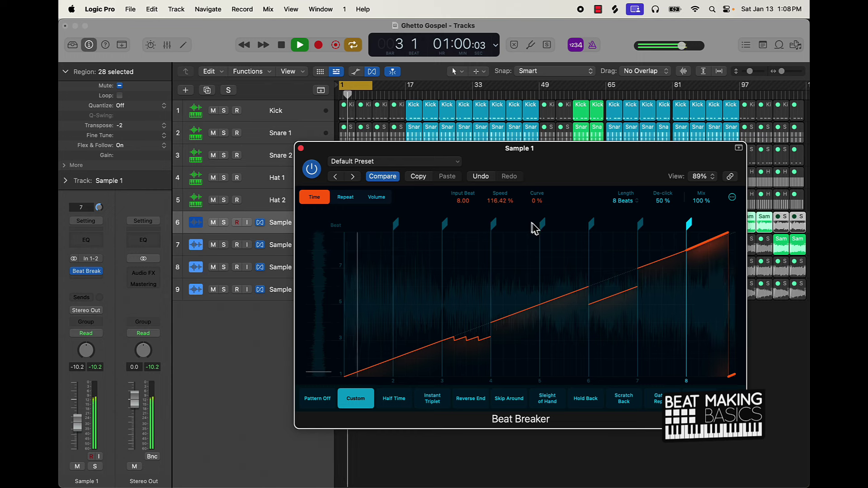
{"action": "left_click_drag", "start_coordinate": [534, 202], "coordinate": [532, 207]}
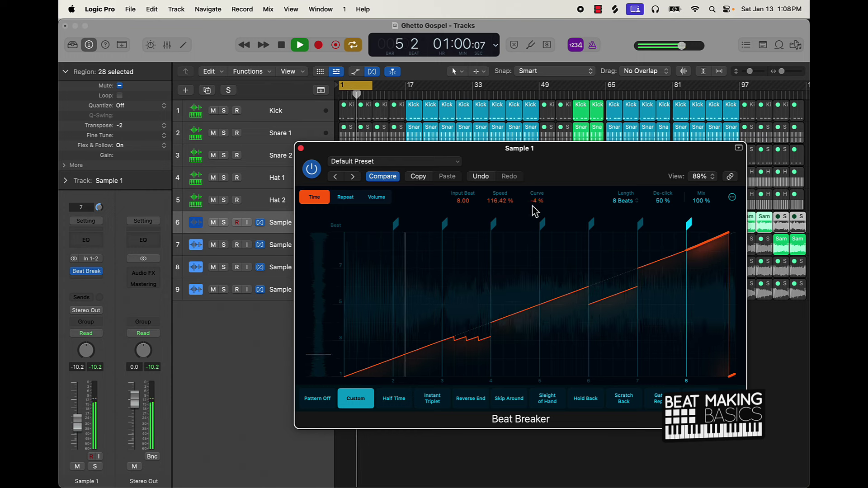
Fade out the beat 8 slice's volume with a -800% slope and -100% curve
{"action": "left_click", "coordinate": [348, 198]}
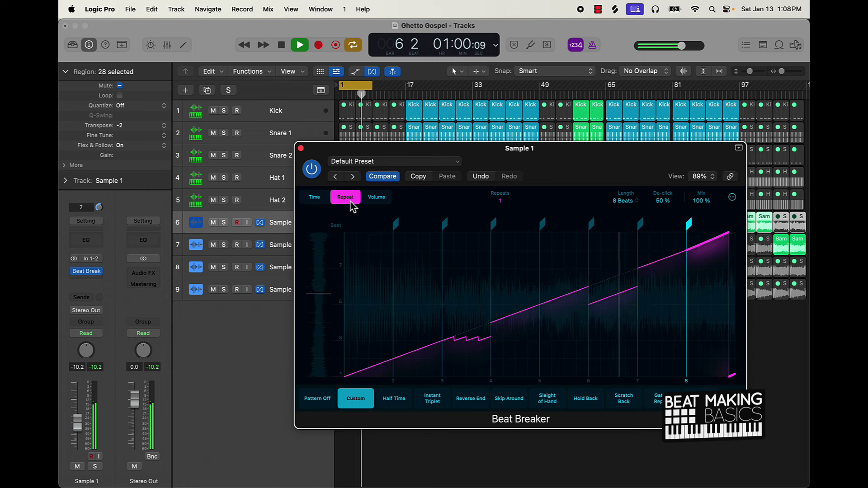
{"action": "left_click", "coordinate": [377, 198]}
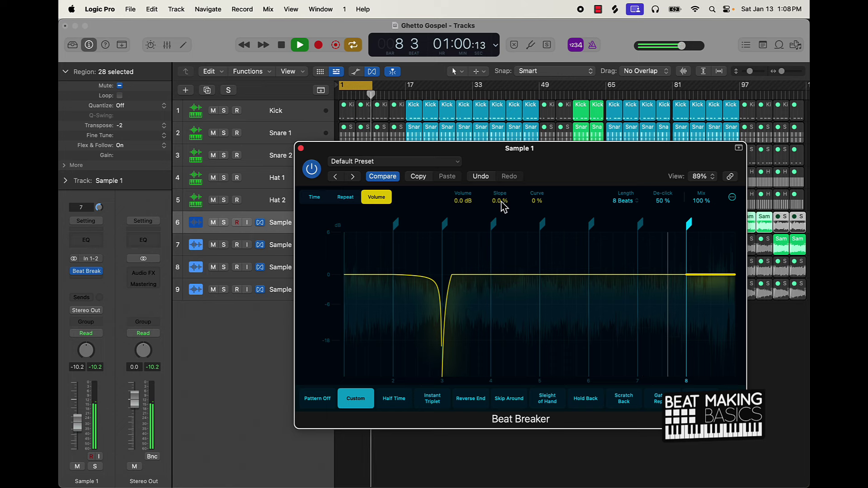
{"action": "left_click_drag", "start_coordinate": [502, 206], "coordinate": [538, 319]}
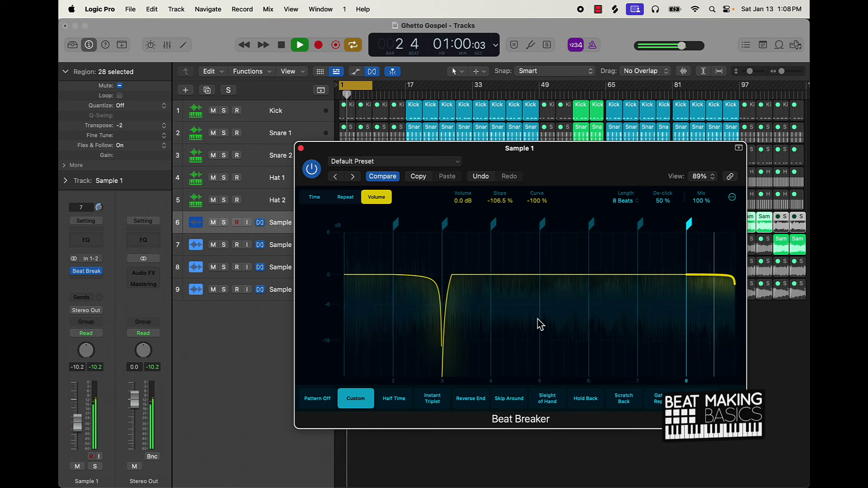
{"action": "left_click_drag", "start_coordinate": [514, 213], "coordinate": [521, 281]}
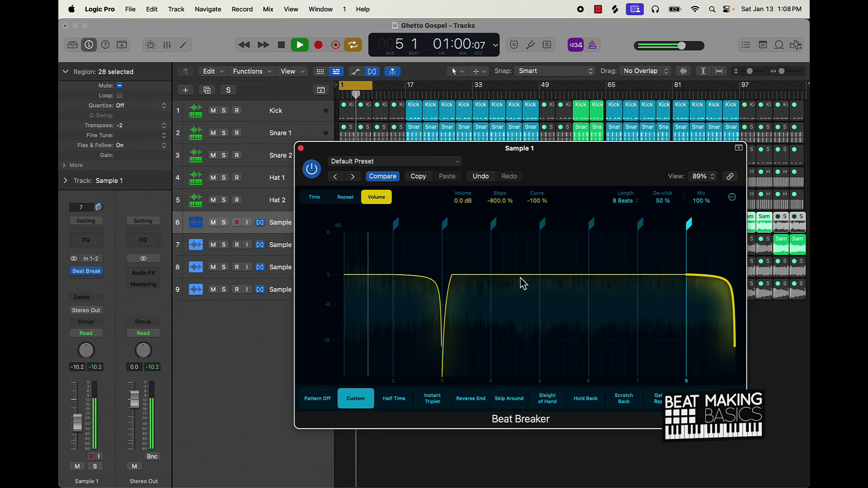
Stop playback and close the Beat Breaker window on the Sample 1 track
{"action": "key", "text": "space"}
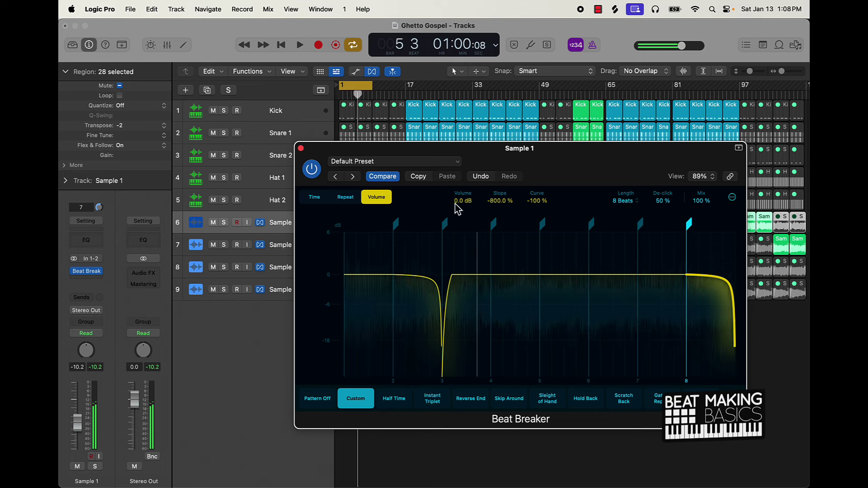
{"action": "left_click", "coordinate": [301, 148]}
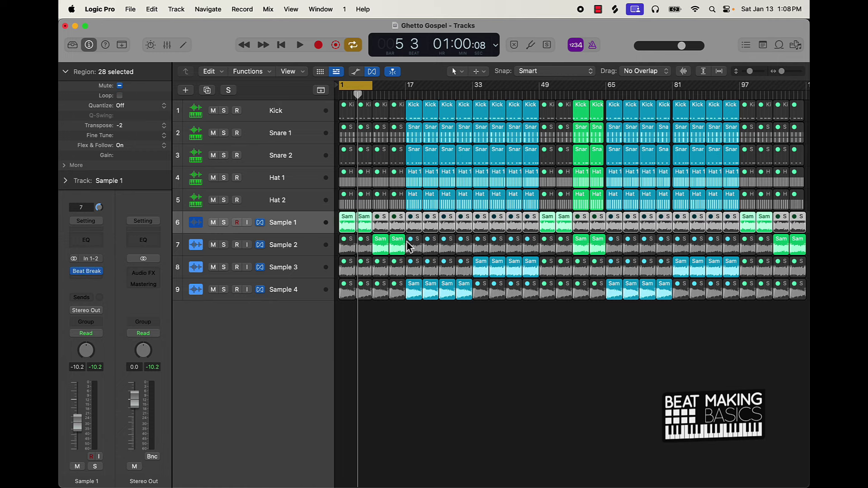
{"action": "left_click", "coordinate": [91, 272]}
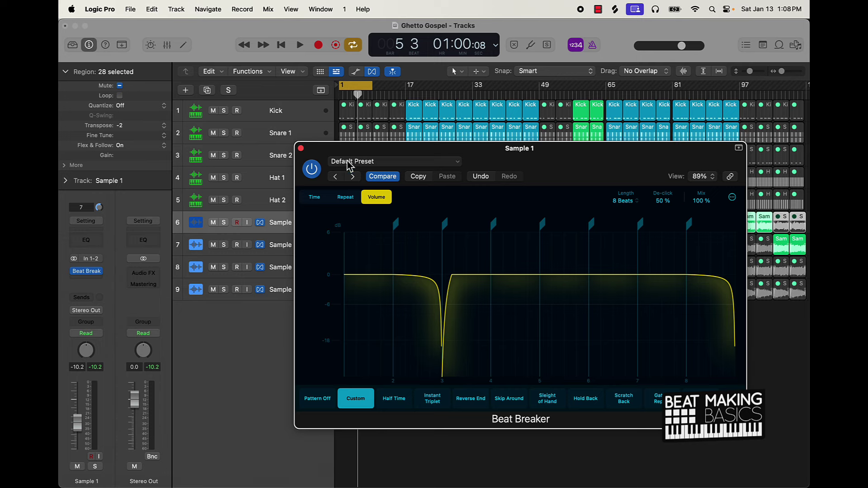
{"action": "left_click", "coordinate": [300, 148]}
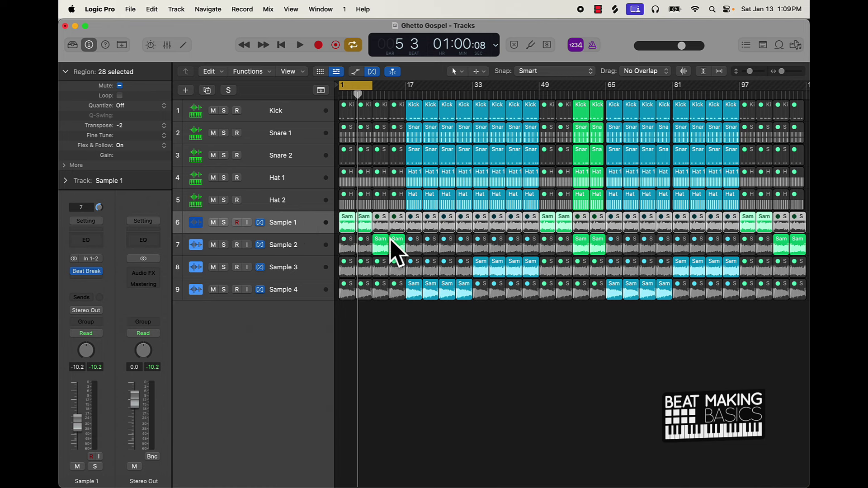
Add a second Beat Breaker to Sample 1 with the Half Time pattern and set its mix to 38% during playback
{"action": "left_click", "coordinate": [101, 279]}
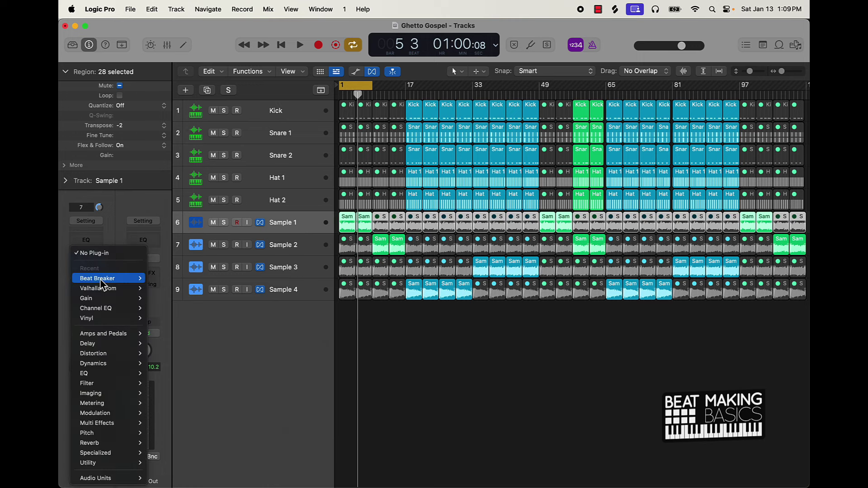
{"action": "mouse_move", "coordinate": [117, 285]}
{"action": "left_click", "coordinate": [159, 280]}
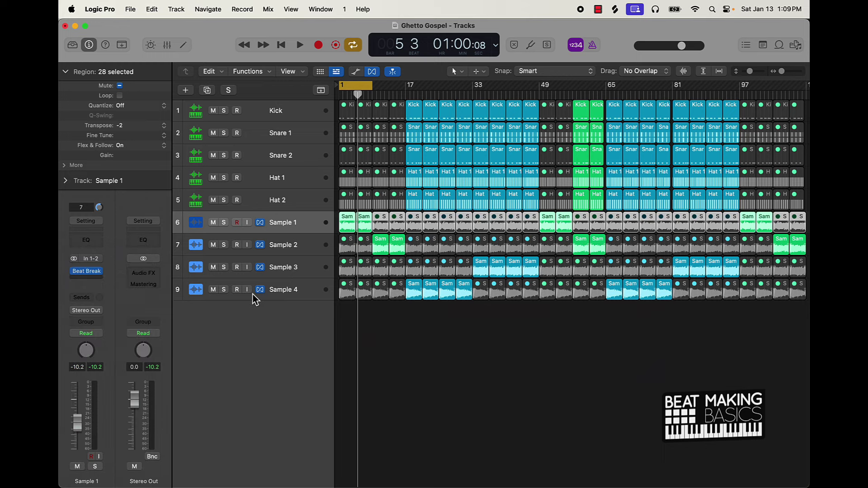
{"action": "left_click", "coordinate": [409, 404]}
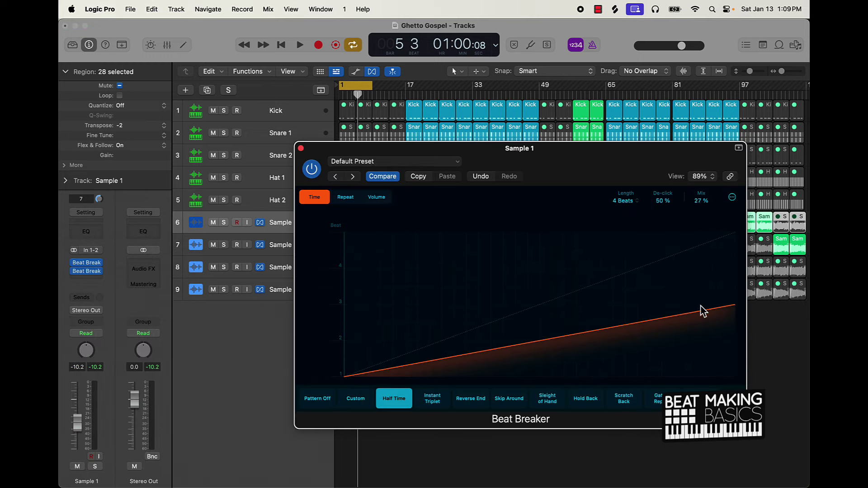
{"action": "key", "text": "space"}
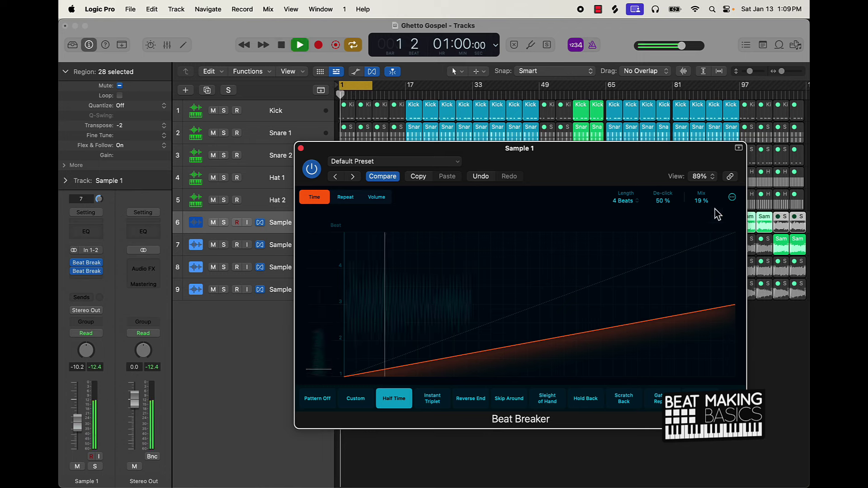
{"action": "left_click_drag", "start_coordinate": [703, 208], "coordinate": [705, 182]}
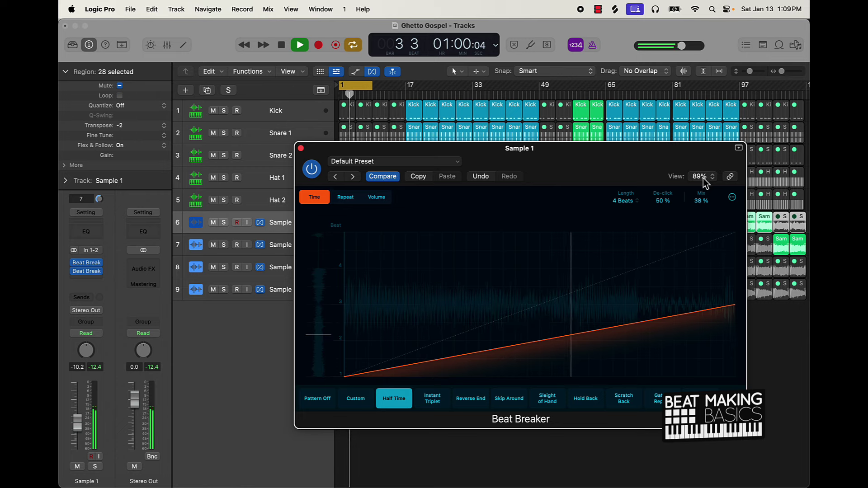
{"action": "left_click", "coordinate": [301, 149]}
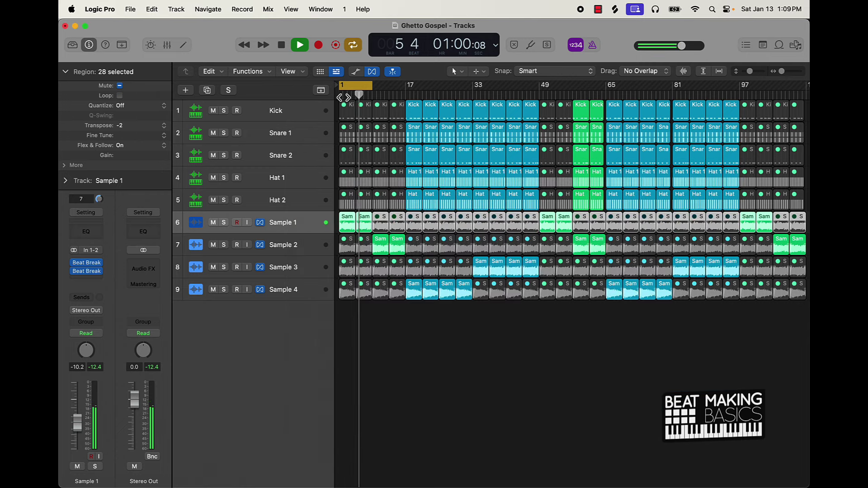
Add the Vinyl effect to Sample 1 with the year at 1960, wear and dust at 0%, and warp at 53%
{"action": "left_click", "coordinate": [96, 281]}
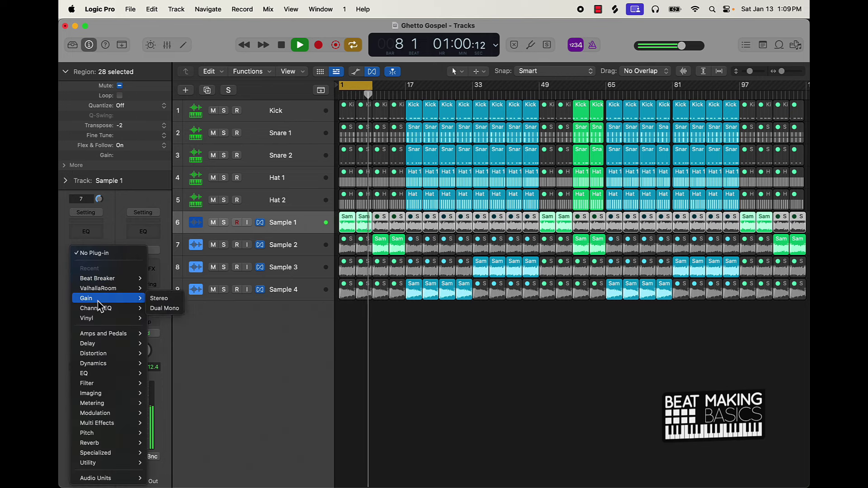
{"action": "mouse_move", "coordinate": [107, 318]}
{"action": "left_click", "coordinate": [164, 320]}
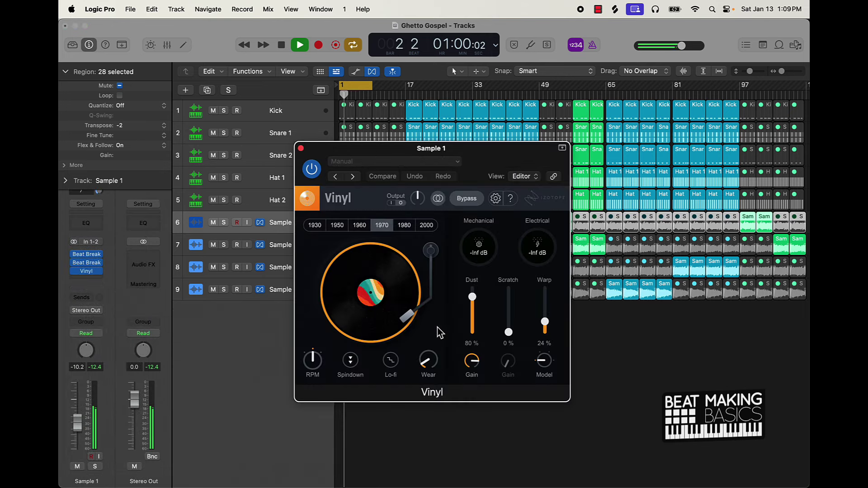
{"action": "left_click", "coordinate": [358, 226]}
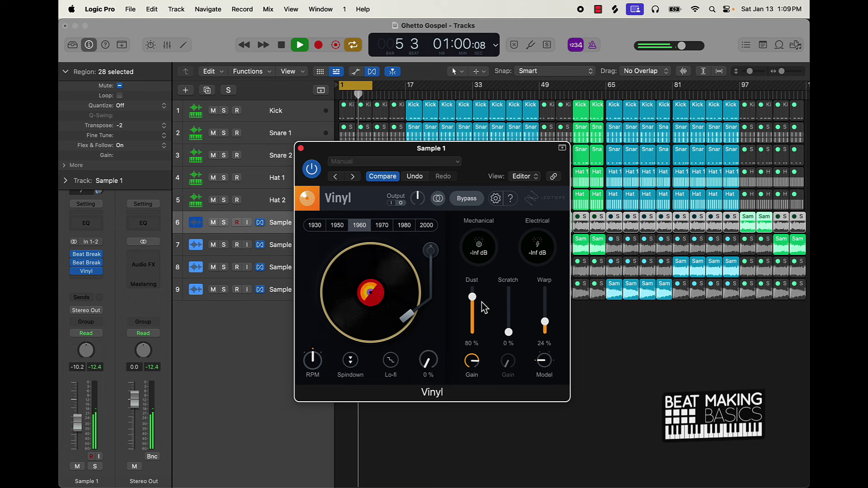
{"action": "left_click_drag", "start_coordinate": [472, 297], "coordinate": [472, 334]}
{"action": "left_click_drag", "start_coordinate": [545, 323], "coordinate": [548, 313]}
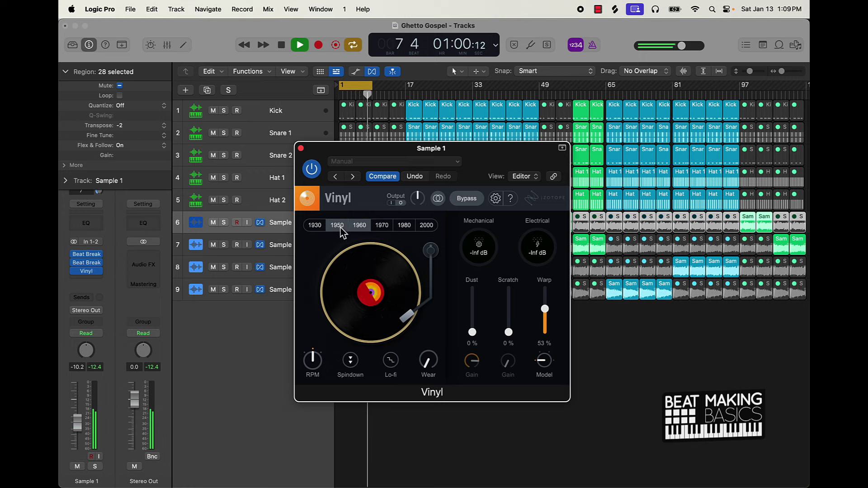
Try earlier decades in Vinyl, set the year to 2000 and close the effect window
{"action": "left_click", "coordinate": [316, 228]}
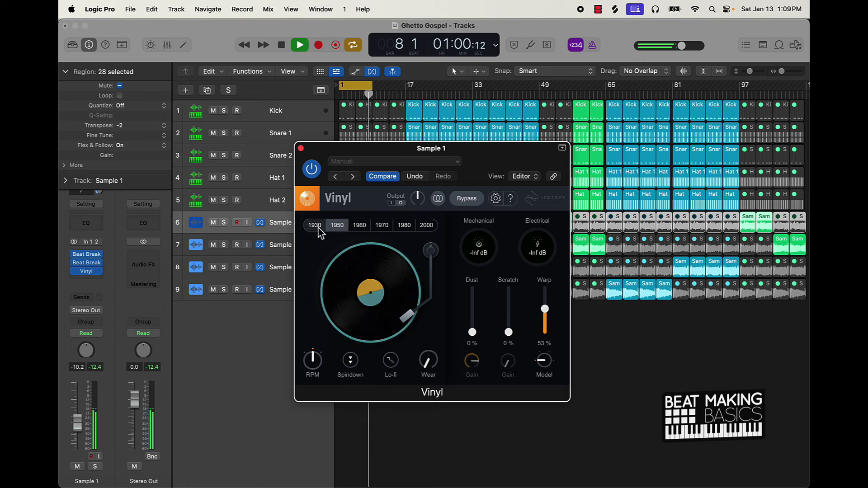
{"action": "left_click", "coordinate": [427, 226]}
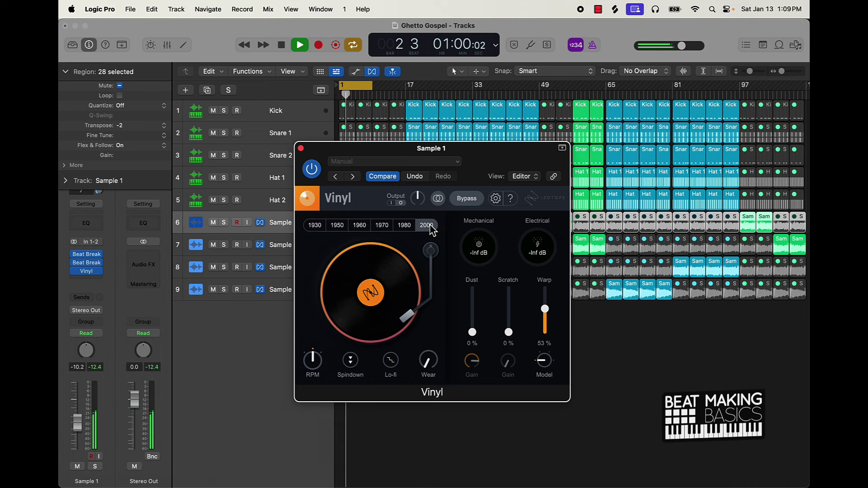
{"action": "left_click", "coordinate": [300, 148]}
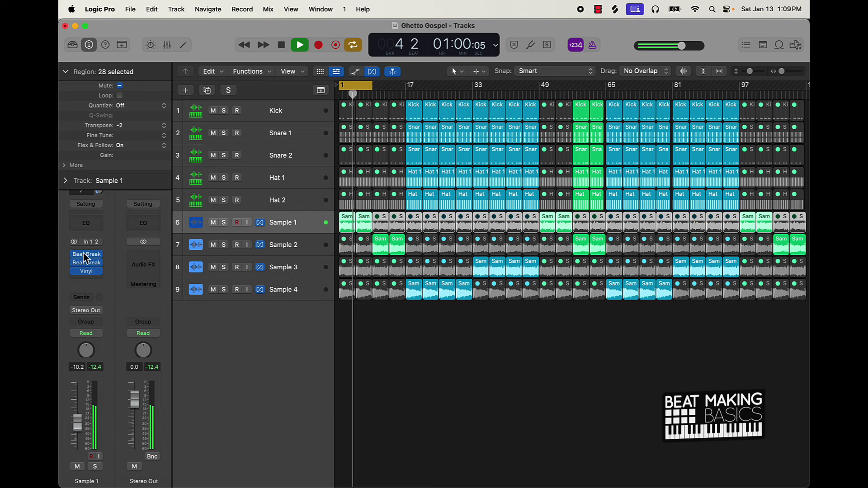
Bypass both Beat Breakers and Vinyl on Sample 1 and play the intro without them
{"action": "key", "text": "space"}
{"action": "mouse_move", "coordinate": [76, 257]}
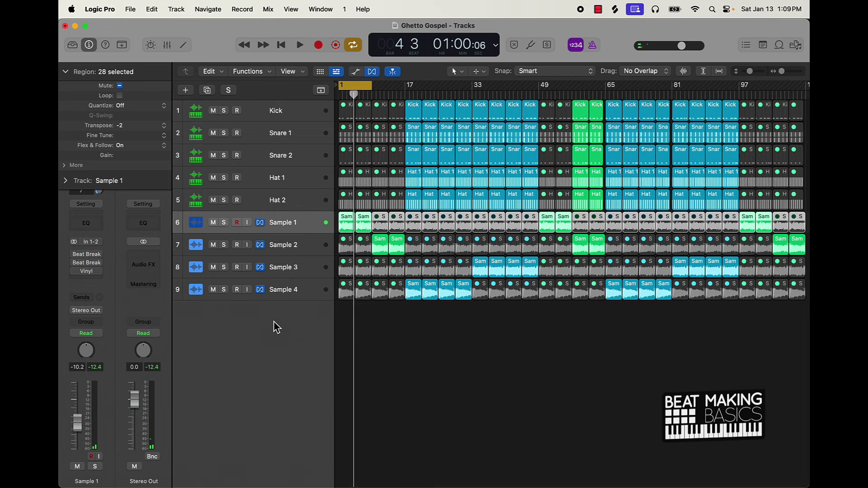
{"action": "key", "text": "space"}
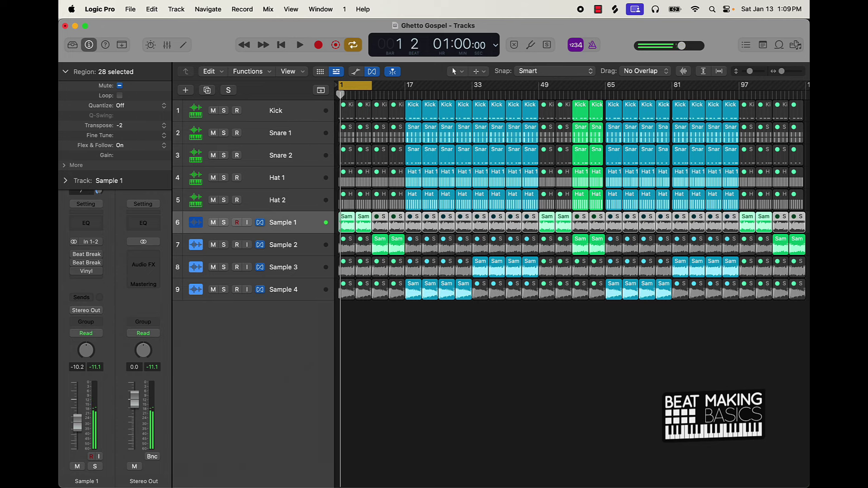
{"action": "scroll", "coordinate": [570, 319], "scroll_direction": "right", "scroll_amount": 1}
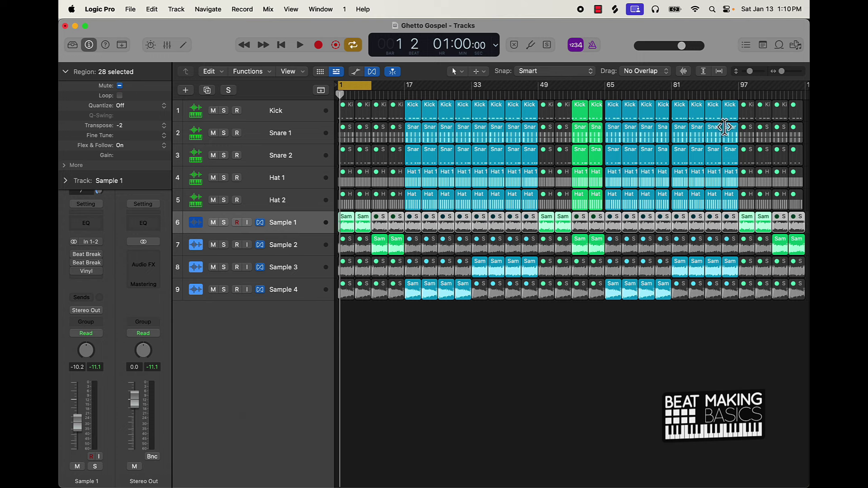
Turn off the cycle region and move the playhead to bar 93
{"action": "left_click", "coordinate": [368, 90]}
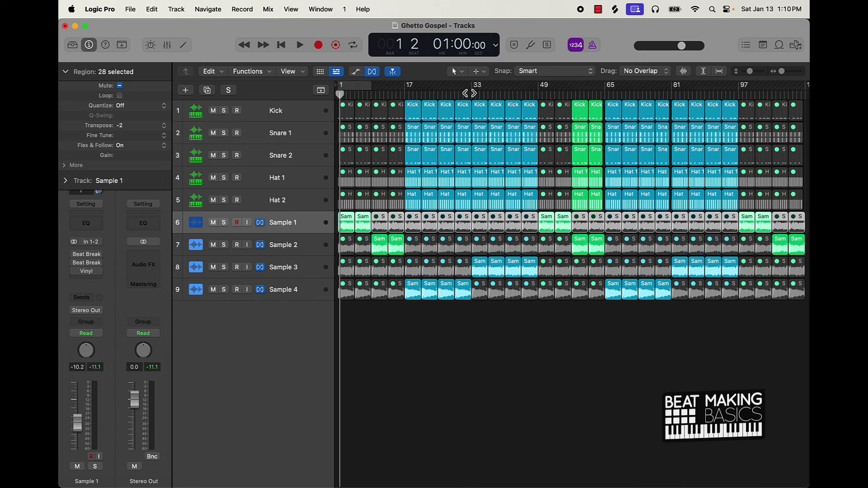
{"action": "left_click", "coordinate": [718, 95]}
{"action": "left_click_drag", "start_coordinate": [722, 100], "coordinate": [721, 96]}
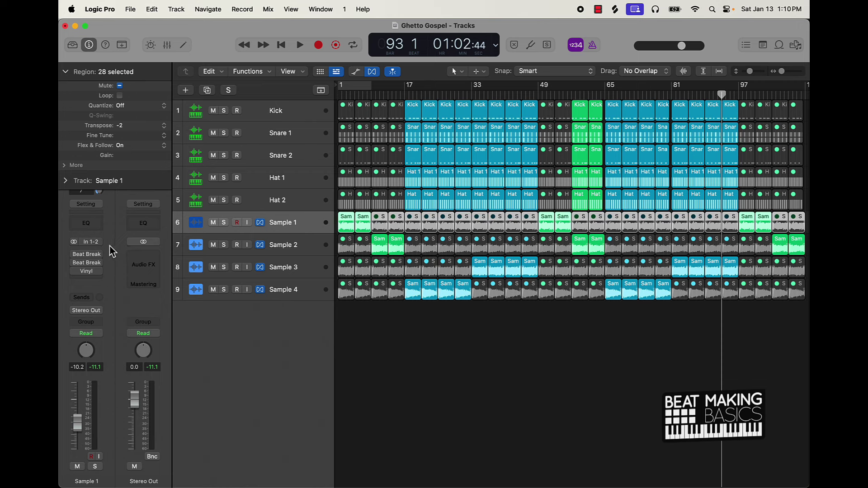
Set the Sample 1 track's automation mode to Touch
{"action": "left_click", "coordinate": [97, 335]}
{"action": "left_click", "coordinate": [99, 344]}
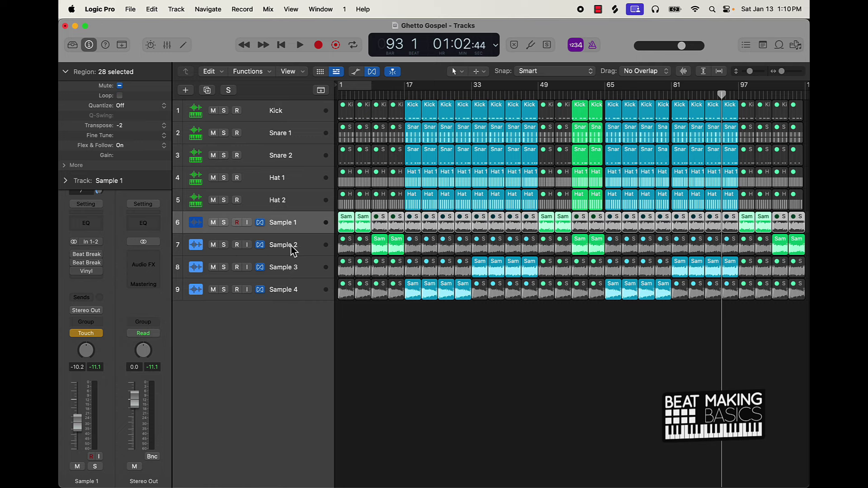
Copy both Beat Breakers and Vinyl from the Sample 1 channel strip to Sample 2 in the mixer, leaving the copies bypassed
{"action": "left_click", "coordinate": [168, 46]}
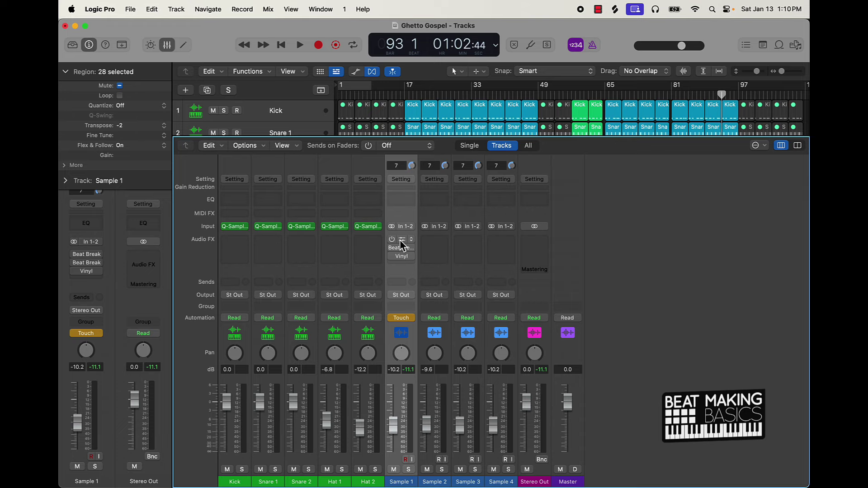
{"action": "left_click_drag", "start_coordinate": [401, 245], "coordinate": [434, 256]}
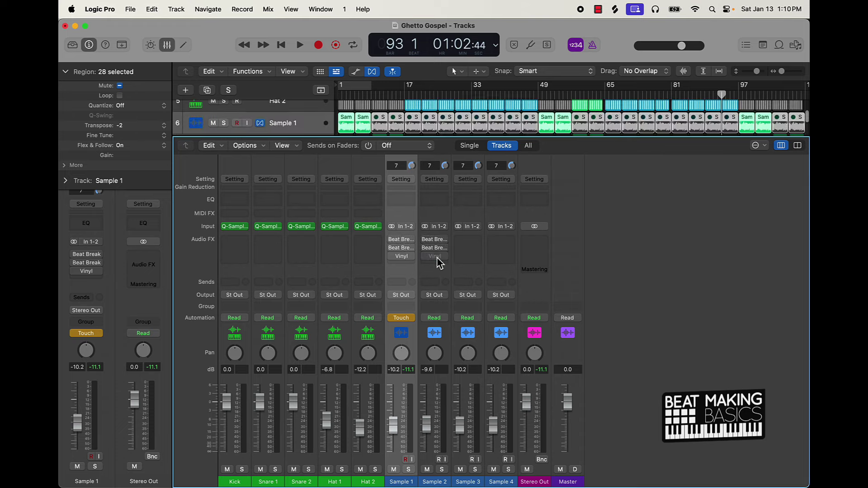
{"action": "left_click", "coordinate": [434, 256]}
{"action": "left_click", "coordinate": [301, 149]}
Set Sample 2's automation mode to Touch and close the mixer
{"action": "left_click", "coordinate": [436, 319]}
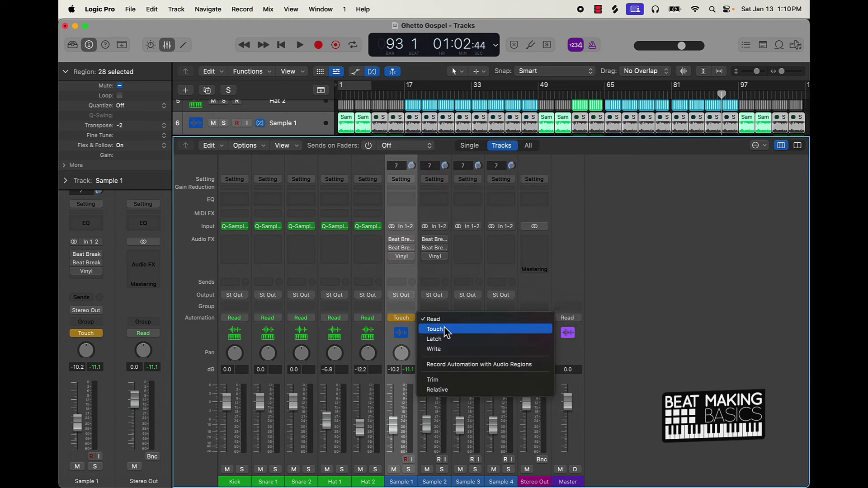
{"action": "left_click", "coordinate": [437, 333]}
{"action": "left_click", "coordinate": [175, 45]}
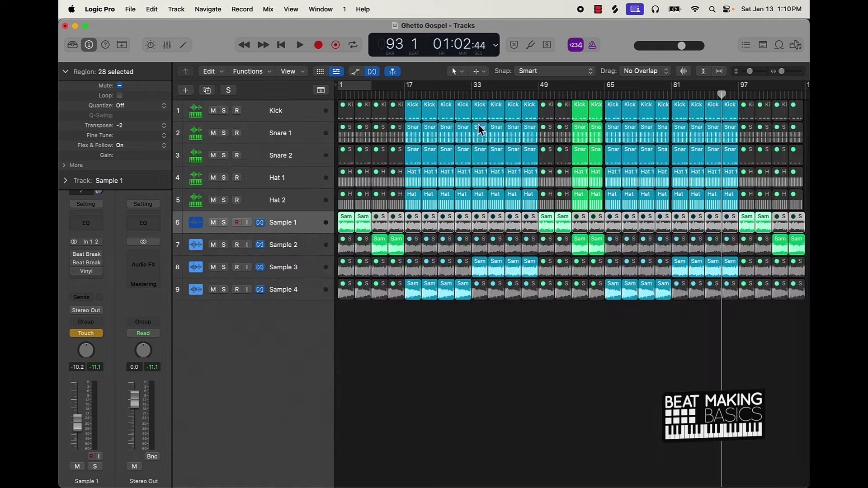
Move the playhead to bar 90 and trim about one bar off the last blue kick, snare and hat regions before bar 97
{"action": "left_click", "coordinate": [692, 346]}
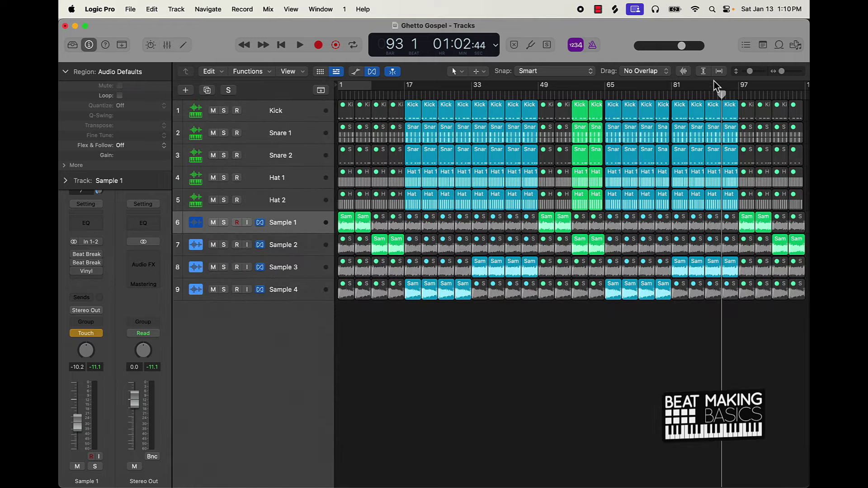
{"action": "left_click_drag", "start_coordinate": [722, 96], "coordinate": [709, 99]}
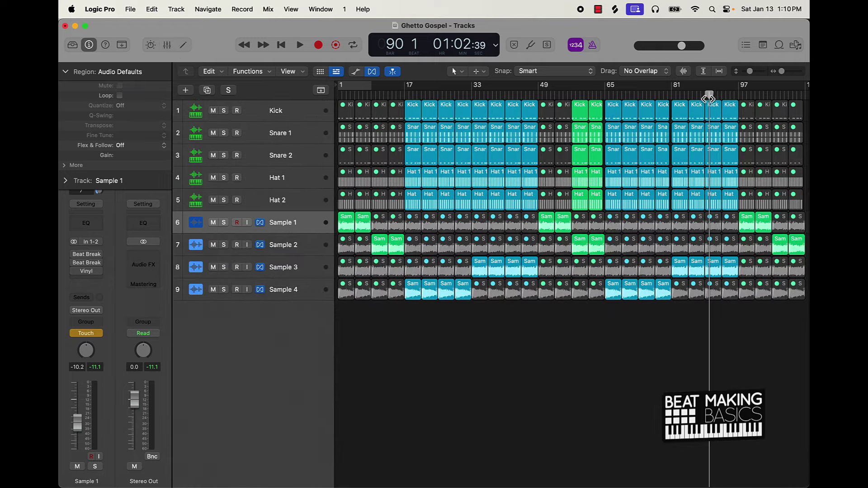
{"action": "left_click", "coordinate": [732, 114]}
{"action": "left_click", "coordinate": [731, 135], "text": "shift"}
{"action": "left_click", "coordinate": [731, 158], "text": "shift"}
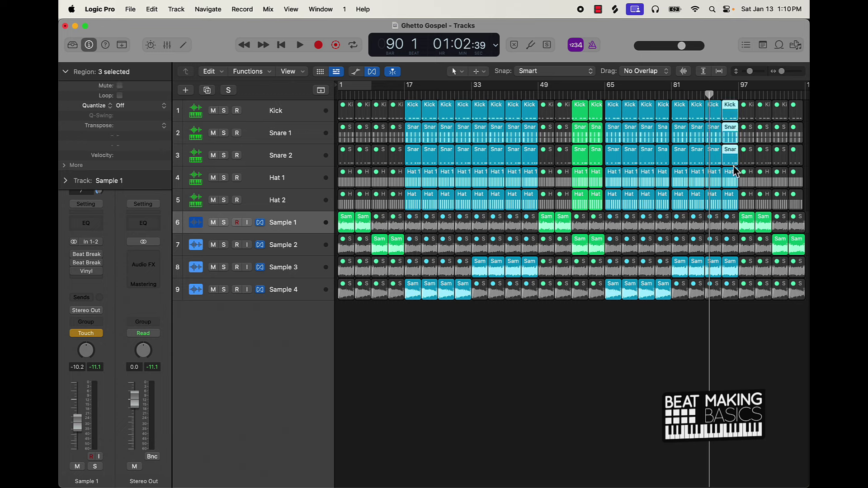
{"action": "left_click", "coordinate": [732, 180], "text": "shift"}
{"action": "left_click", "coordinate": [732, 203], "text": "shift"}
{"action": "left_click_drag", "start_coordinate": [735, 205], "coordinate": [730, 206]}
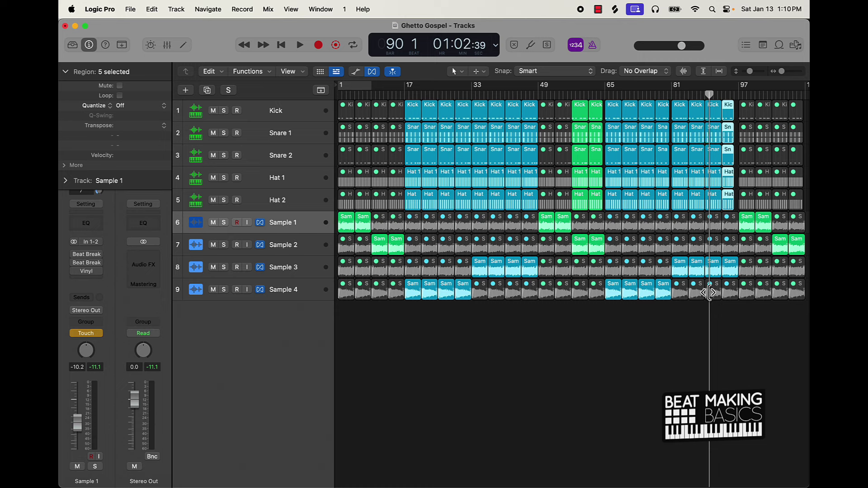
Record Touch automation on Sample 1 from bar 90 to bar 99, toggling the bypass of both Beat Breakers and Vinyl
{"action": "key", "text": "space"}
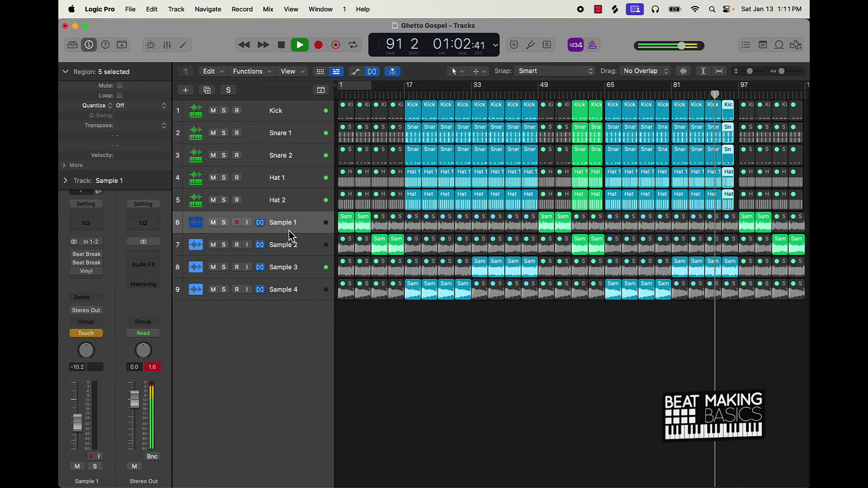
{"action": "mouse_move", "coordinate": [76, 265]}
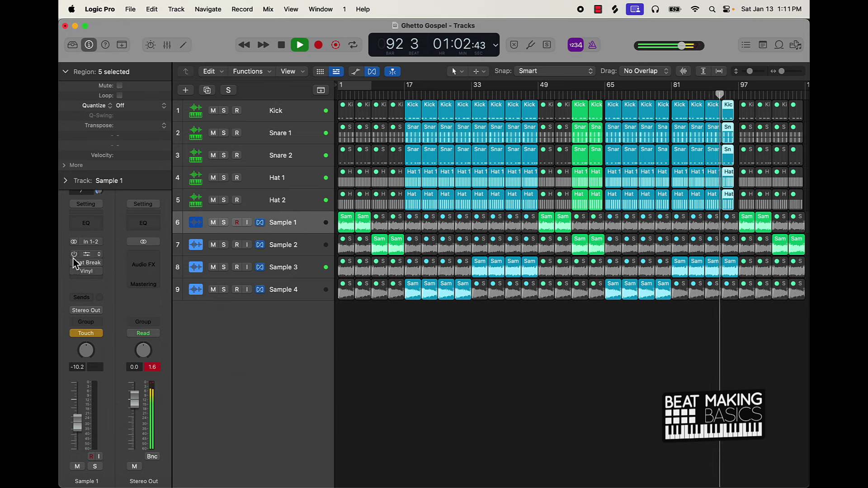
{"action": "left_click", "coordinate": [74, 263]}
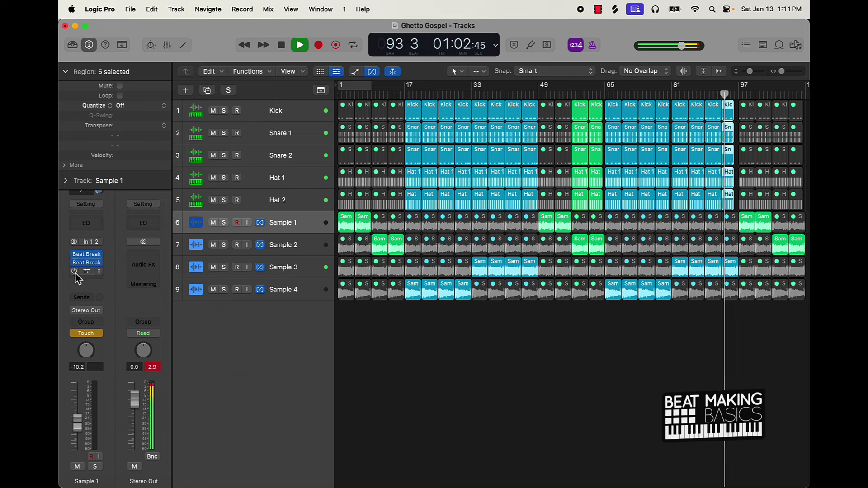
{"action": "left_click", "coordinate": [296, 246]}
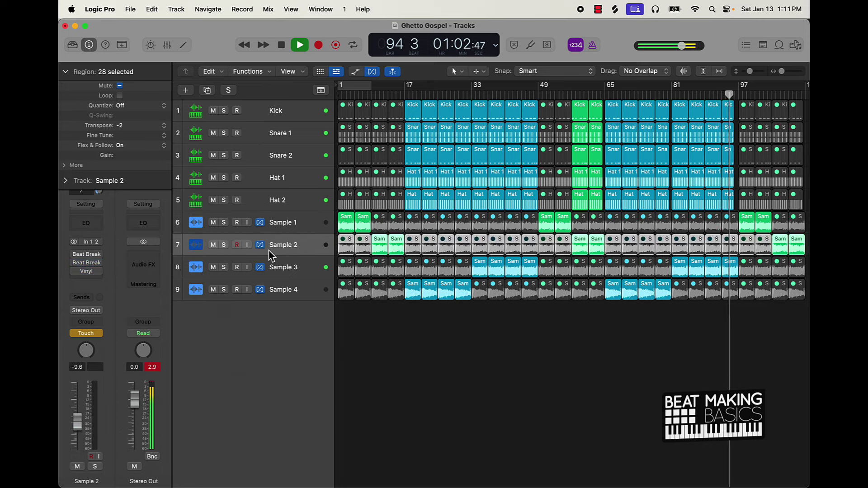
{"action": "left_click", "coordinate": [292, 226]}
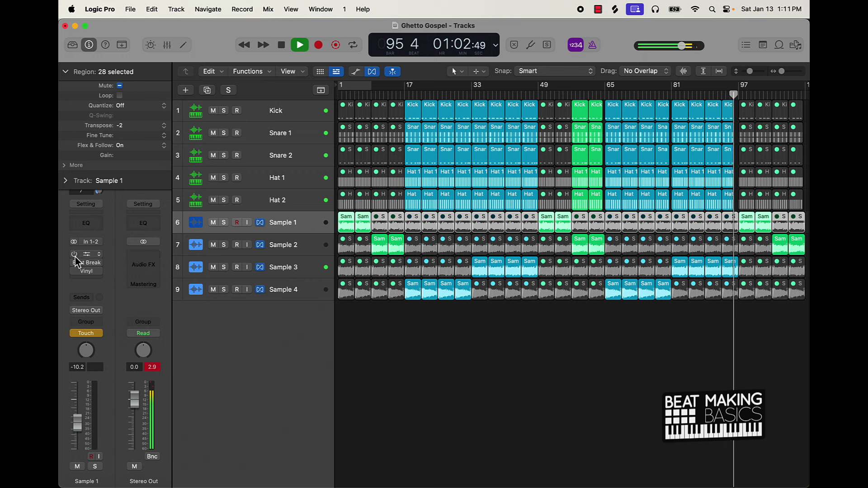
{"action": "left_click", "coordinate": [78, 271]}
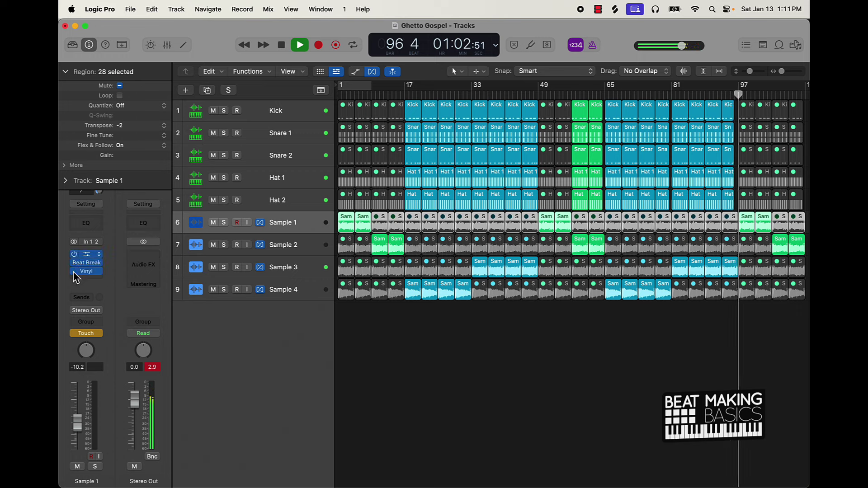
{"action": "left_click", "coordinate": [74, 272]}
{"action": "left_click", "coordinate": [74, 272]}
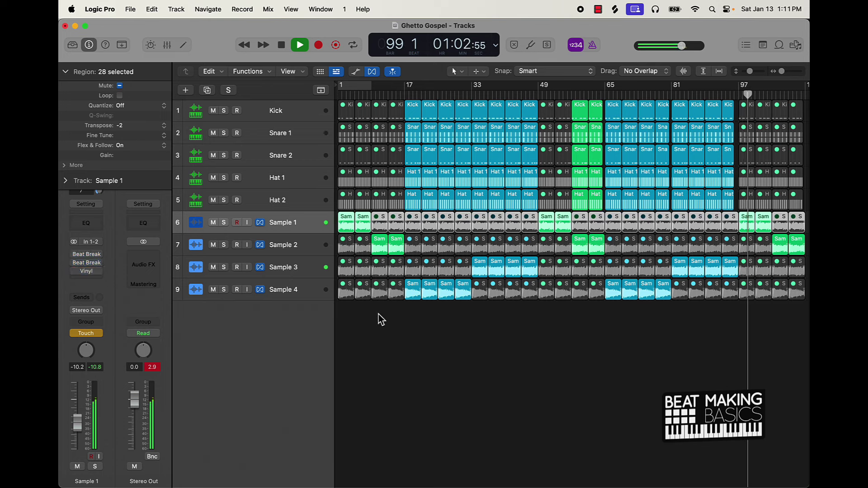
{"action": "key", "text": "space"}
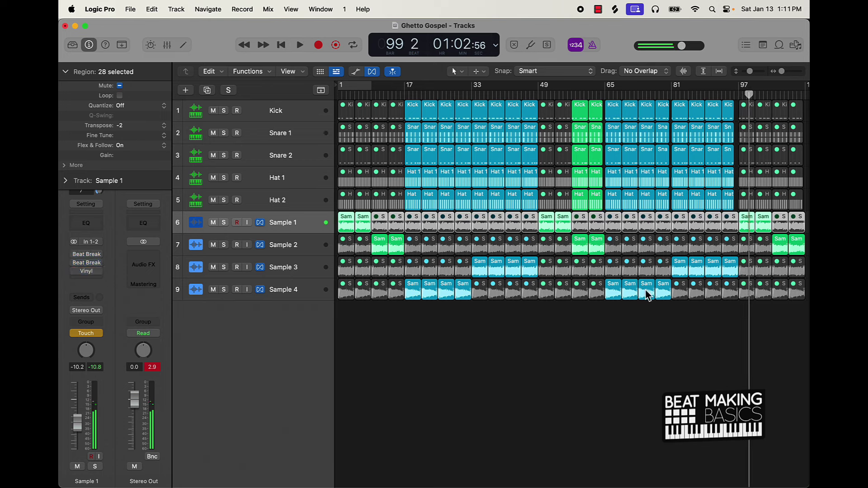
Record Touch automation on Sample 2 from bar 99, briefly bypassing both Beat Breakers and Vinyl and re-enabling them around bar 101
{"action": "left_click", "coordinate": [292, 246]}
{"action": "mouse_move", "coordinate": [77, 261]}
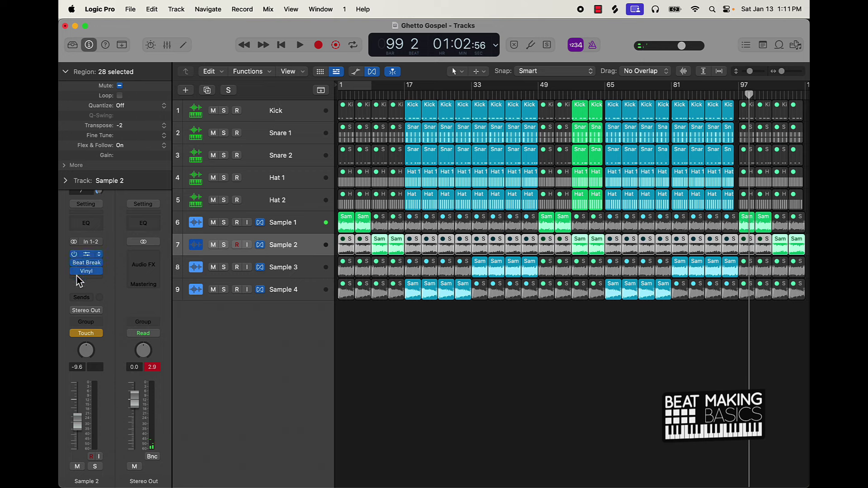
{"action": "key", "text": "space"}
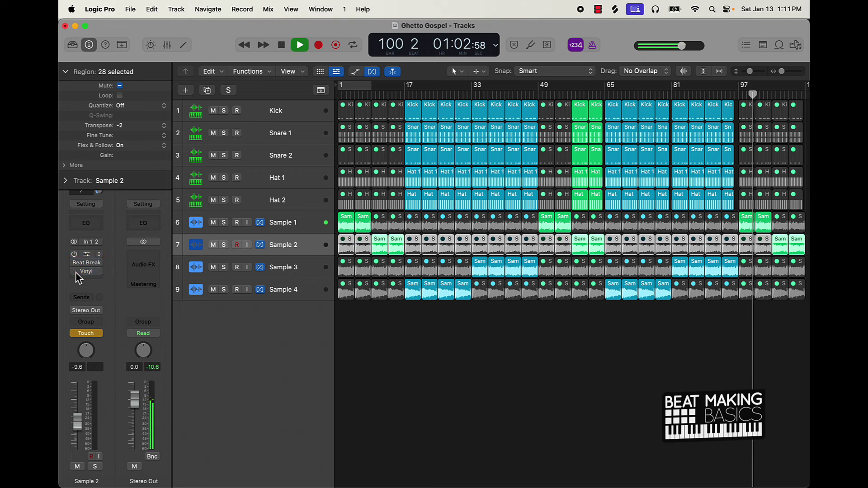
{"action": "left_click_drag", "start_coordinate": [74, 256], "coordinate": [77, 272]}
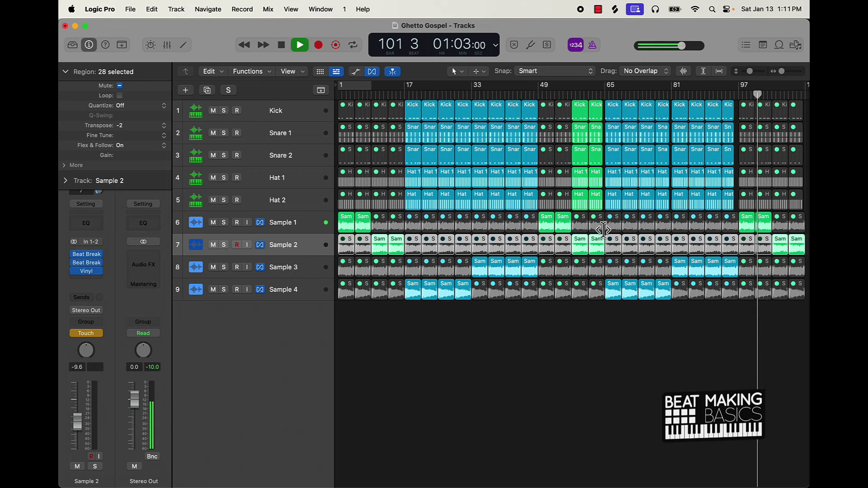
{"action": "key", "text": "space"}
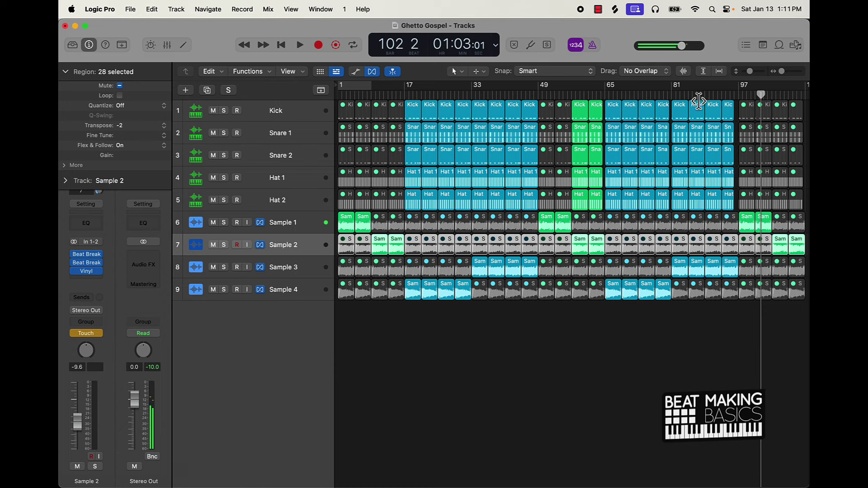
Play back from bar 87 and set the automation mode of Sample 1 and Sample 2 to Read
{"action": "left_click", "coordinate": [698, 96]}
{"action": "key", "text": "space"}
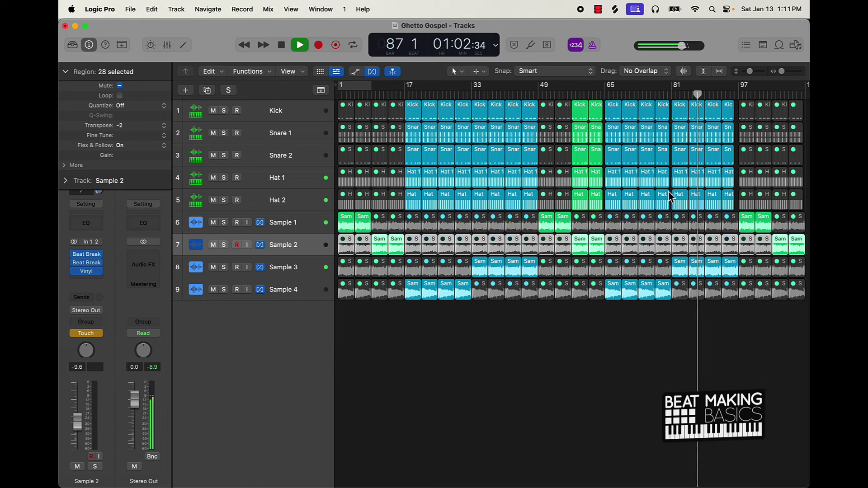
{"action": "left_click", "coordinate": [296, 231]}
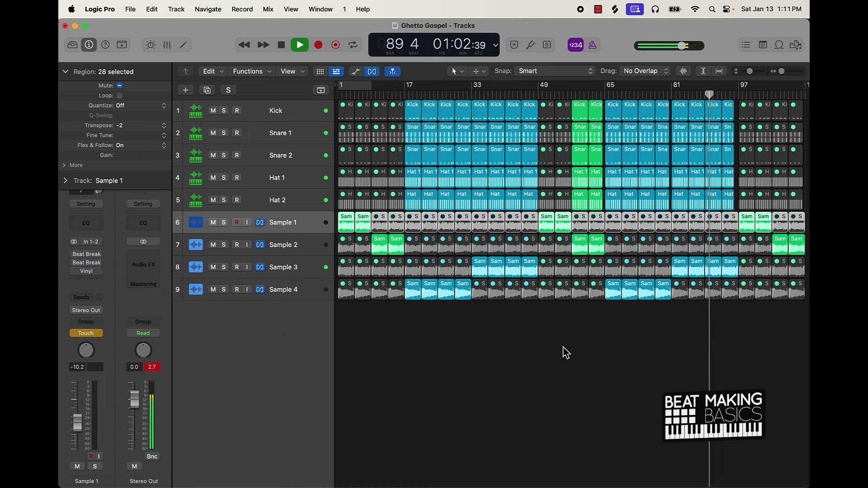
{"action": "key", "text": "space"}
{"action": "left_click", "coordinate": [101, 334]}
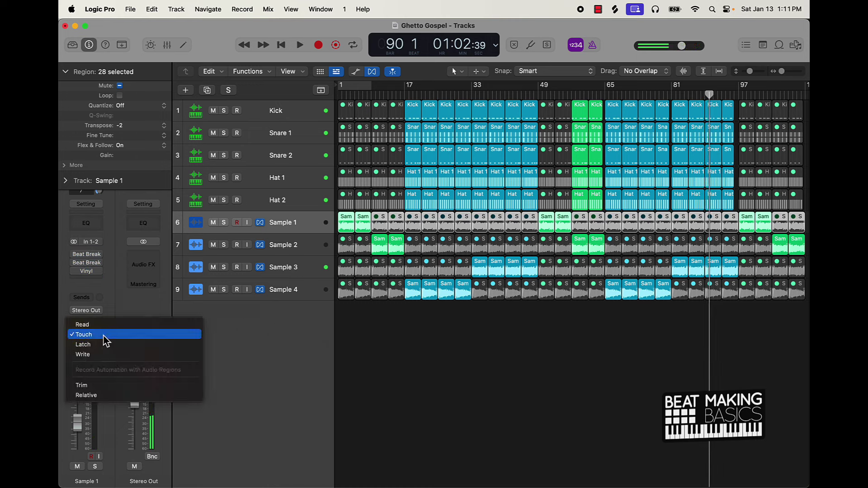
{"action": "left_click", "coordinate": [106, 335]}
{"action": "left_click", "coordinate": [299, 244]}
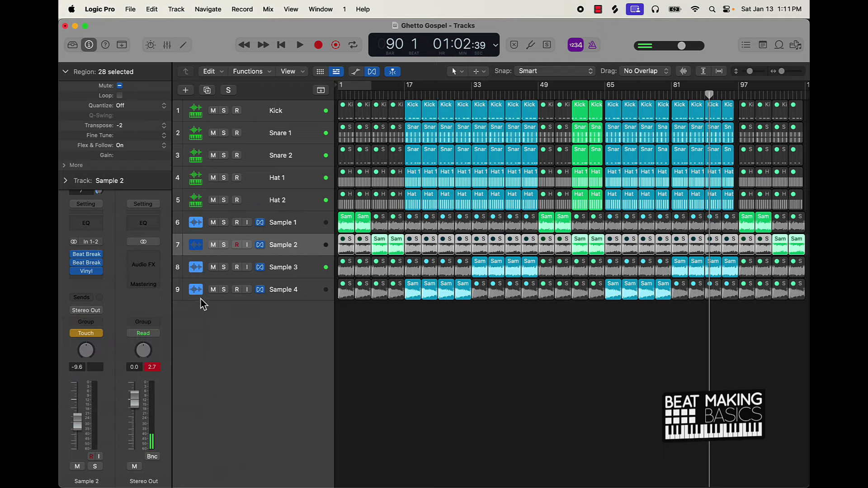
{"action": "left_click", "coordinate": [89, 336]}
{"action": "left_click", "coordinate": [131, 324]}
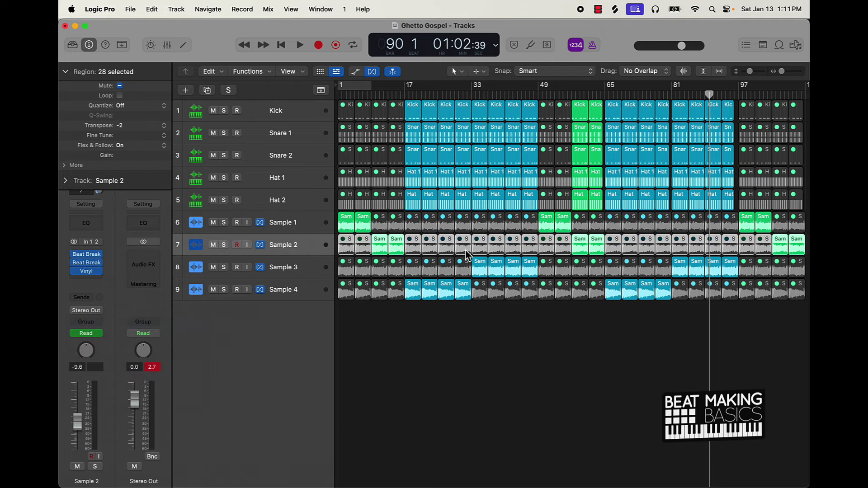
Show track automation and edit Sample 1's Insert 1 Bypass (Beat Break) curve so the effect is bypassed until bar 97 and active from there
{"action": "key", "text": "a"}
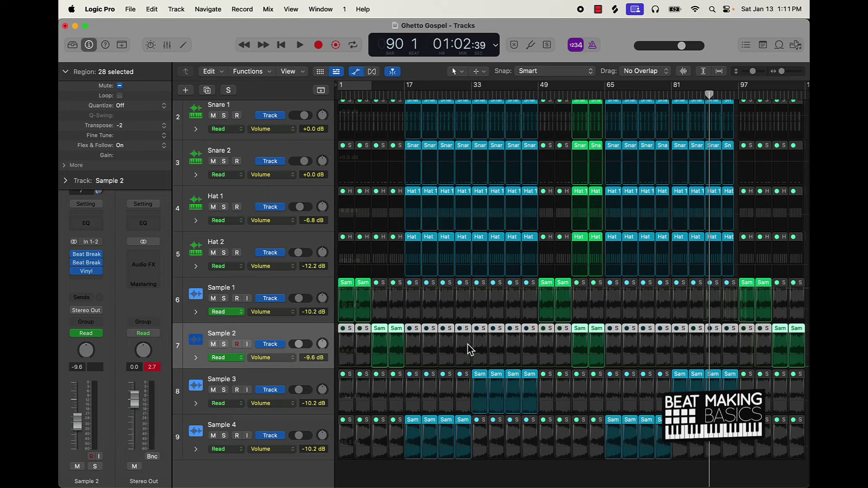
{"action": "left_click", "coordinate": [284, 286]}
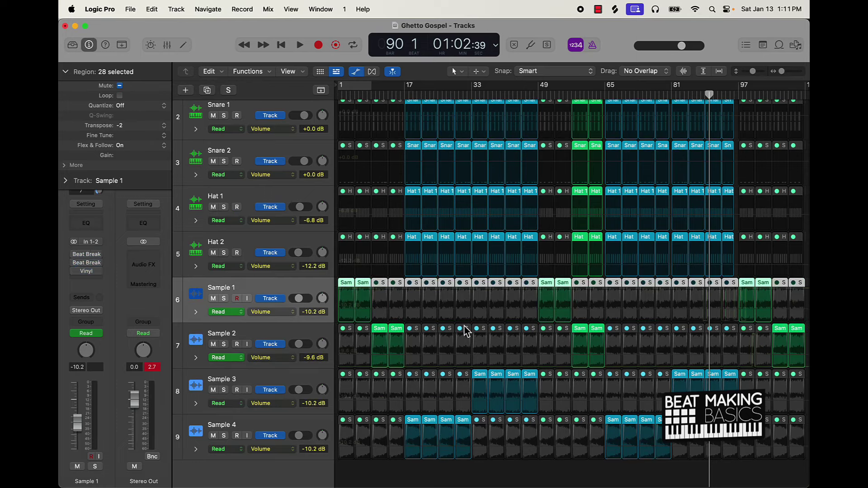
{"action": "scroll", "coordinate": [630, 333], "scroll_direction": "up", "scroll_amount": 10}
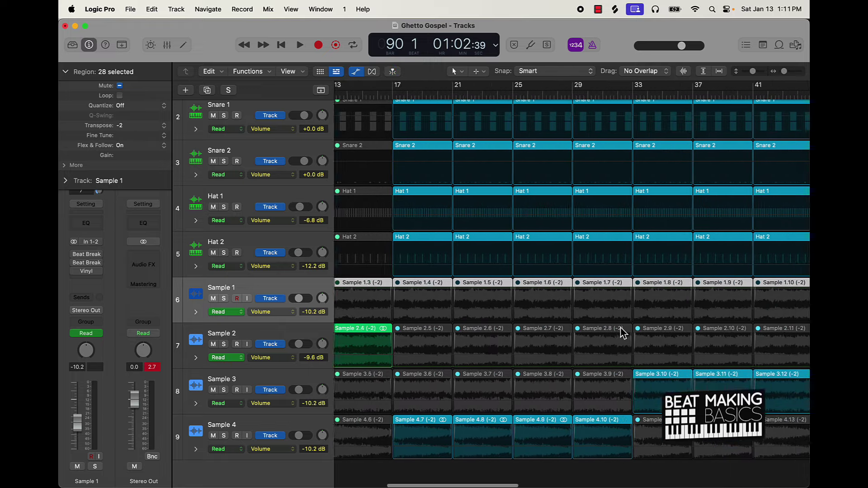
{"action": "scroll", "coordinate": [620, 333], "scroll_direction": "right", "scroll_amount": 15}
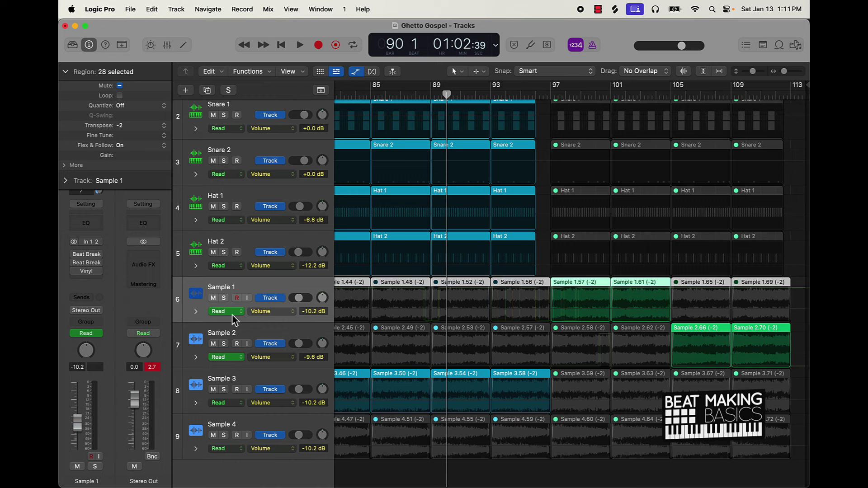
{"action": "left_click", "coordinate": [293, 312]}
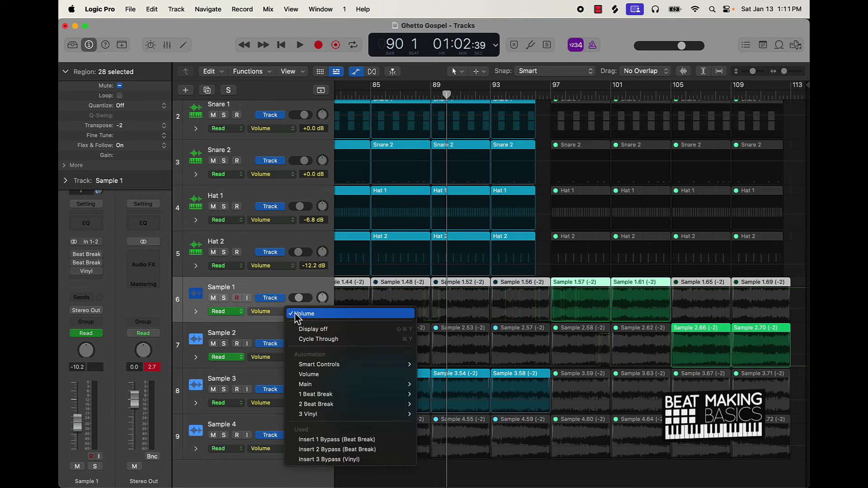
{"action": "left_click", "coordinate": [346, 441]}
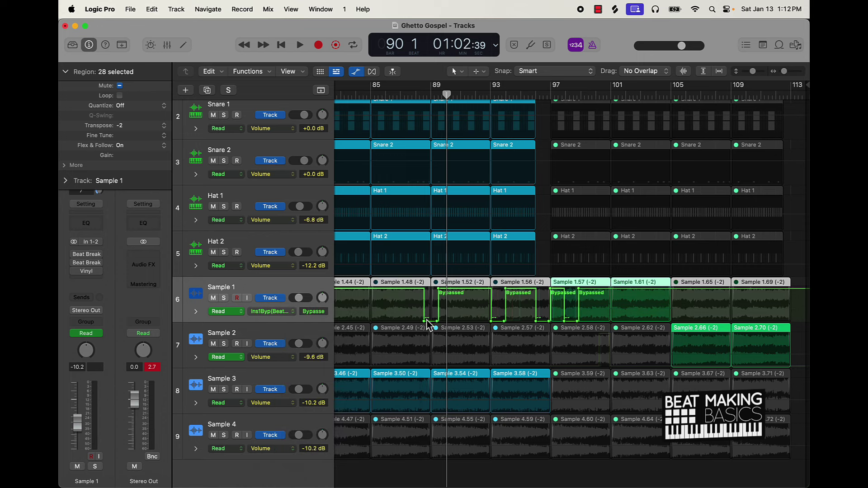
{"action": "left_click_drag", "start_coordinate": [425, 321], "coordinate": [796, 321]}
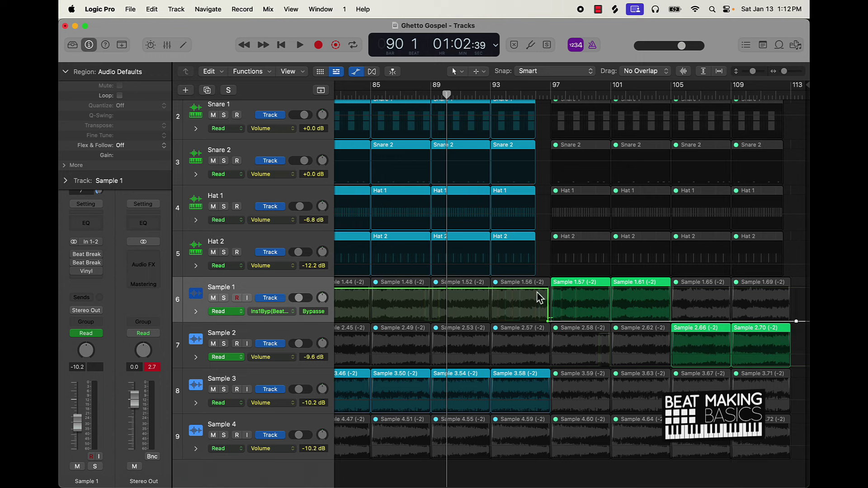
Edit Sample 1's Insert 2 Bypass (Beat Break) automation so the effect is bypassed until bar 97 and active from there
{"action": "left_click", "coordinate": [283, 320]}
{"action": "left_click", "coordinate": [299, 322]}
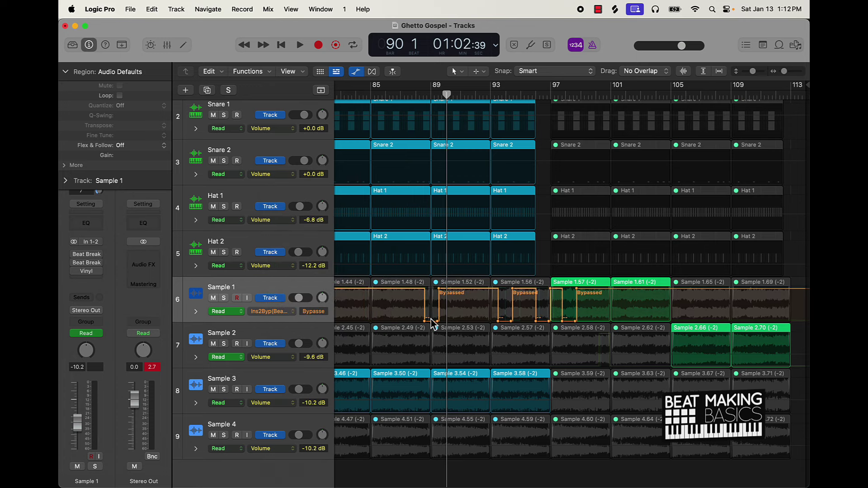
{"action": "left_click_drag", "start_coordinate": [428, 325], "coordinate": [762, 324]}
Edit Sample 1's Insert 3 Bypass (Vinyl) automation to be bypassed until bar 97 and active from there, and play from bar 96
{"action": "left_click", "coordinate": [279, 318]}
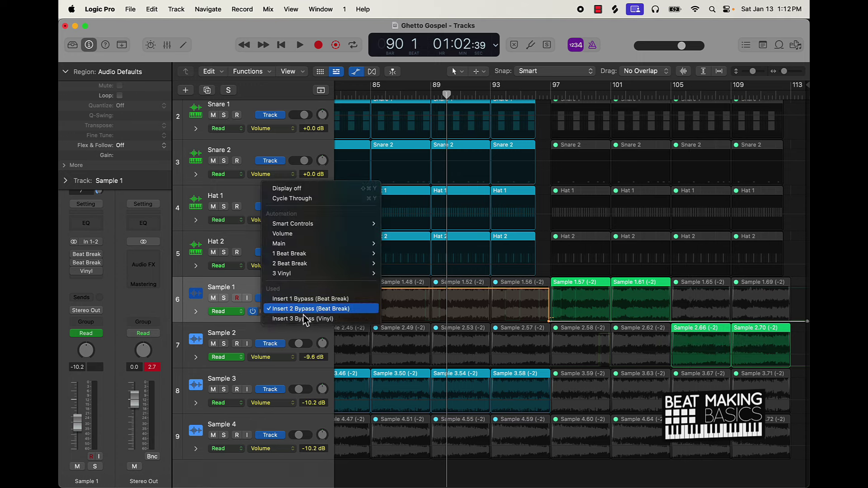
{"action": "left_click", "coordinate": [376, 319]}
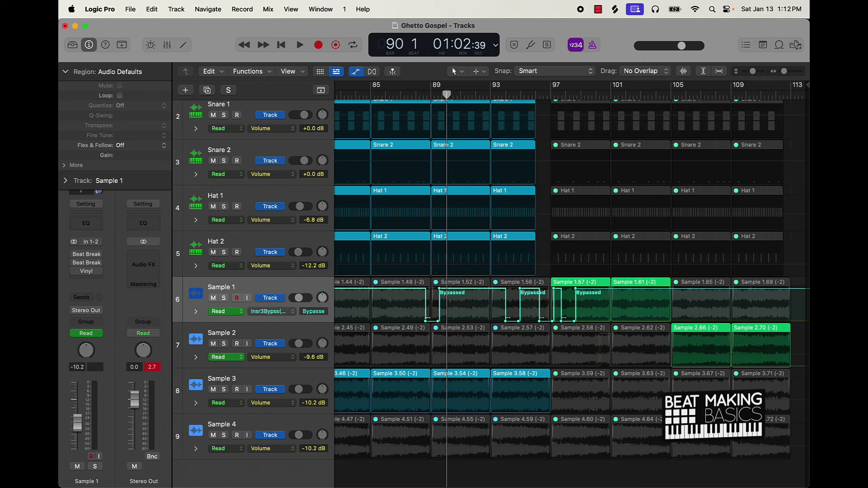
{"action": "left_click_drag", "start_coordinate": [438, 321], "coordinate": [687, 324]}
{"action": "left_click", "coordinate": [536, 96]}
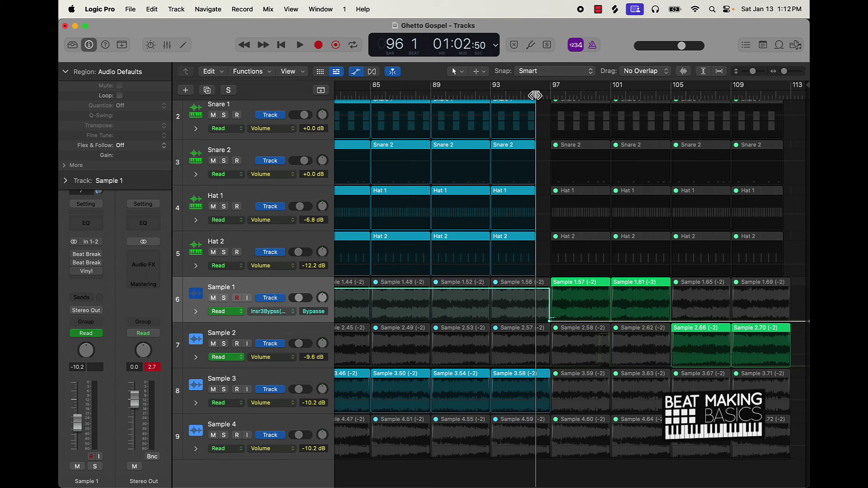
{"action": "key", "text": "space"}
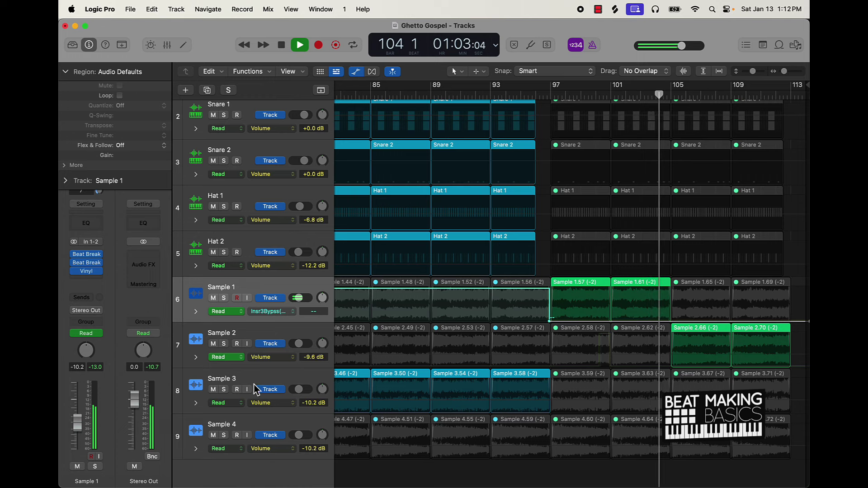
Examine Sample 2's Insert 1, Insert 2 and Insert 3 Bypass automation curves in turn, and stop playback
{"action": "left_click", "coordinate": [281, 335]}
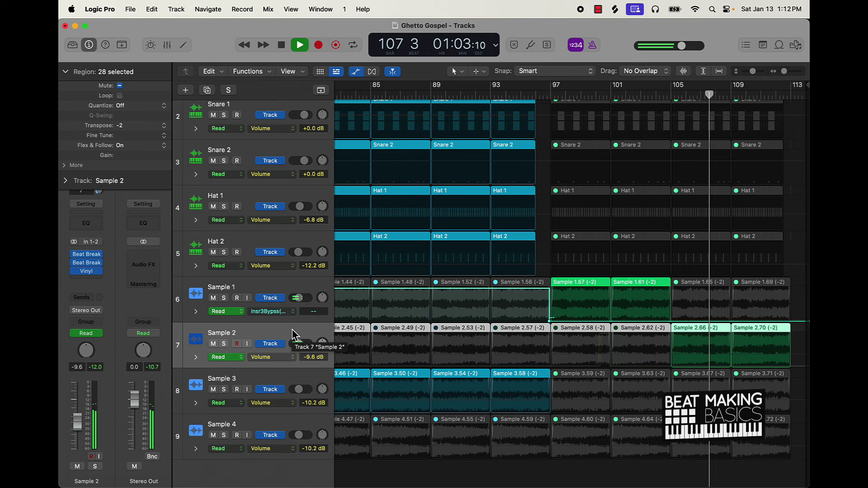
{"action": "left_click", "coordinate": [264, 357]}
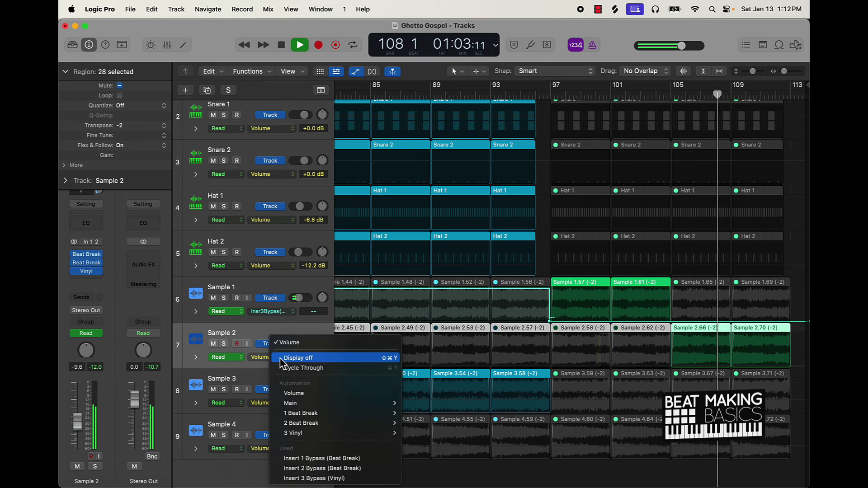
{"action": "left_click", "coordinate": [335, 459]}
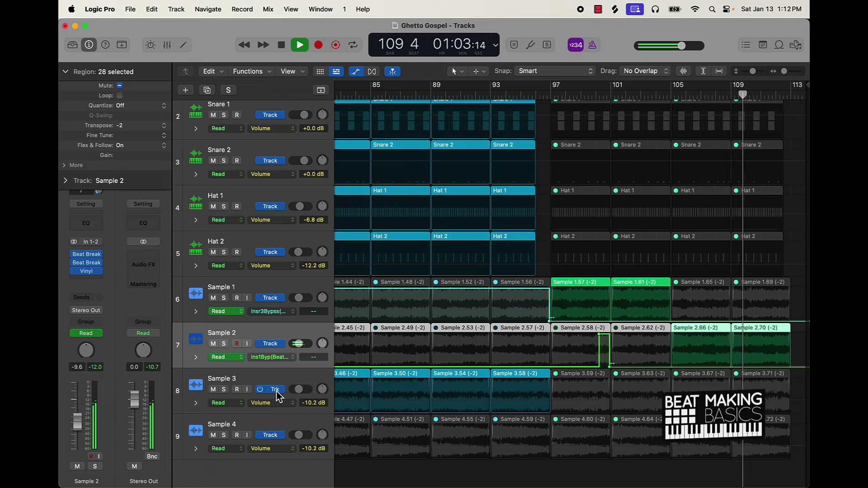
{"action": "left_click", "coordinate": [286, 358]}
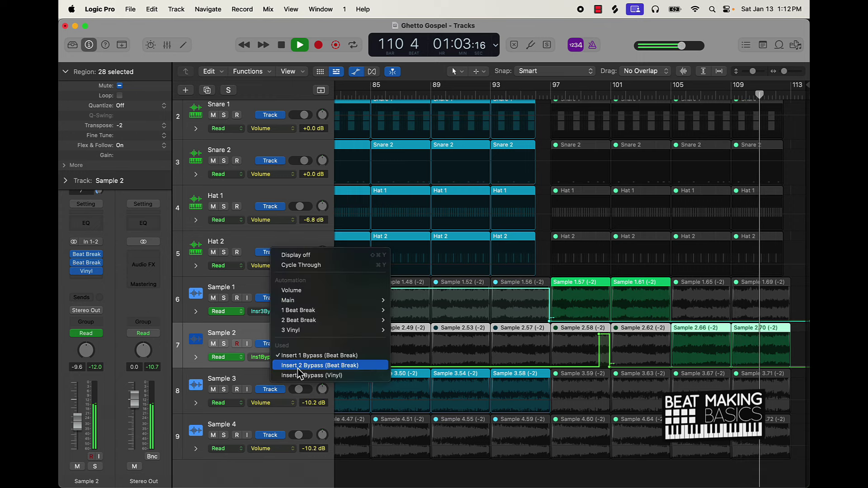
{"action": "left_click", "coordinate": [293, 365]}
{"action": "left_click", "coordinate": [289, 358]}
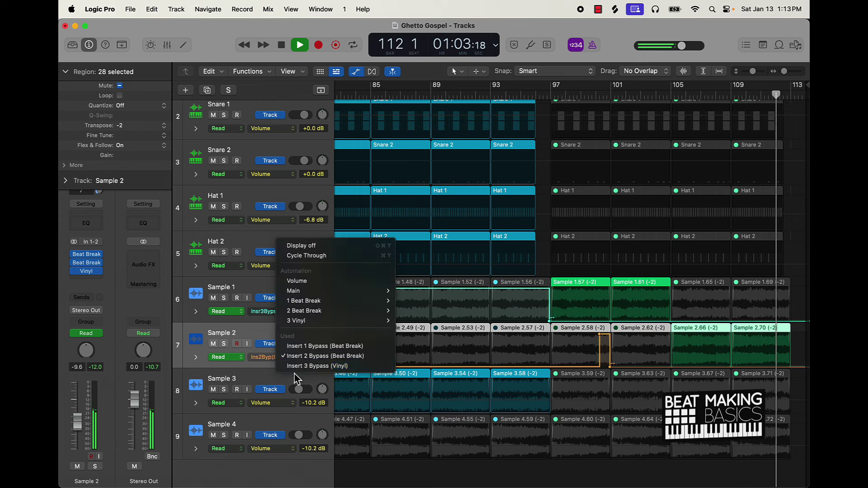
{"action": "left_click", "coordinate": [296, 367]}
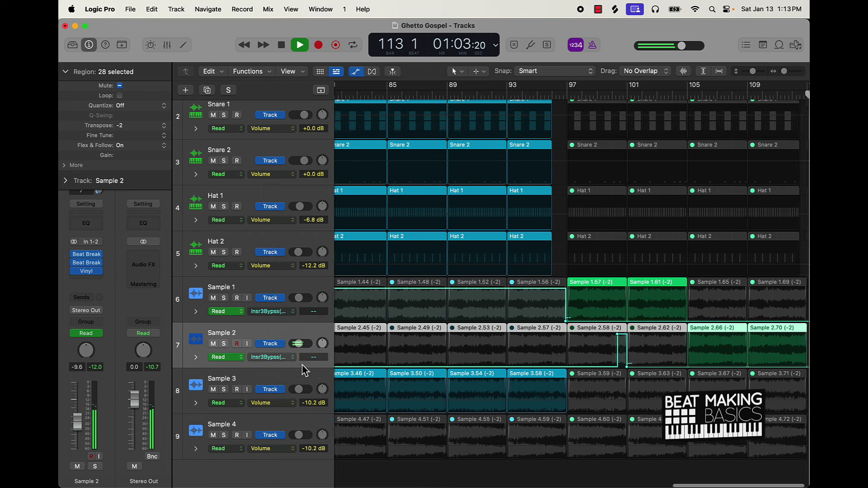
{"action": "key", "text": "space"}
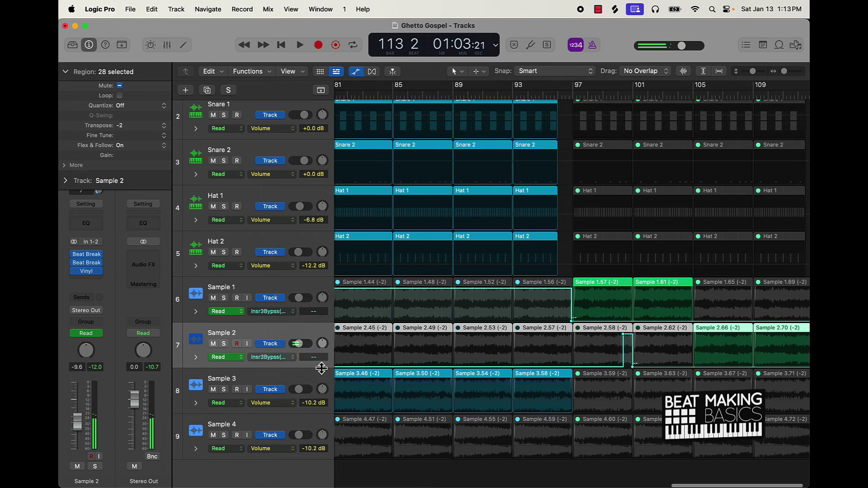
Hide the inspector, switch the tracks from automation to Flex view and fit the whole arrangement in the window
{"action": "left_click", "coordinate": [90, 46]}
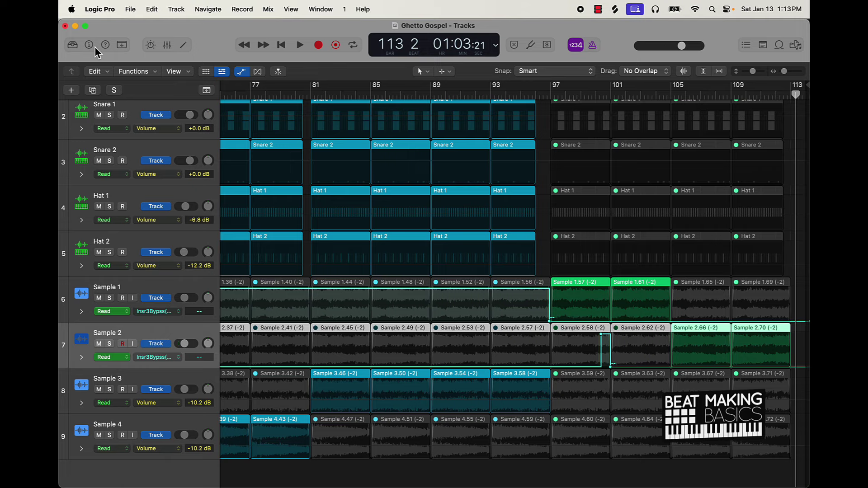
{"action": "key", "text": "super+f"}
{"action": "left_click", "coordinate": [507, 338]}
{"action": "left_click", "coordinate": [499, 331], "text": "ctrl+alt"}
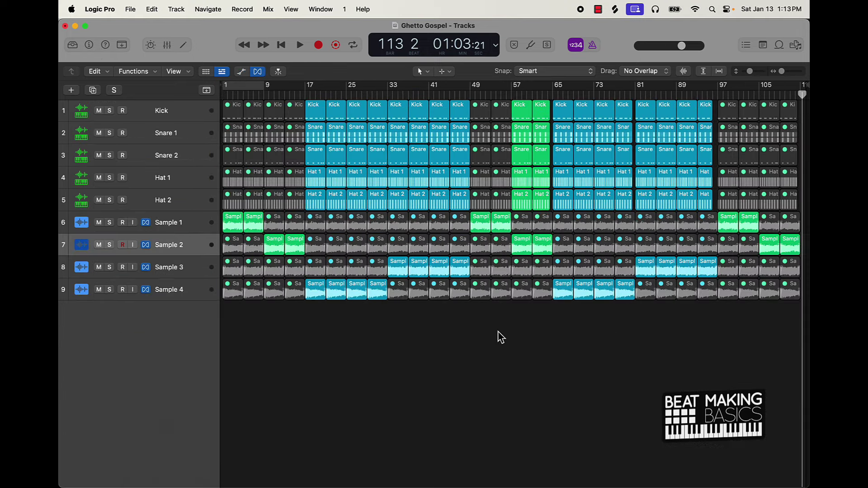
Return the playhead to bar 1 and play the full arrangement from the beginning
{"action": "key", "text": "Return"}
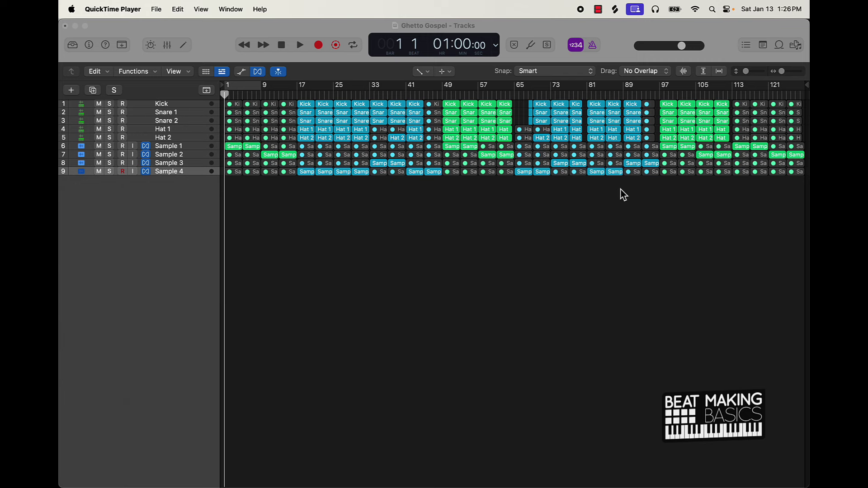
{"action": "left_click", "coordinate": [574, 219]}
{"action": "key", "text": "space"}
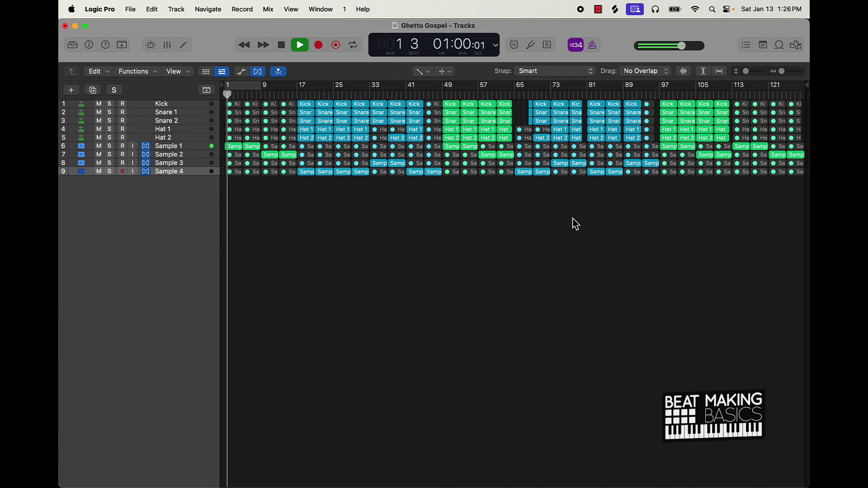